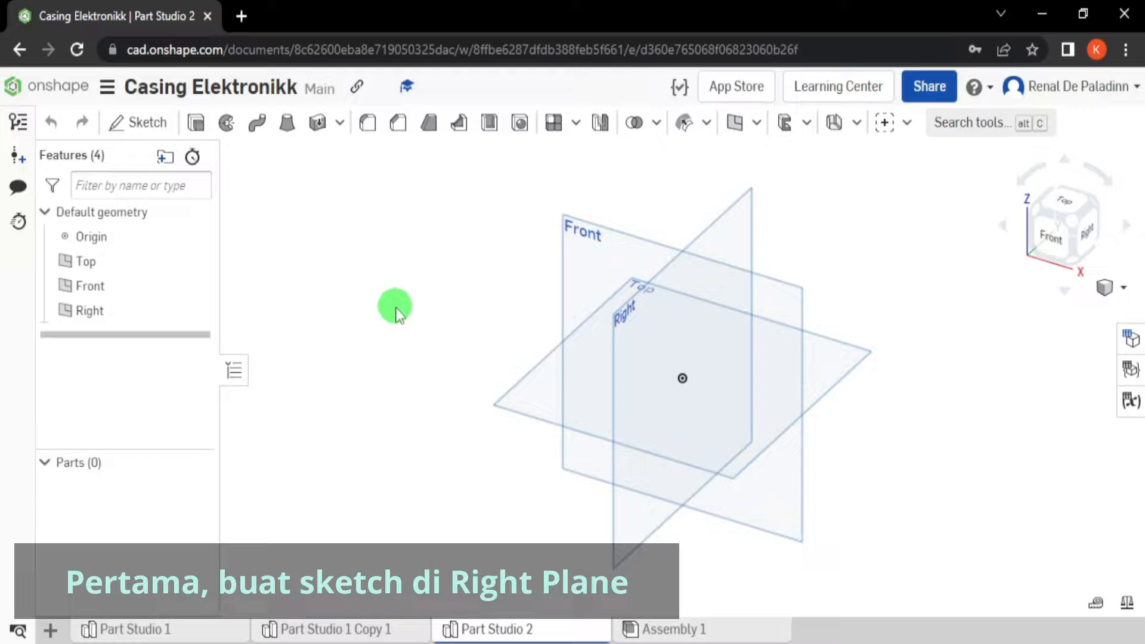
Step: Start a new sketch on the Right plane and view it normal to the sketch plane
{"action": "left_click", "coordinate": [150, 126]}
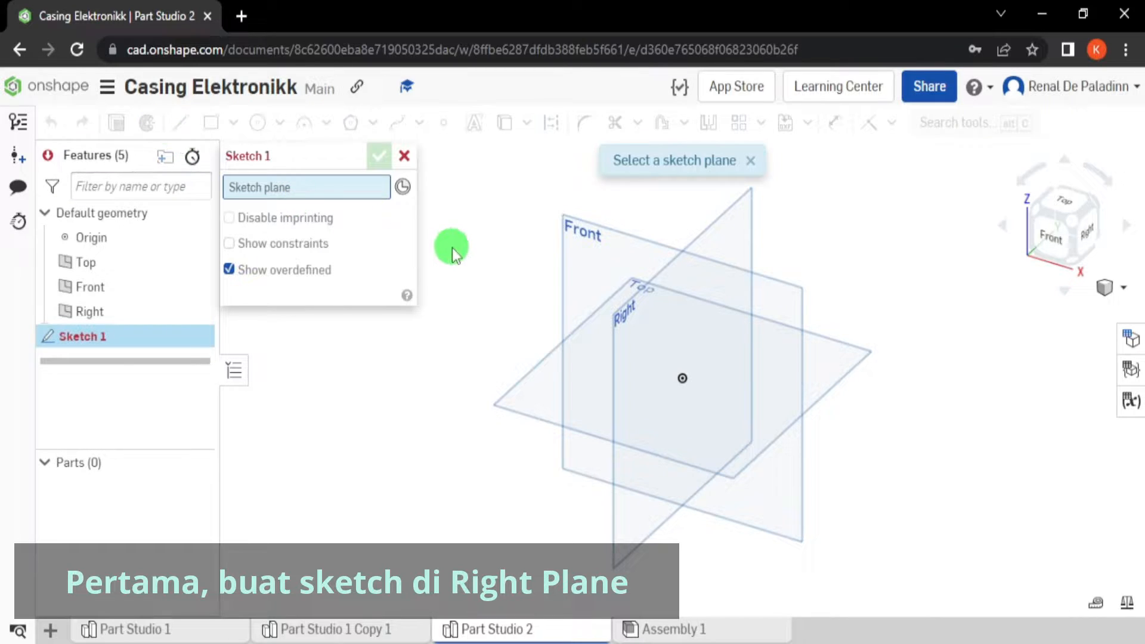
{"action": "right_click_drag", "start_coordinate": [619, 368], "coordinate": [544, 325]}
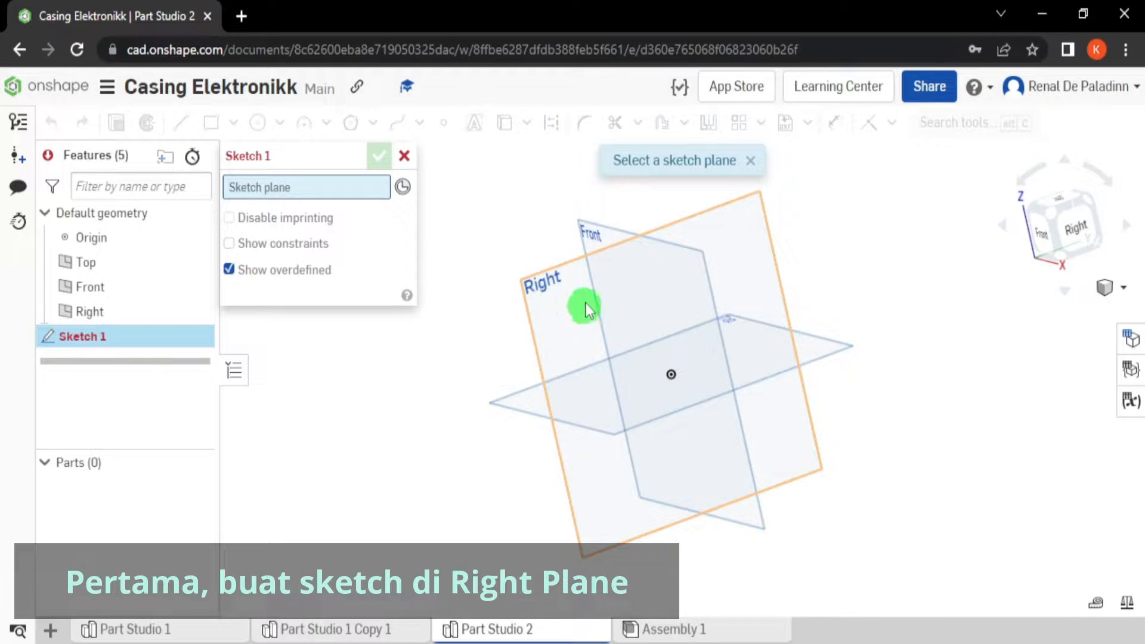
{"action": "left_click", "coordinate": [549, 303]}
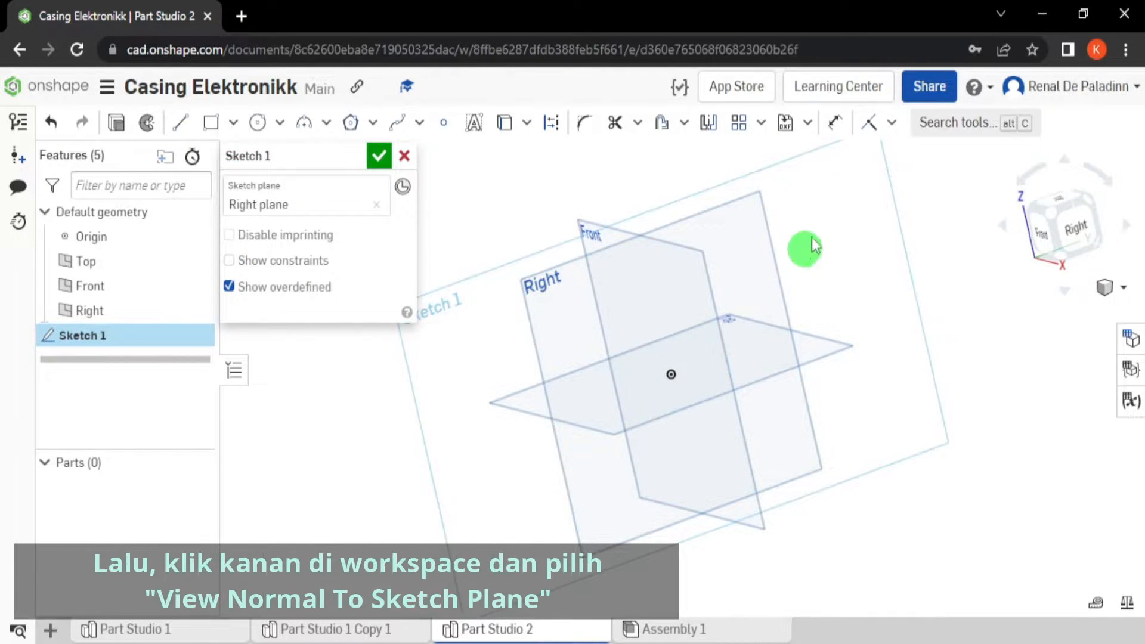
{"action": "right_click", "coordinate": [826, 210]}
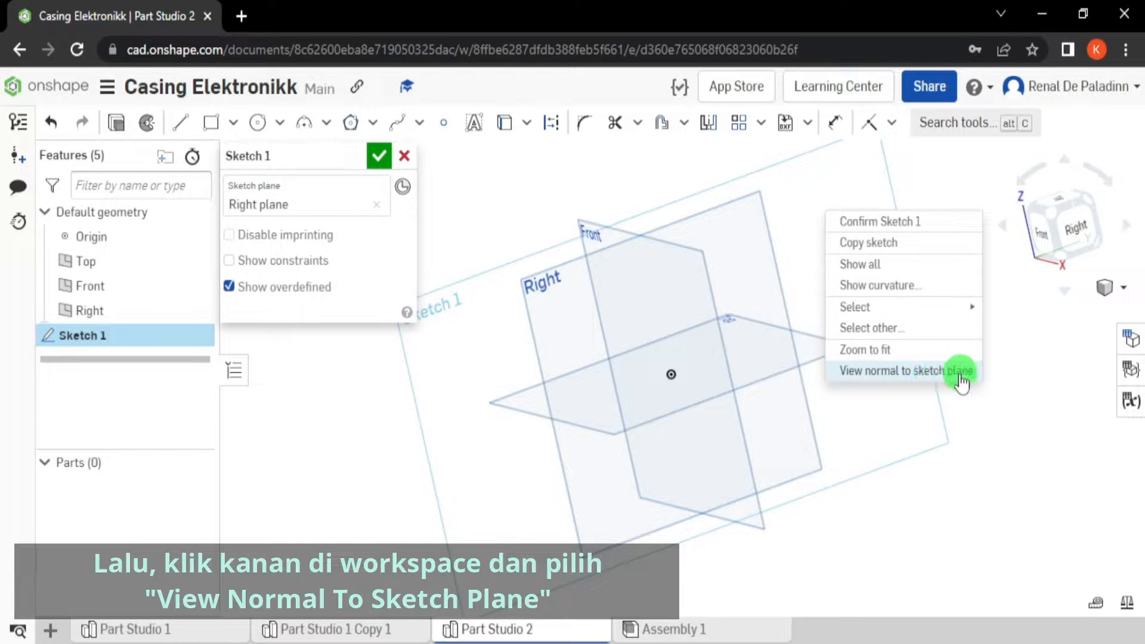
{"action": "left_click", "coordinate": [934, 375]}
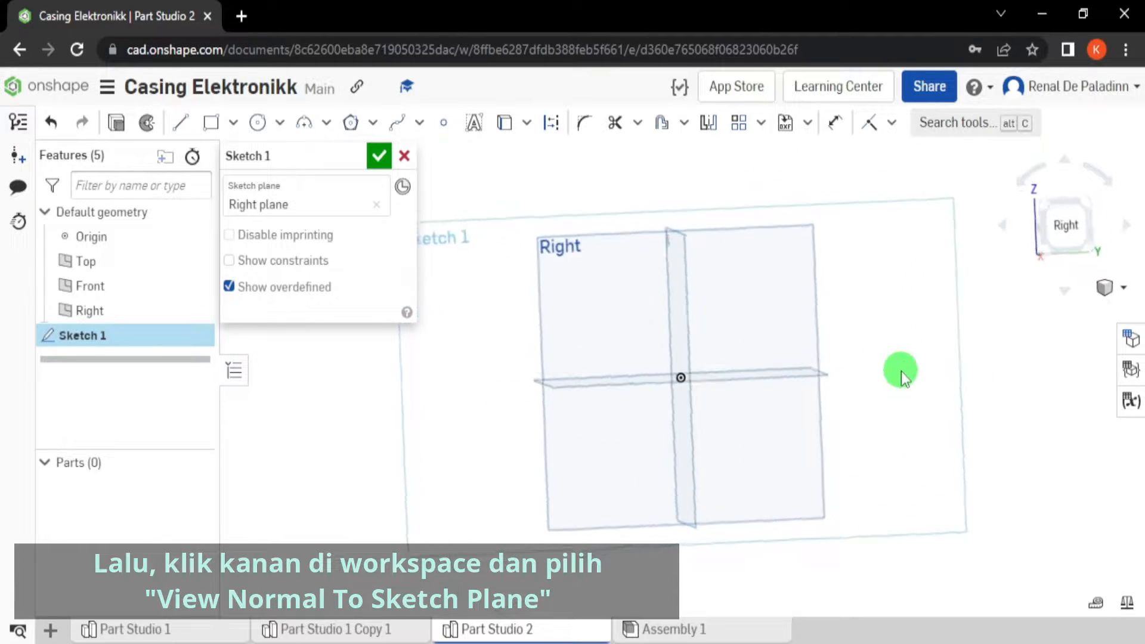
Step: Draw a center point rectangle at the origin, 10.6 mm wide and 7.5 mm high
{"action": "middle_click_drag", "start_coordinate": [771, 350], "coordinate": [811, 324]}
{"action": "scroll", "coordinate": [782, 342], "scroll_direction": "up", "scroll_amount": 2}
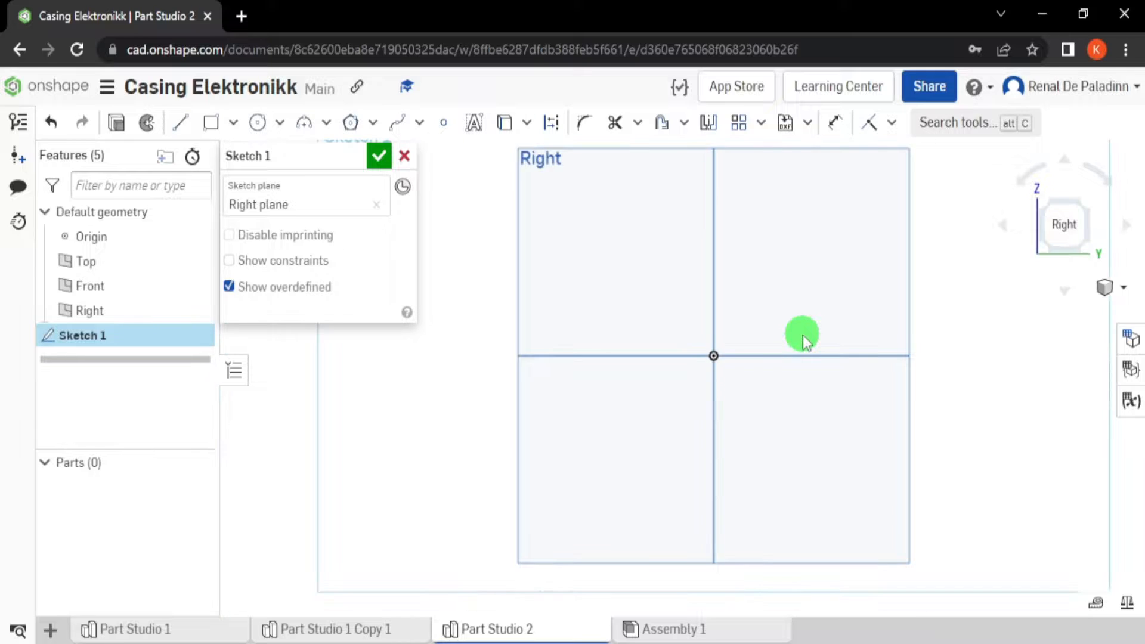
{"action": "middle_click_drag", "start_coordinate": [764, 308], "coordinate": [783, 311]}
{"action": "scroll", "coordinate": [782, 311], "scroll_direction": "up", "scroll_amount": 1}
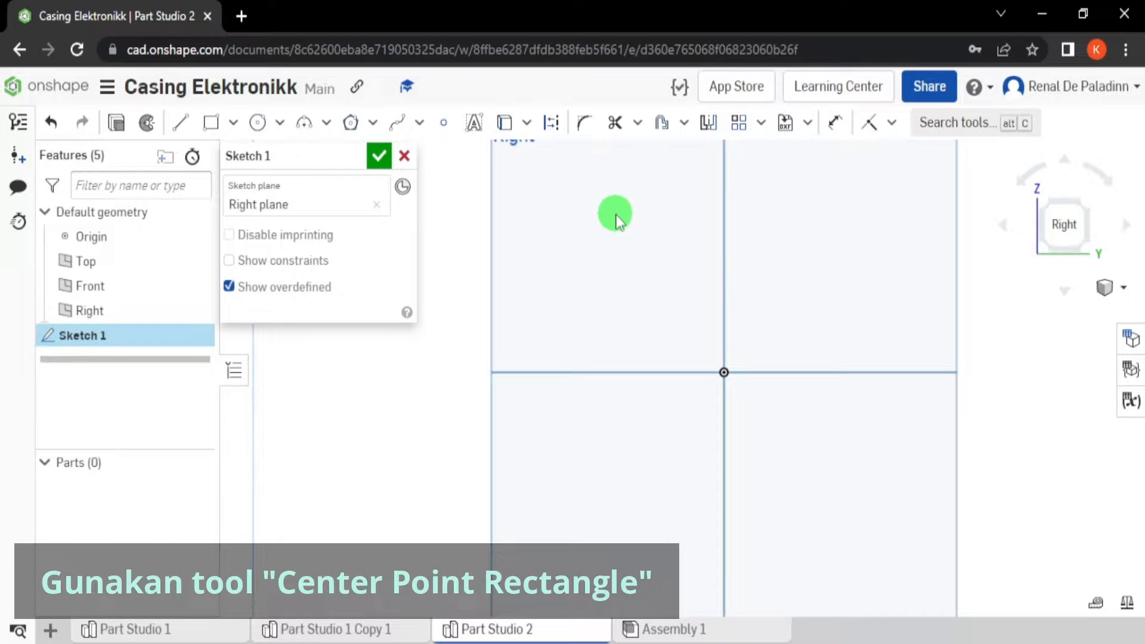
{"action": "left_click", "coordinate": [233, 130]}
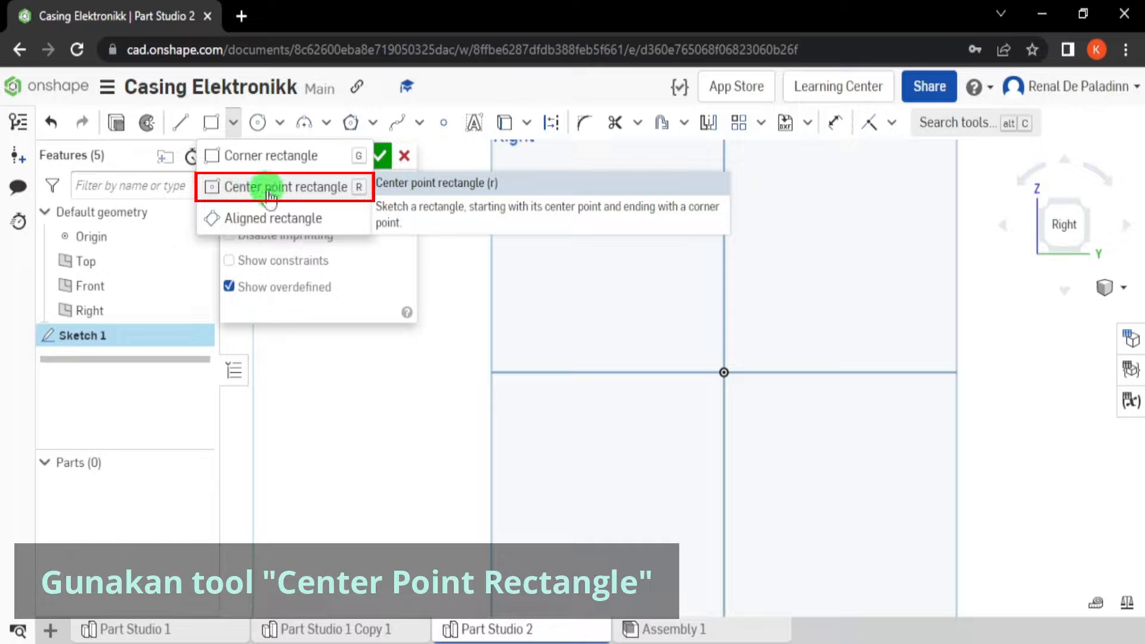
{"action": "left_click", "coordinate": [288, 187]}
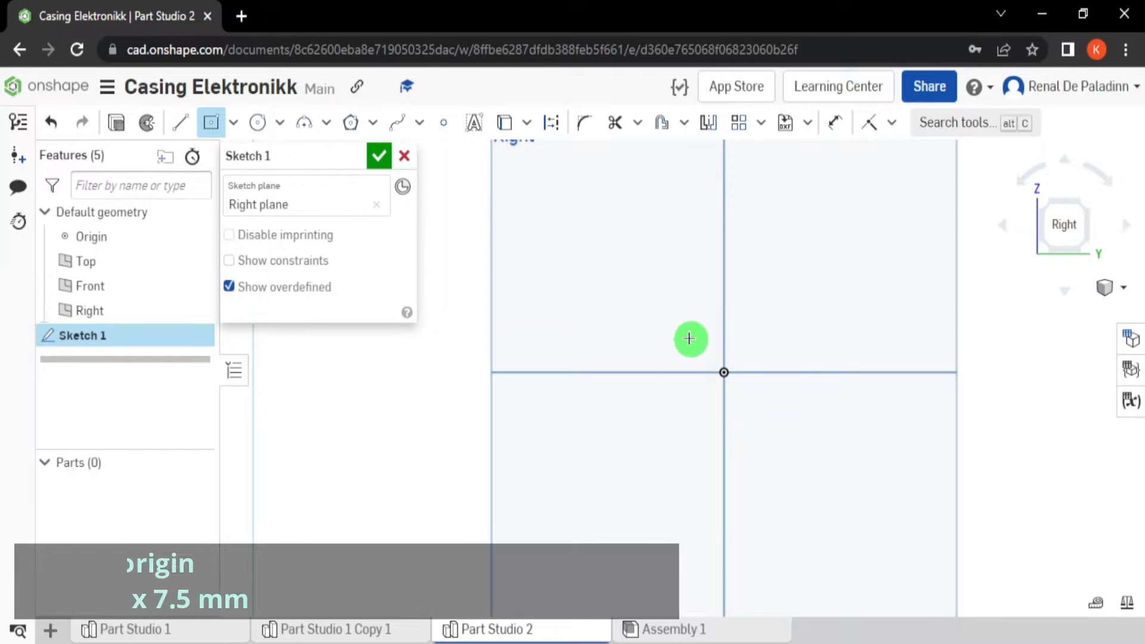
{"action": "left_click", "coordinate": [724, 372]}
{"action": "left_click", "coordinate": [840, 455]}
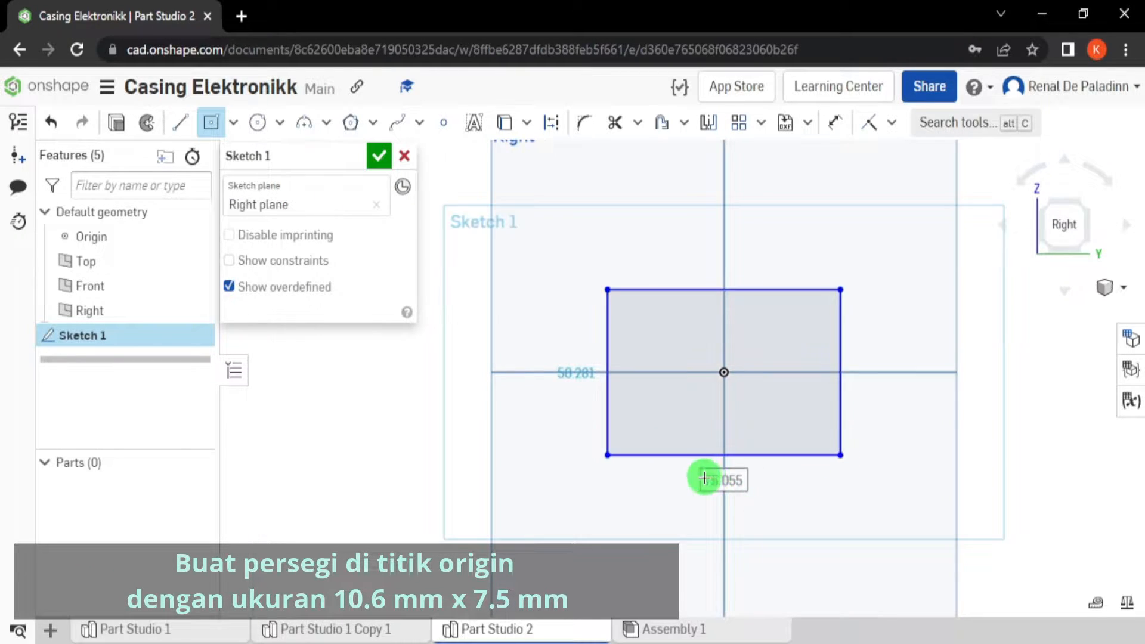
{"action": "type", "text": "10"}
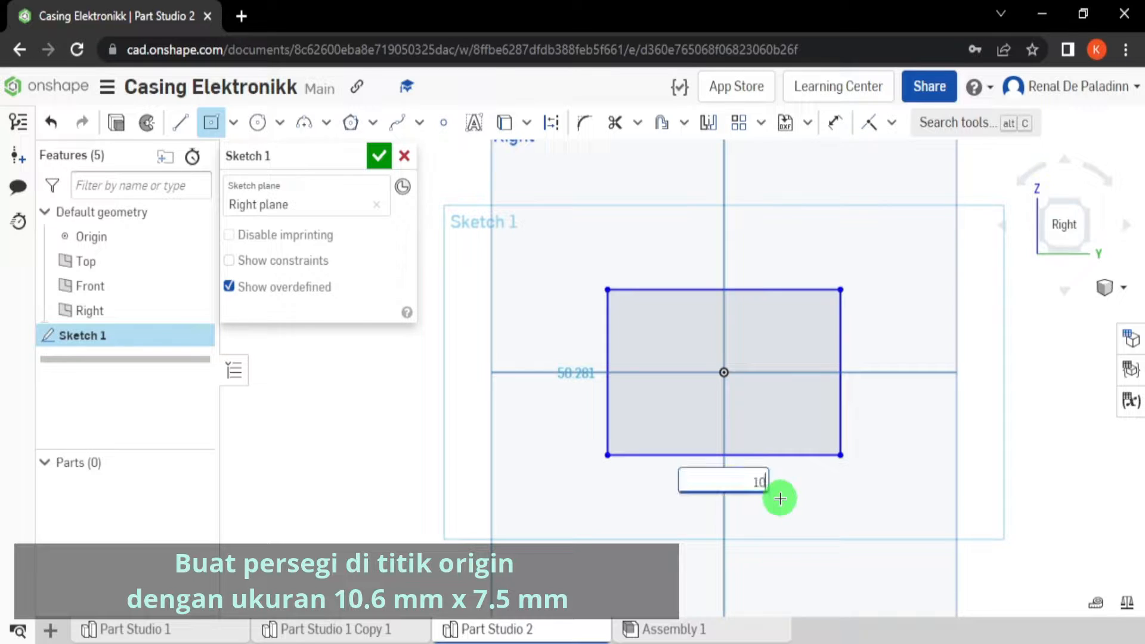
{"action": "type", "text": ".6"}
{"action": "key", "text": "Return"}
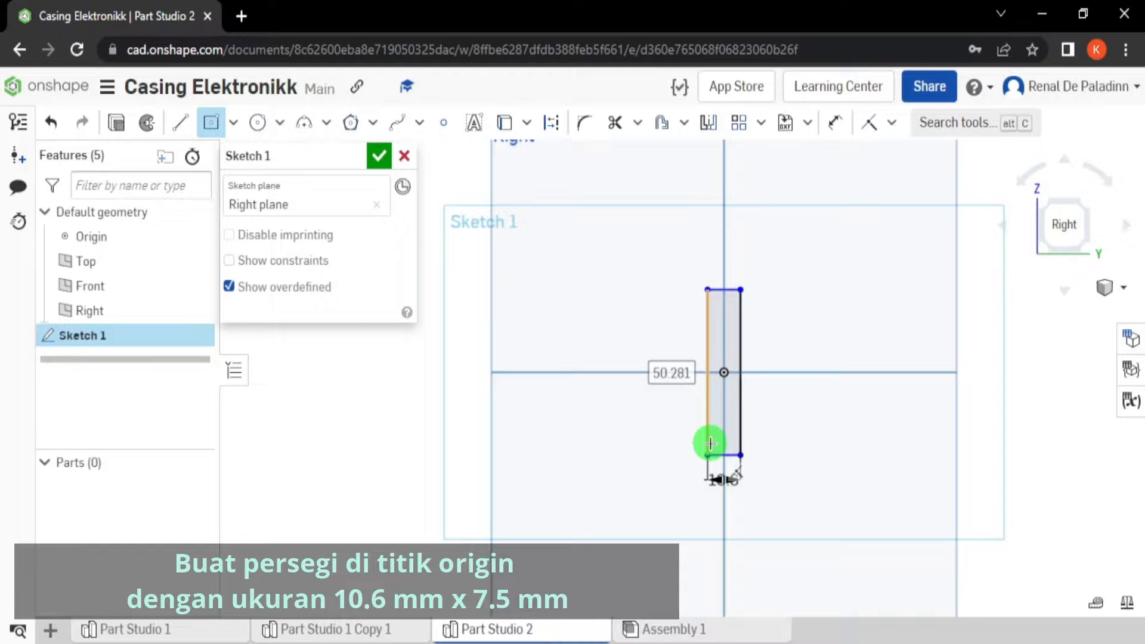
{"action": "type", "text": "7.5"}
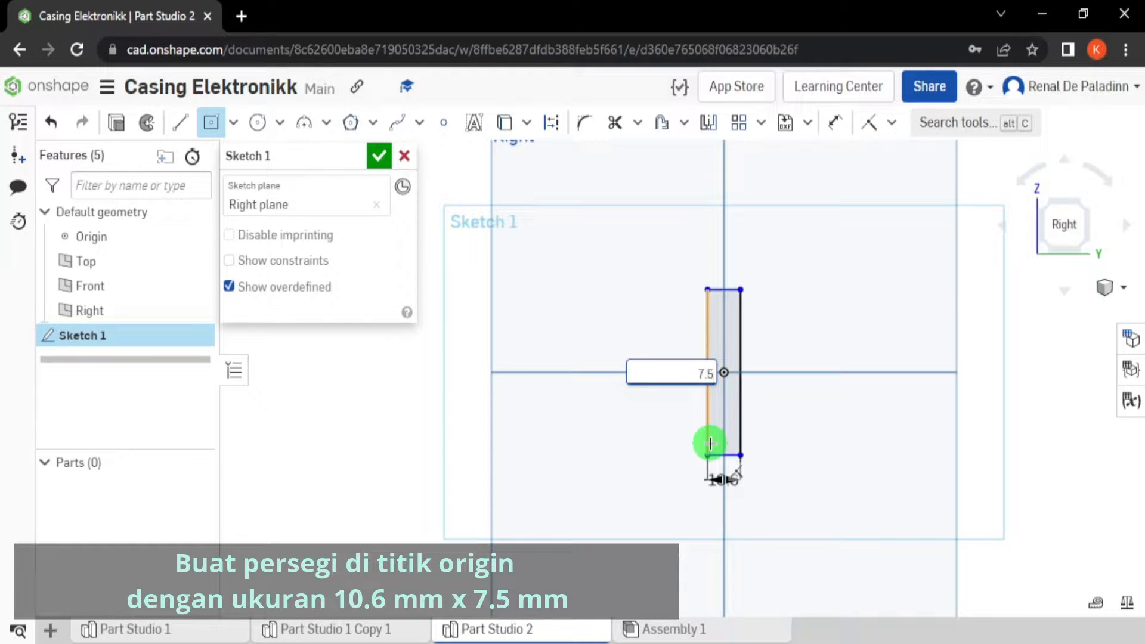
{"action": "key", "text": "Return"}
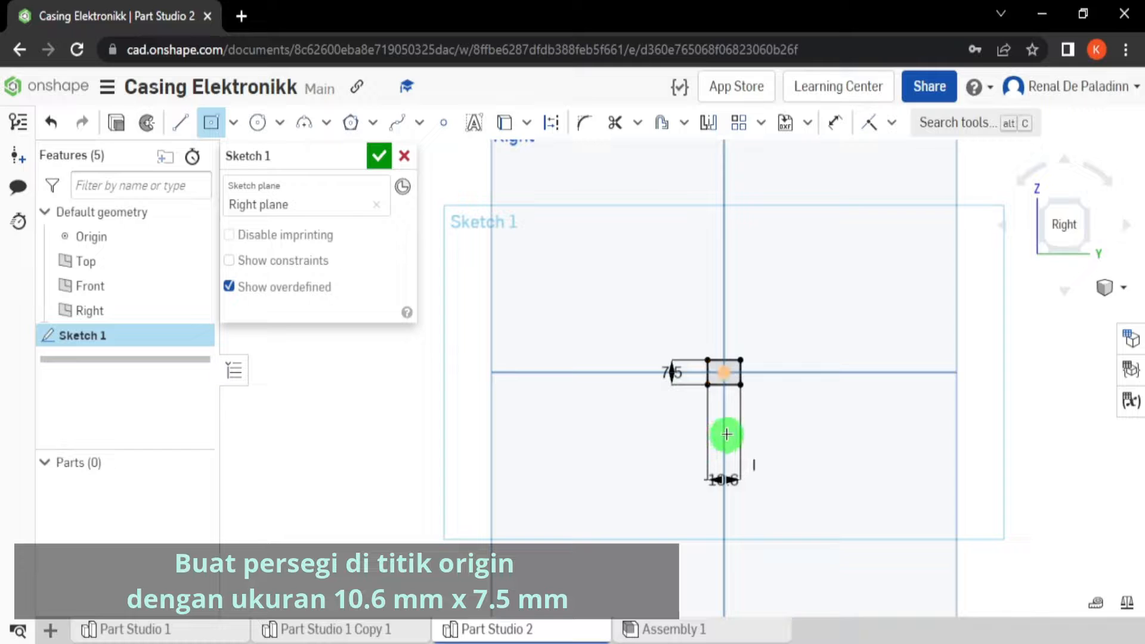
Step: Move the rectangle's width and height dimensions closer to its edges
{"action": "scroll", "coordinate": [724, 388], "scroll_direction": "up", "scroll_amount": 5}
{"action": "middle_click_drag", "start_coordinate": [811, 498], "coordinate": [787, 388]}
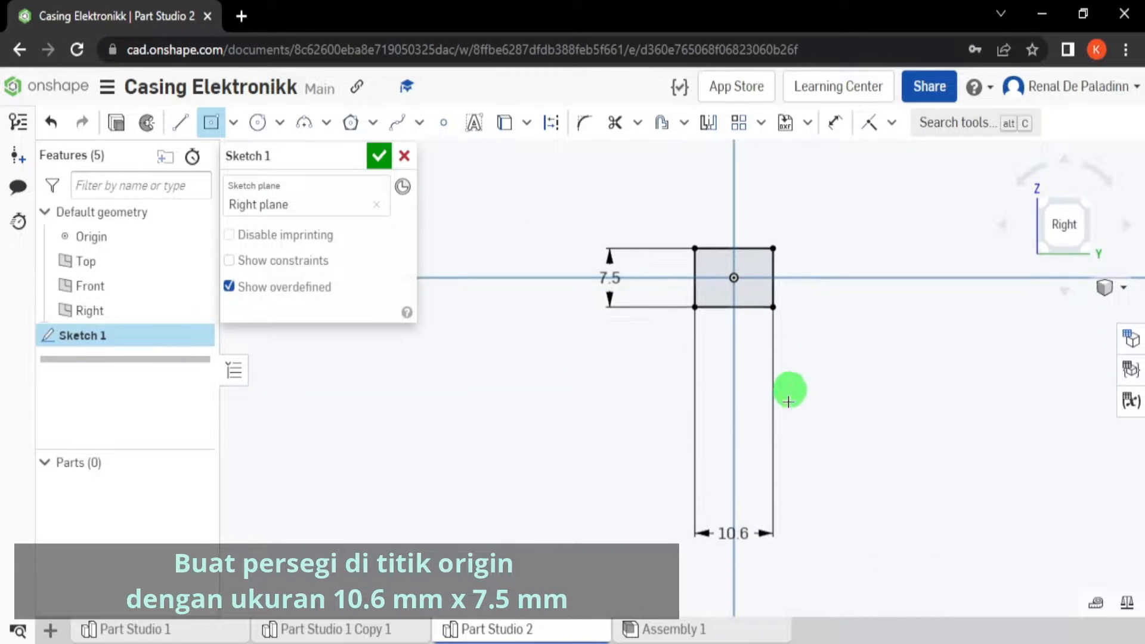
{"action": "left_click_drag", "start_coordinate": [733, 531], "coordinate": [746, 417]}
{"action": "left_click_drag", "start_coordinate": [745, 376], "coordinate": [734, 342]}
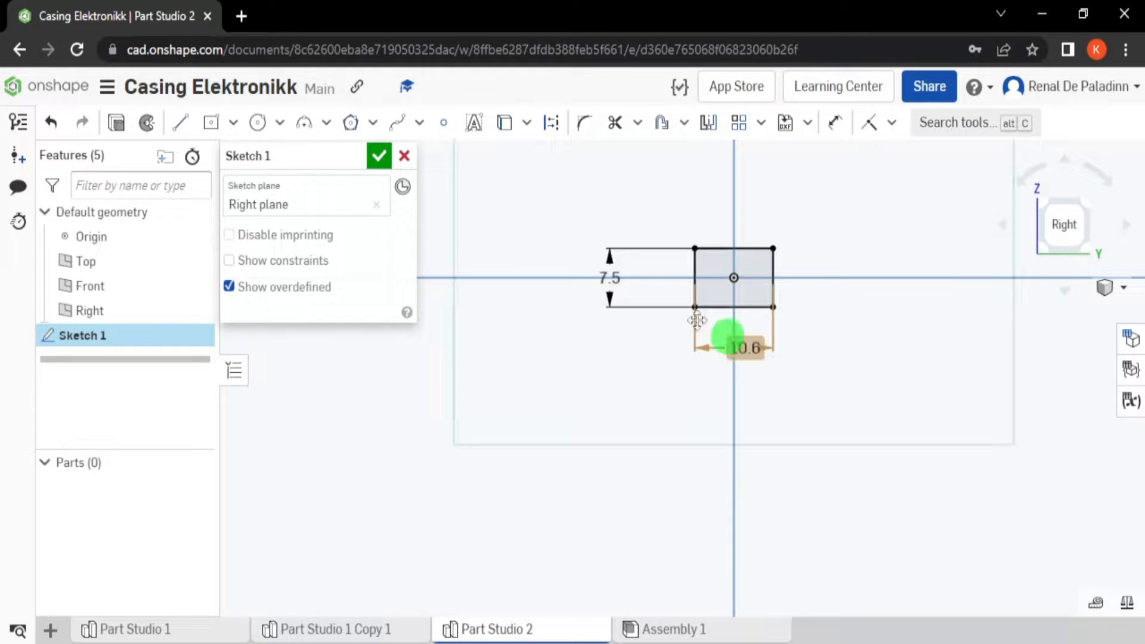
{"action": "left_click_drag", "start_coordinate": [610, 277], "coordinate": [667, 275]}
{"action": "scroll", "coordinate": [798, 293], "scroll_direction": "up", "scroll_amount": 4}
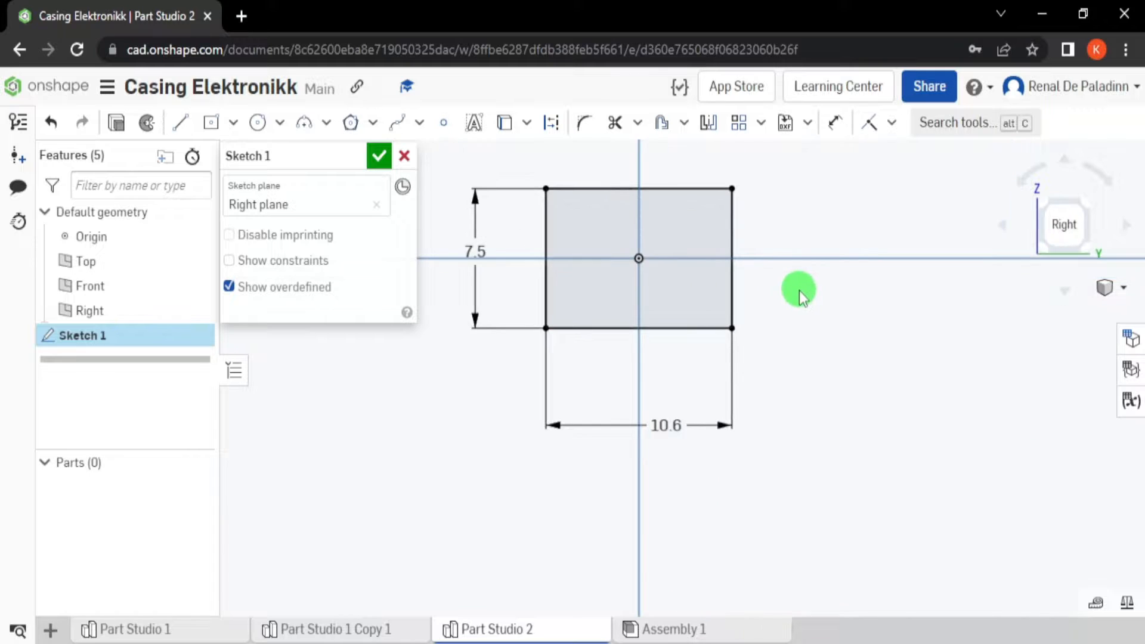
Step: Place a sketch point on the rectangle's right side, slightly below the origin's level
{"action": "mouse_move", "coordinate": [800, 291]}
{"action": "middle_mouse_down"}
{"action": "mouse_move", "coordinate": [892, 416]}
{"action": "mouse_move", "coordinate": [913, 412]}
{"action": "middle_mouse_up"}
{"action": "scroll", "coordinate": [888, 414], "scroll_direction": "up", "scroll_amount": 1}
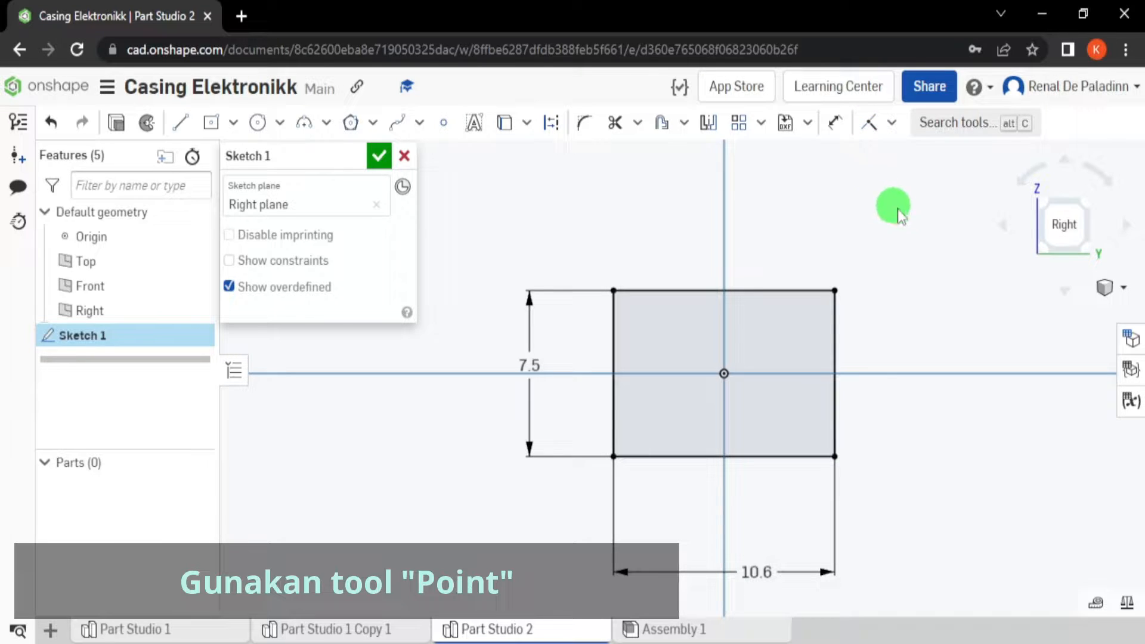
{"action": "middle_click_drag", "start_coordinate": [889, 205], "coordinate": [835, 185]}
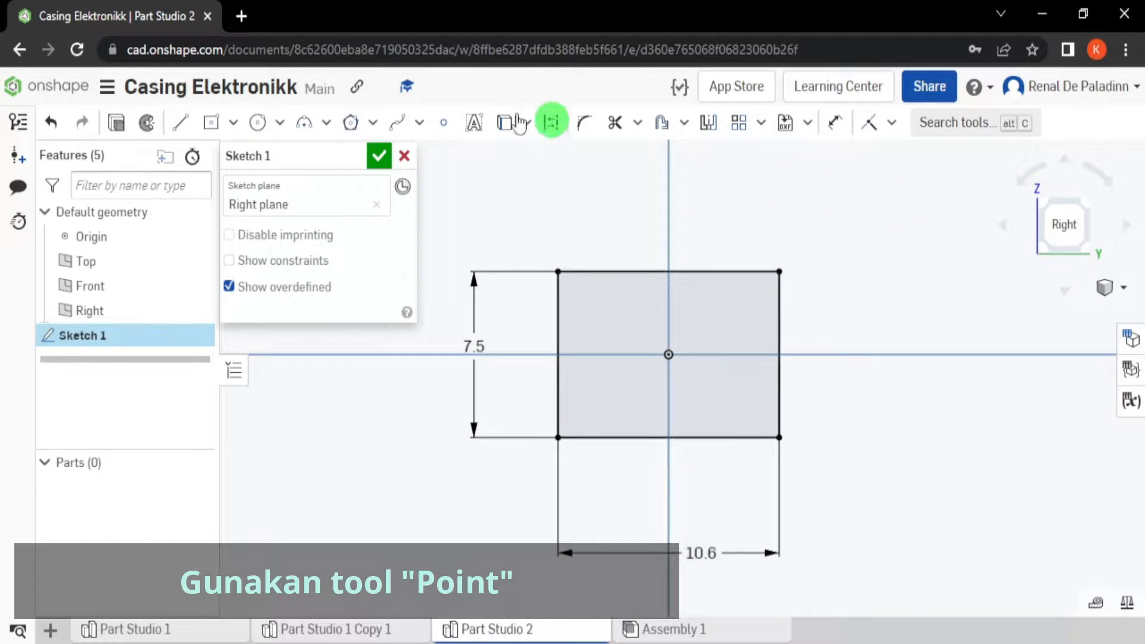
{"action": "left_click", "coordinate": [448, 126]}
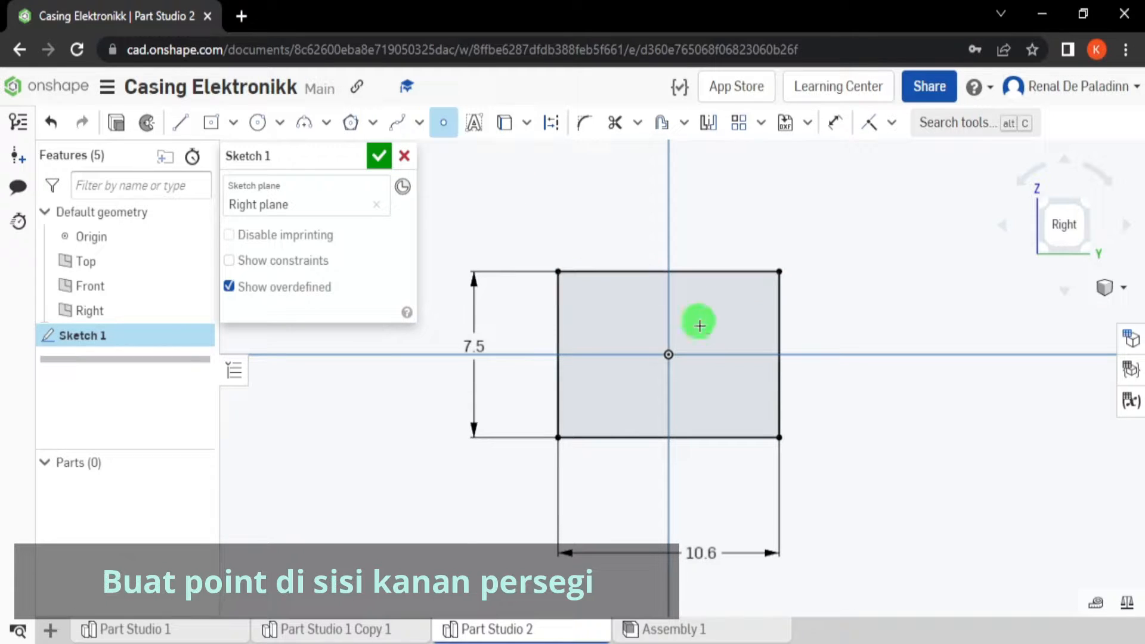
{"action": "left_click", "coordinate": [779, 376]}
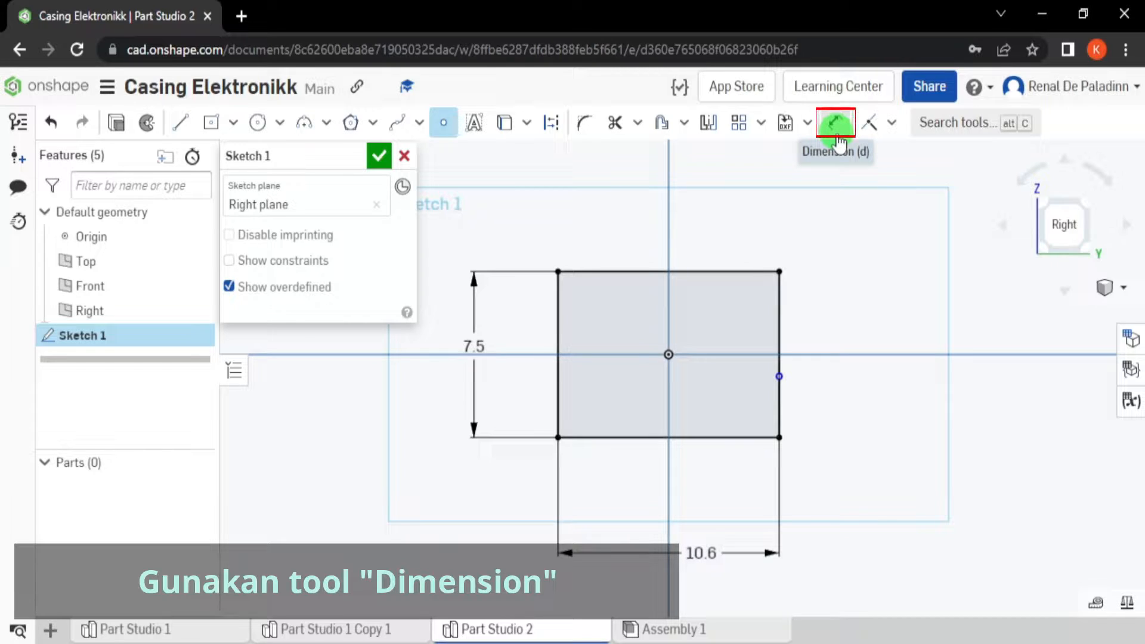
Step: Dimension the point 6.5 mm below the rectangle's top edge
{"action": "left_click", "coordinate": [836, 127]}
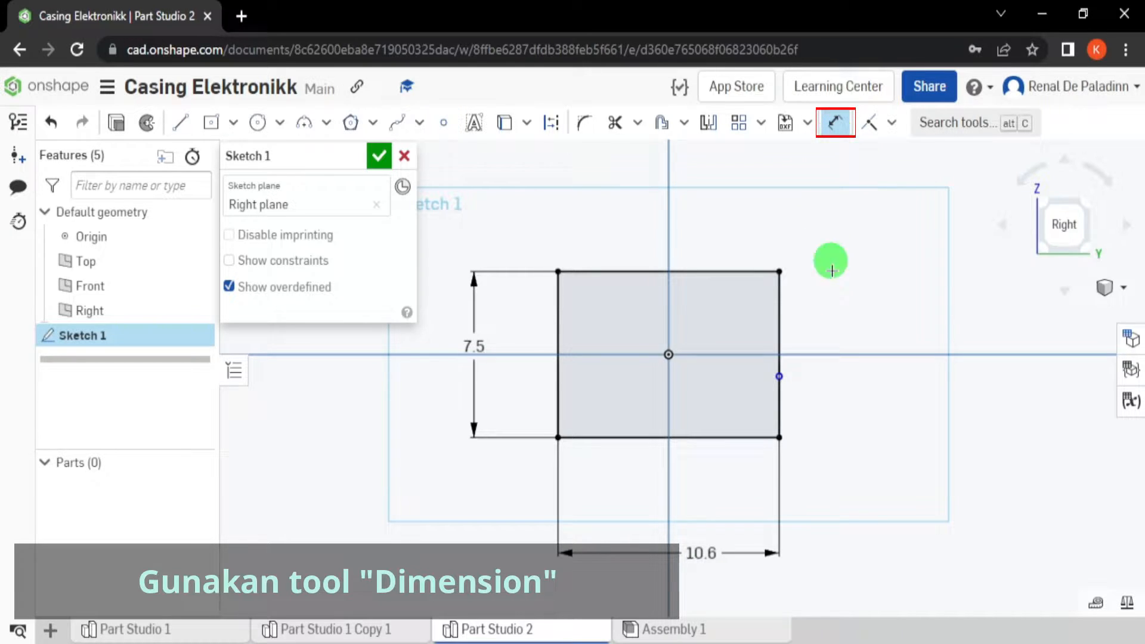
{"action": "left_click", "coordinate": [779, 377]}
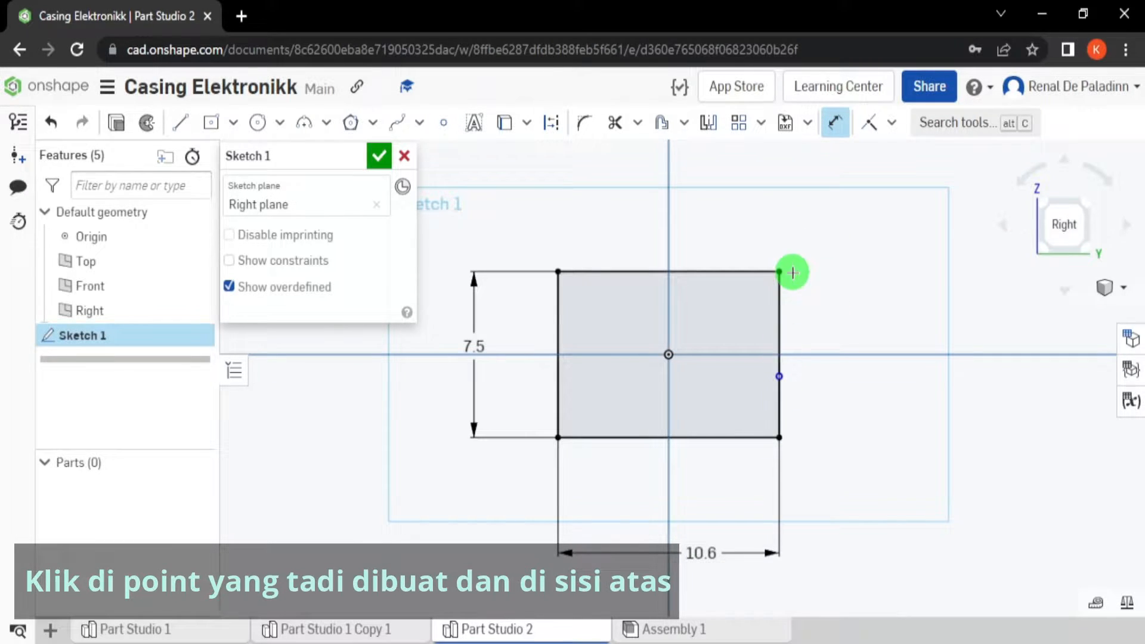
{"action": "left_click", "coordinate": [762, 271]}
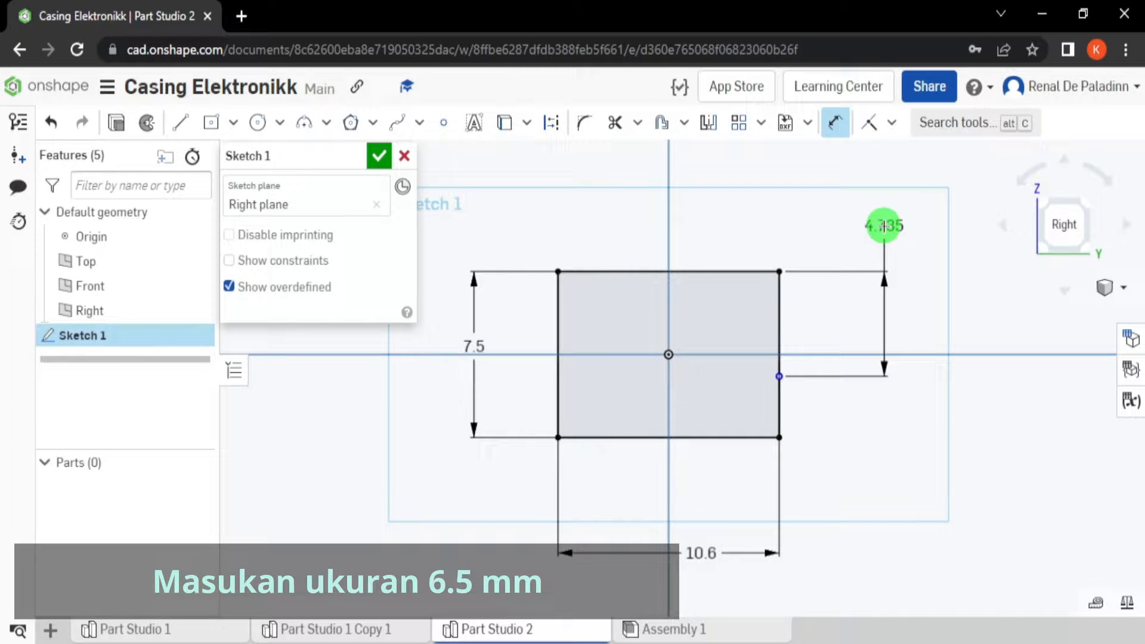
{"action": "left_click", "coordinate": [884, 226]}
{"action": "type", "text": "6.5"}
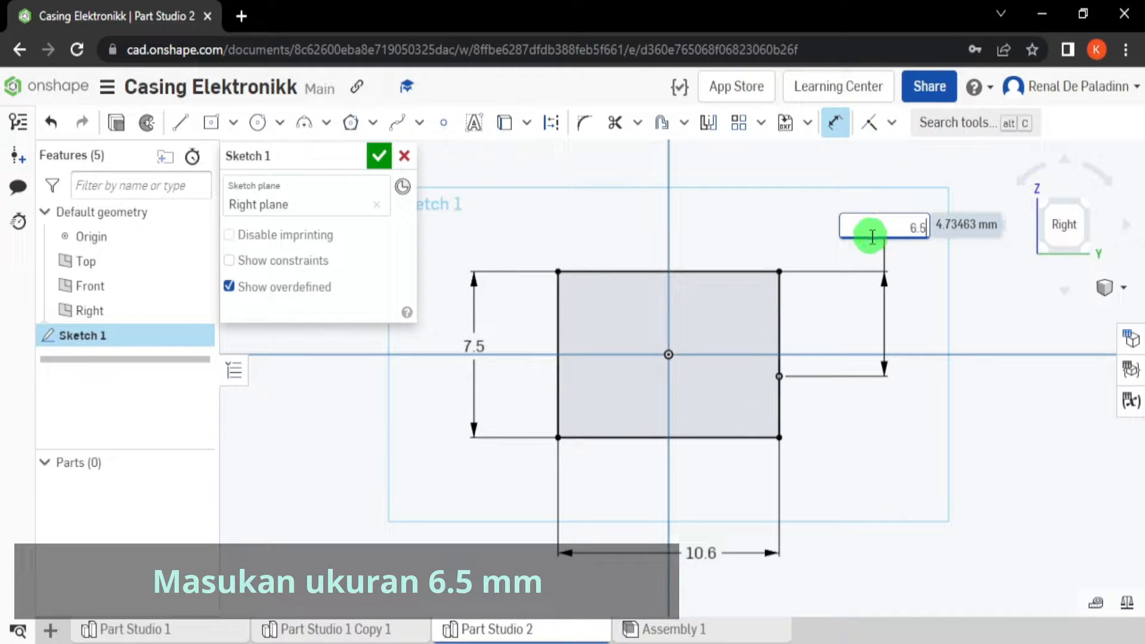
{"action": "key", "text": "Return"}
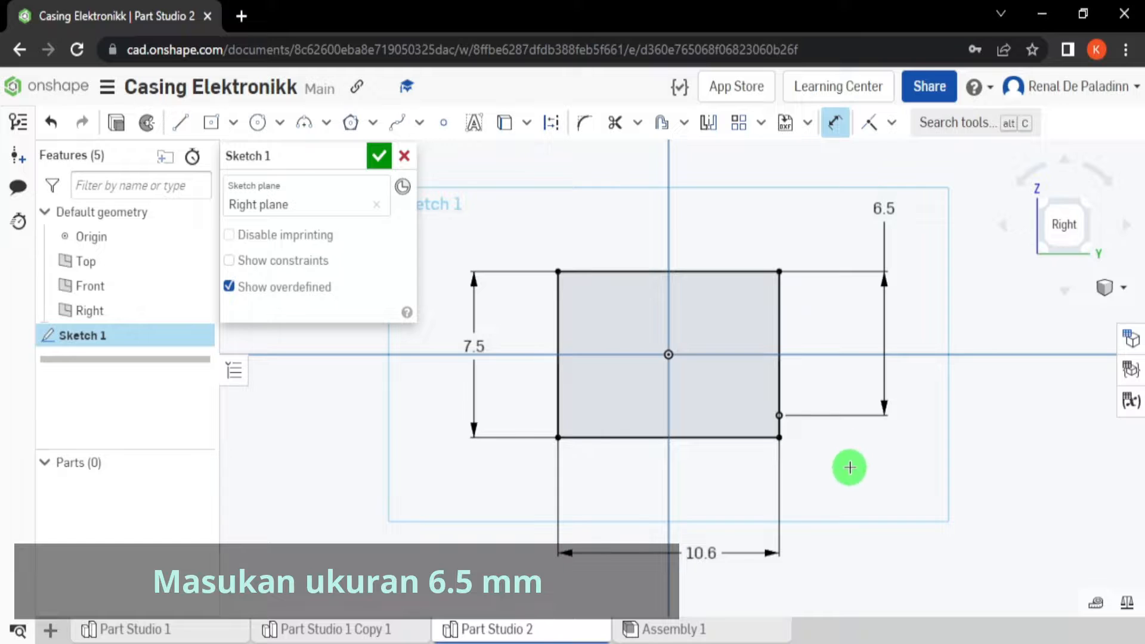
Step: Add a driven dimension for the vertical distance between the point and the rectangle's bottom edge
{"action": "scroll", "coordinate": [823, 462], "scroll_direction": "down", "scroll_amount": 1}
{"action": "scroll", "coordinate": [779, 461], "scroll_direction": "down", "scroll_amount": 1}
{"action": "middle_click_drag", "start_coordinate": [783, 460], "coordinate": [733, 459]}
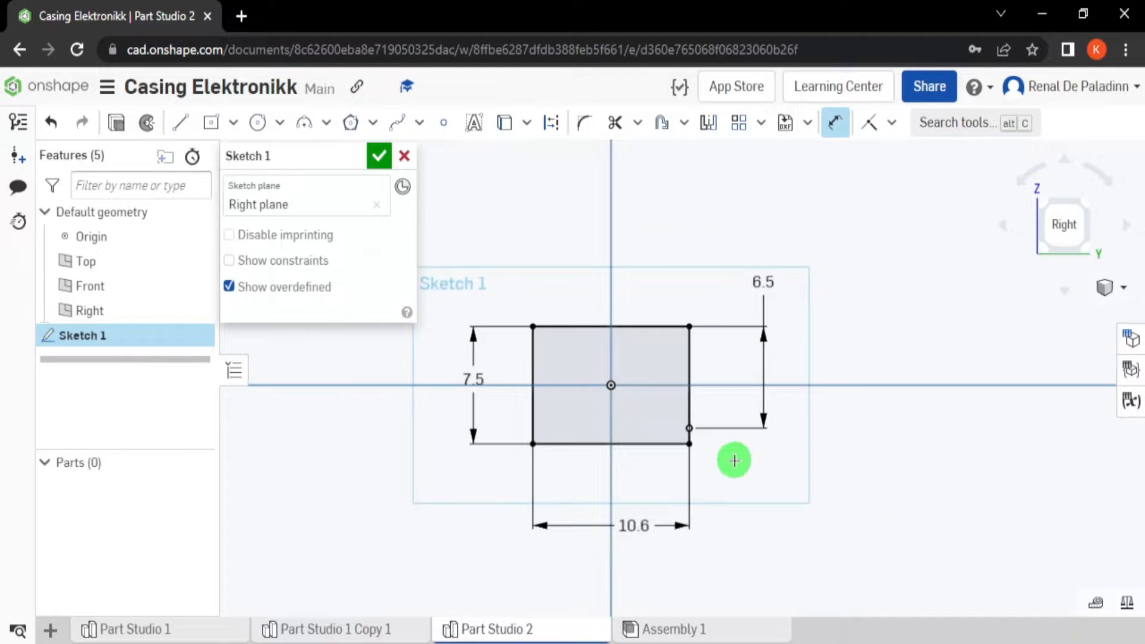
{"action": "left_click", "coordinate": [690, 430]}
{"action": "left_click", "coordinate": [721, 399]}
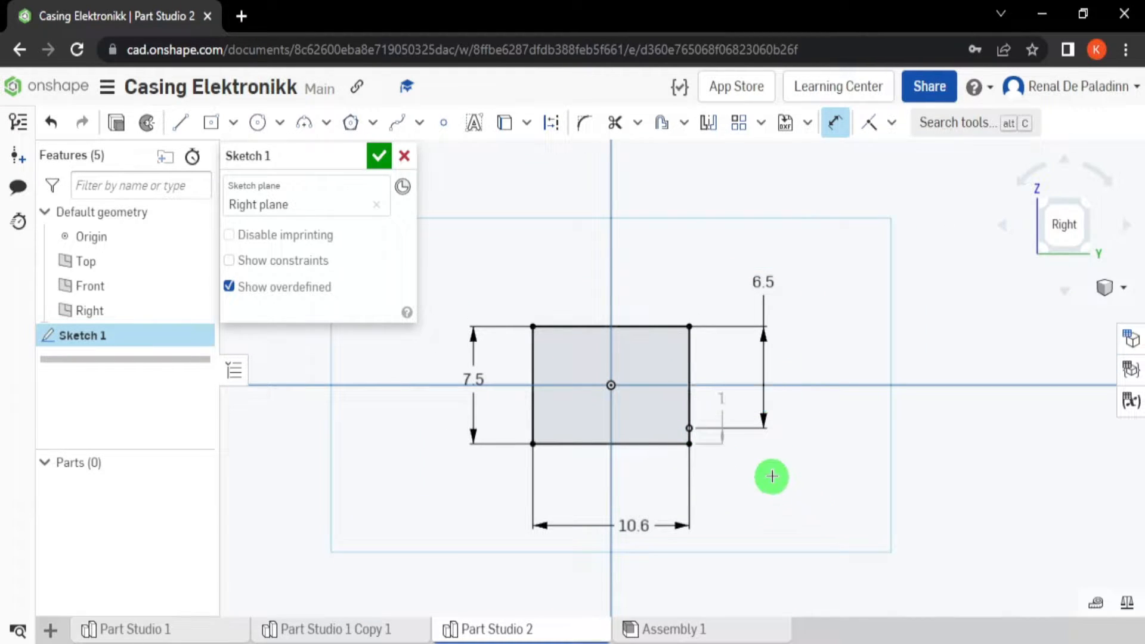
Step: Draw a separate vertical line 7.295 mm long to the right of the rectangle
{"action": "scroll", "coordinate": [771, 436], "scroll_direction": "up", "scroll_amount": 3}
{"action": "scroll", "coordinate": [772, 436], "scroll_direction": "down", "scroll_amount": 3}
{"action": "middle_click_drag", "start_coordinate": [638, 437], "coordinate": [588, 426]}
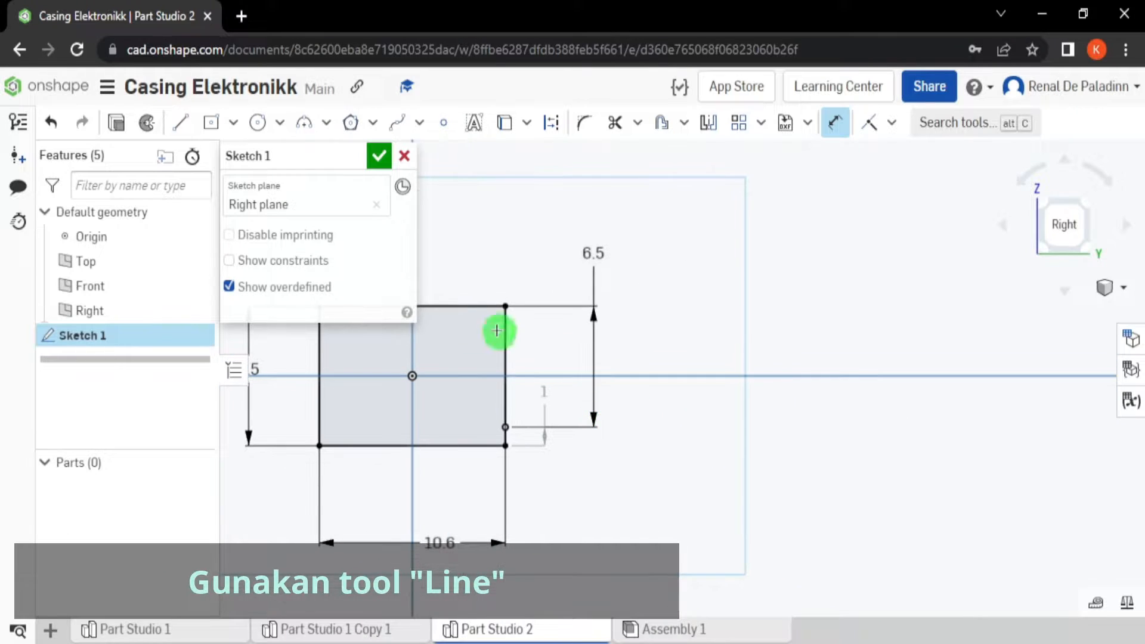
{"action": "left_click", "coordinate": [182, 126]}
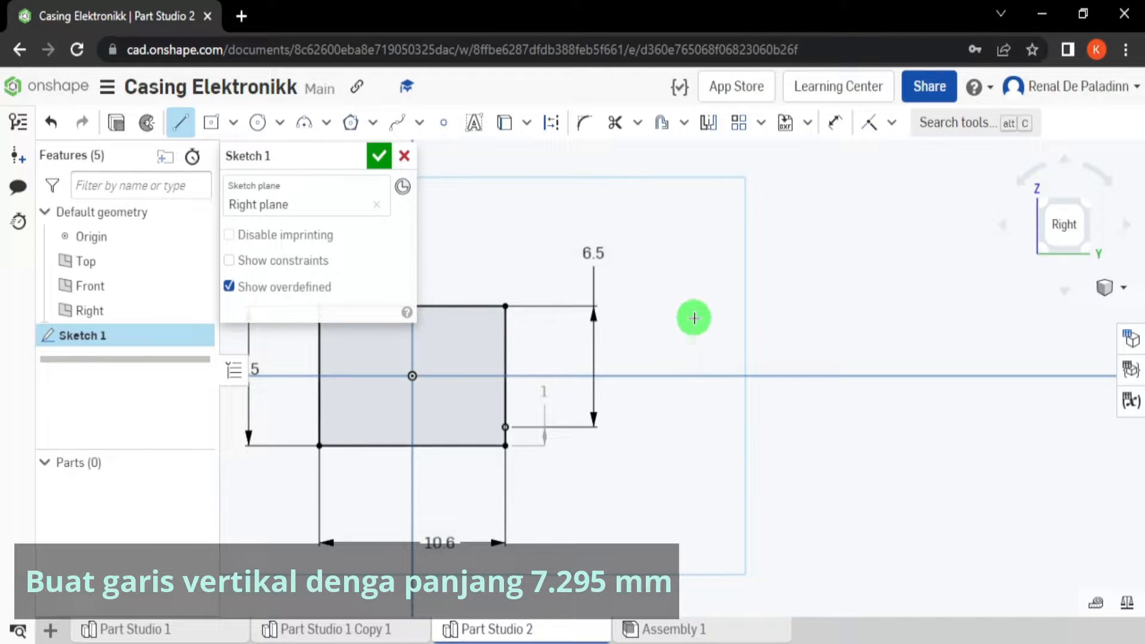
{"action": "left_click_drag", "start_coordinate": [695, 306], "coordinate": [694, 467]}
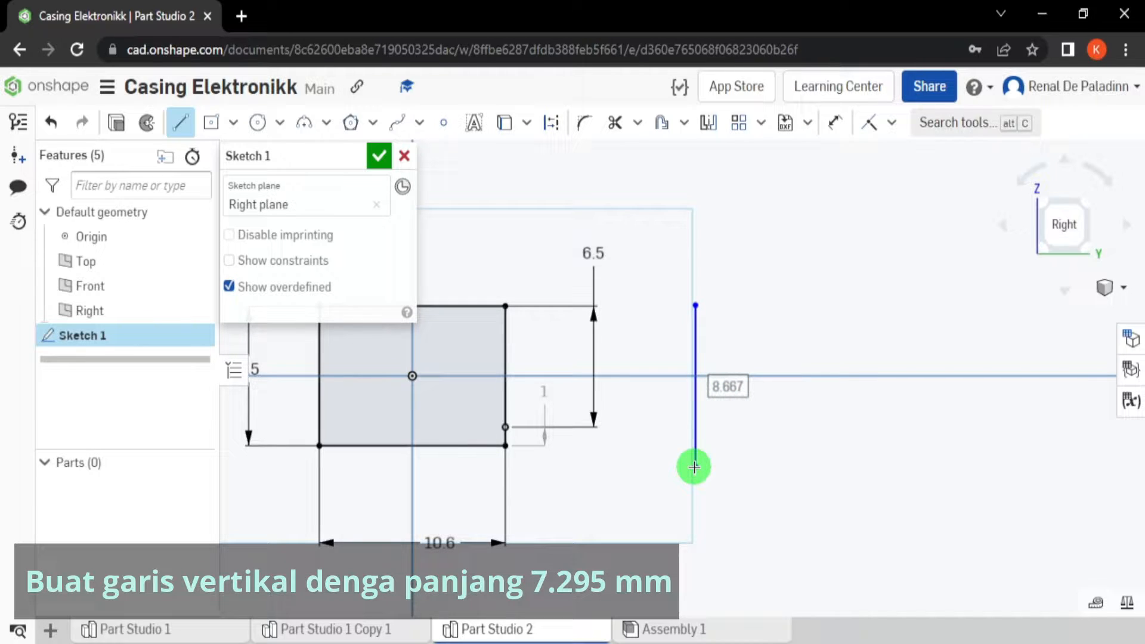
{"action": "type", "text": "7.295"}
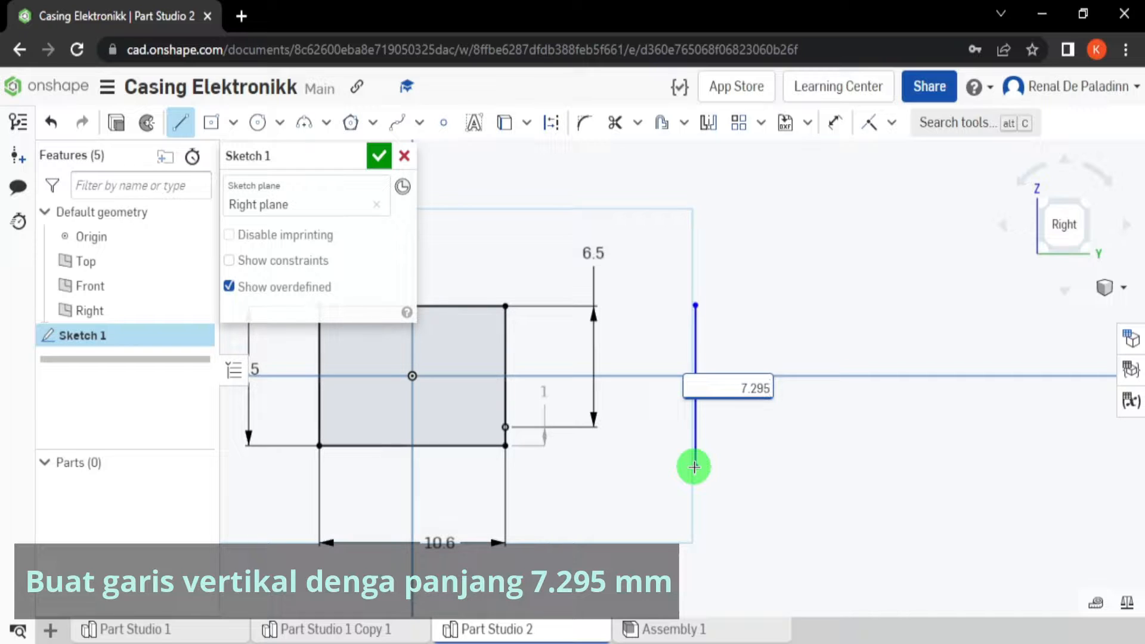
{"action": "key", "text": "Return"}
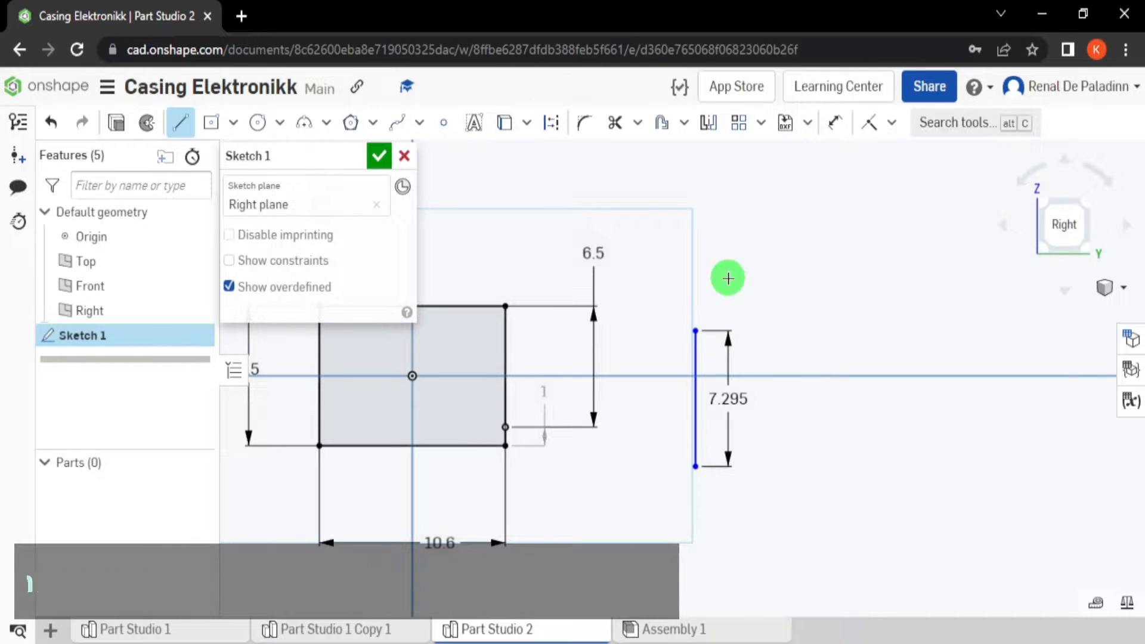
Step: Dimension the separate vertical line 12 mm from the rectangle's right side
{"action": "left_click", "coordinate": [838, 126]}
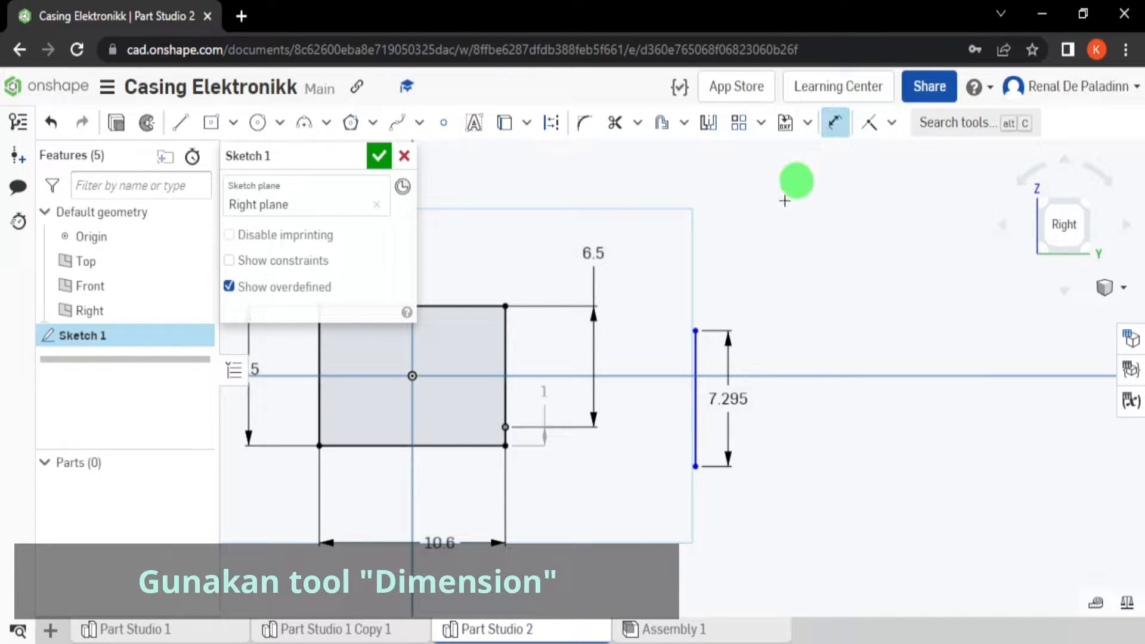
{"action": "left_click", "coordinate": [696, 408]}
{"action": "left_click", "coordinate": [505, 345]}
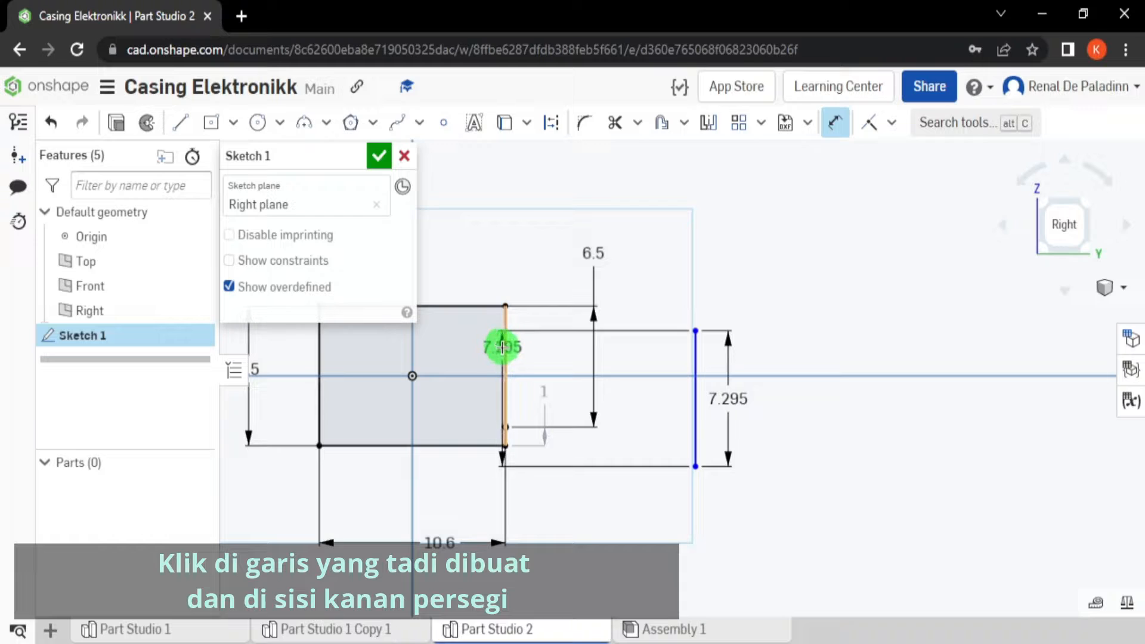
{"action": "left_click", "coordinate": [589, 206]}
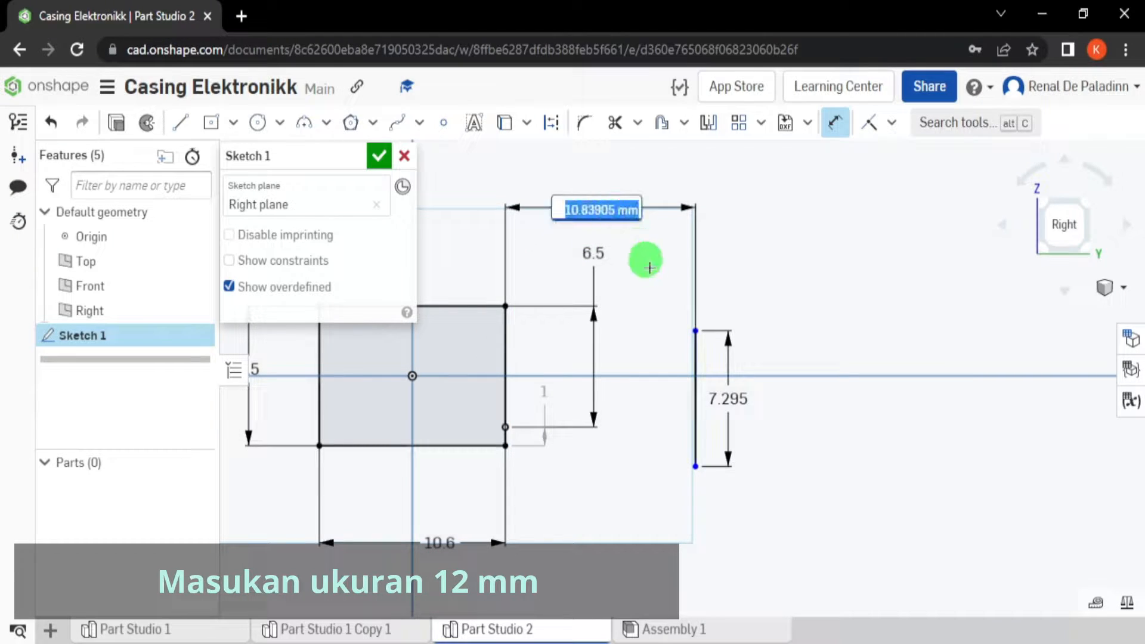
{"action": "type", "text": "1"}
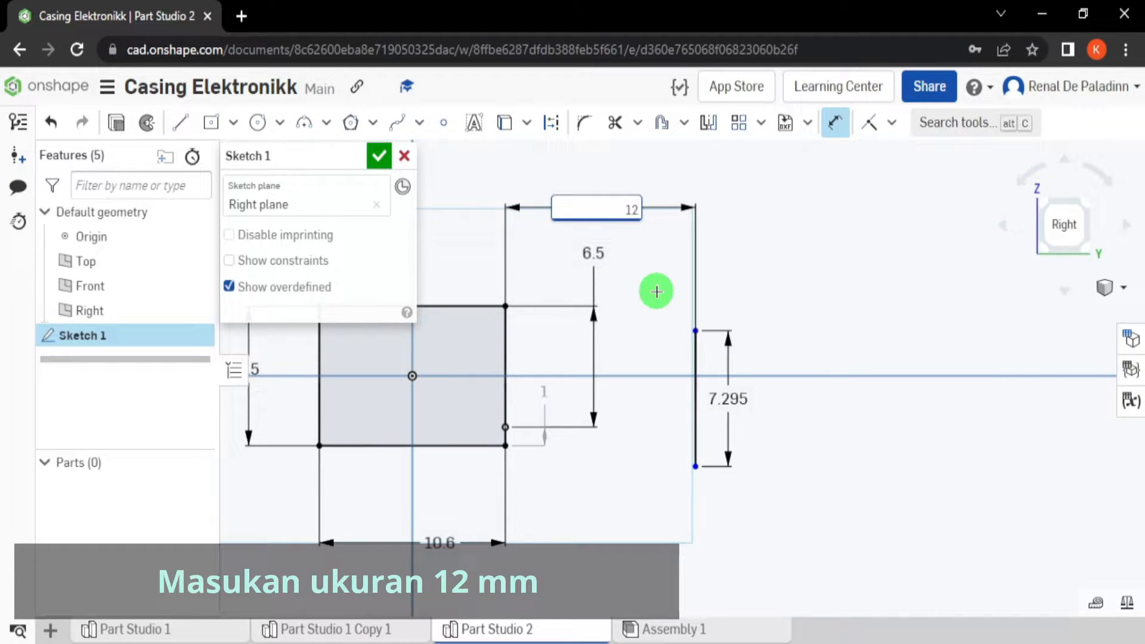
{"action": "type", "text": "2"}
{"action": "key", "text": "Return"}
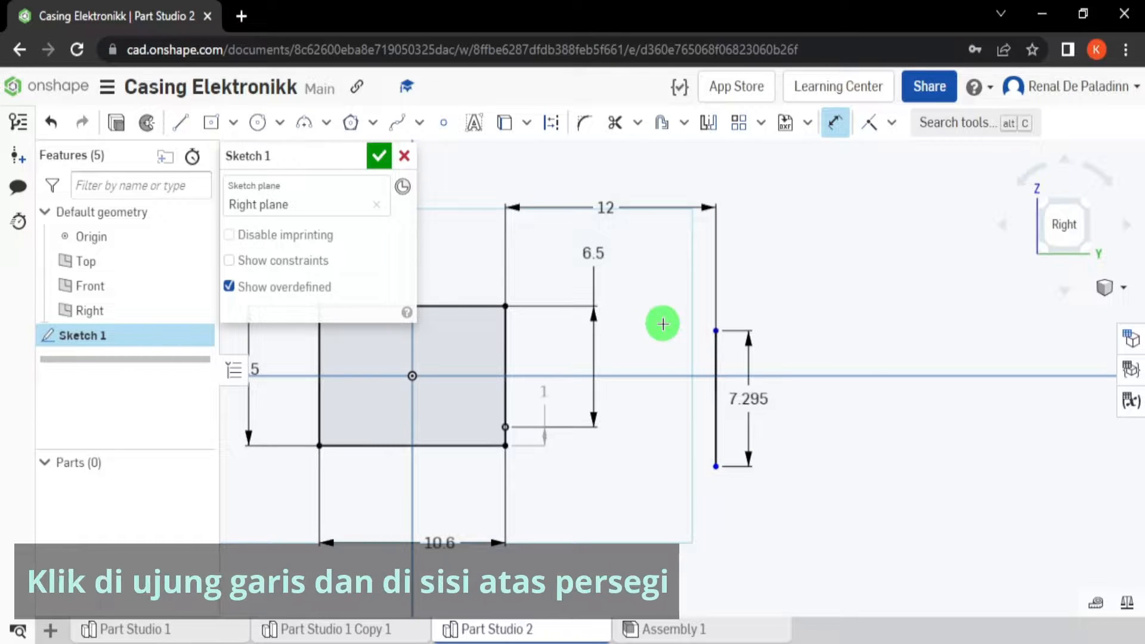
Step: Dimension the vertical line's upper endpoint 2.5 mm below the rectangle's top edge
{"action": "left_click", "coordinate": [714, 329]}
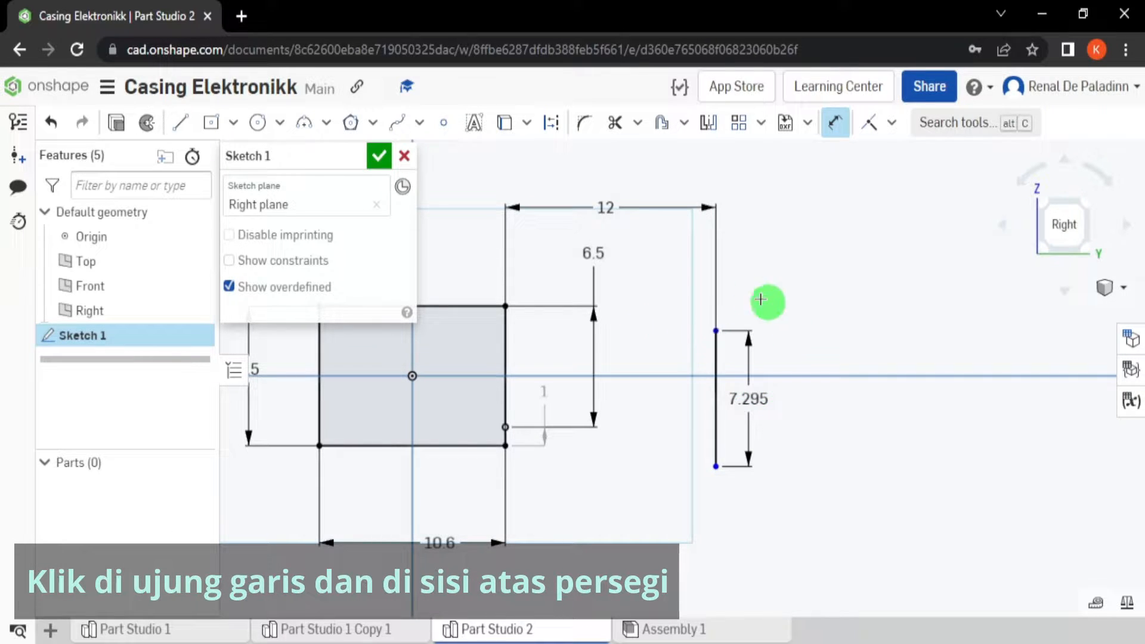
{"action": "left_click", "coordinate": [483, 305]}
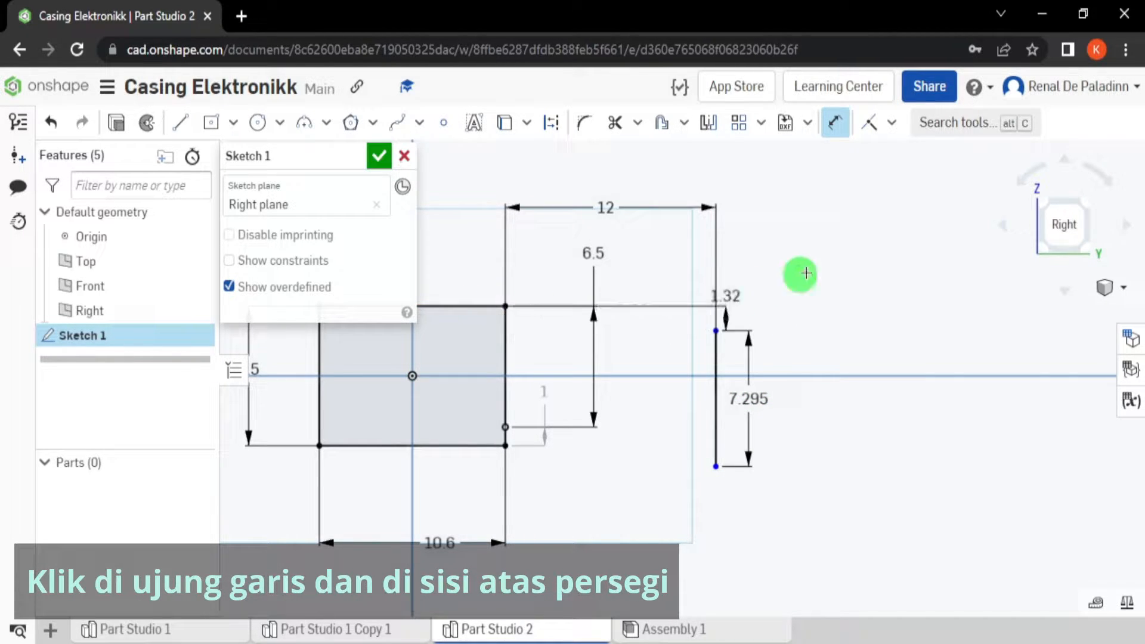
{"action": "left_click", "coordinate": [835, 260]}
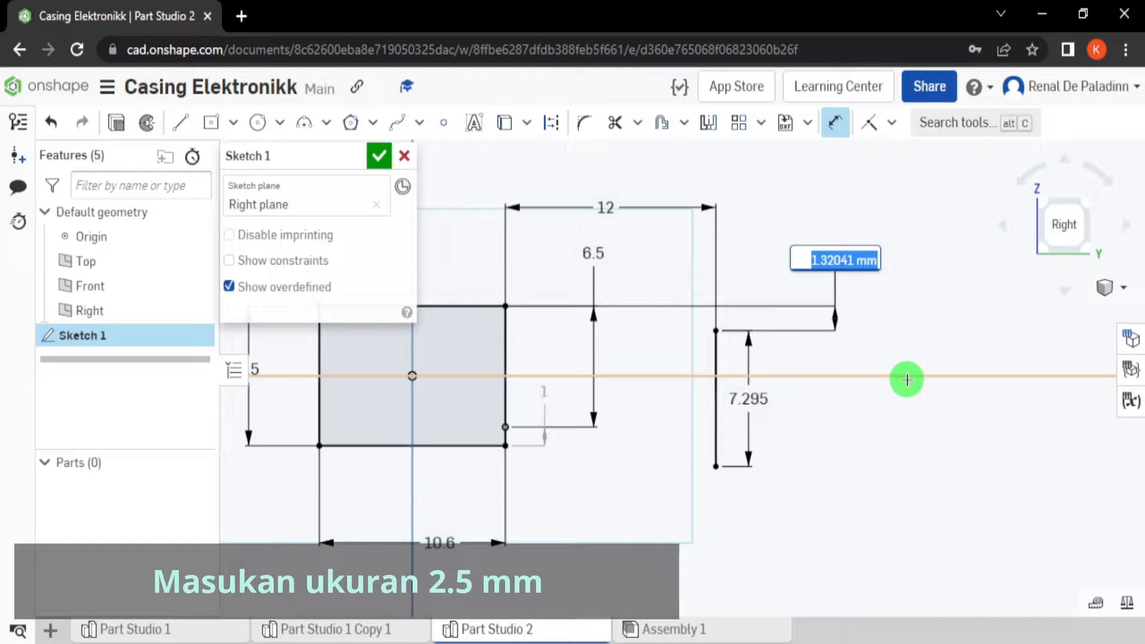
{"action": "type", "text": "2.5"}
{"action": "key", "text": "Return"}
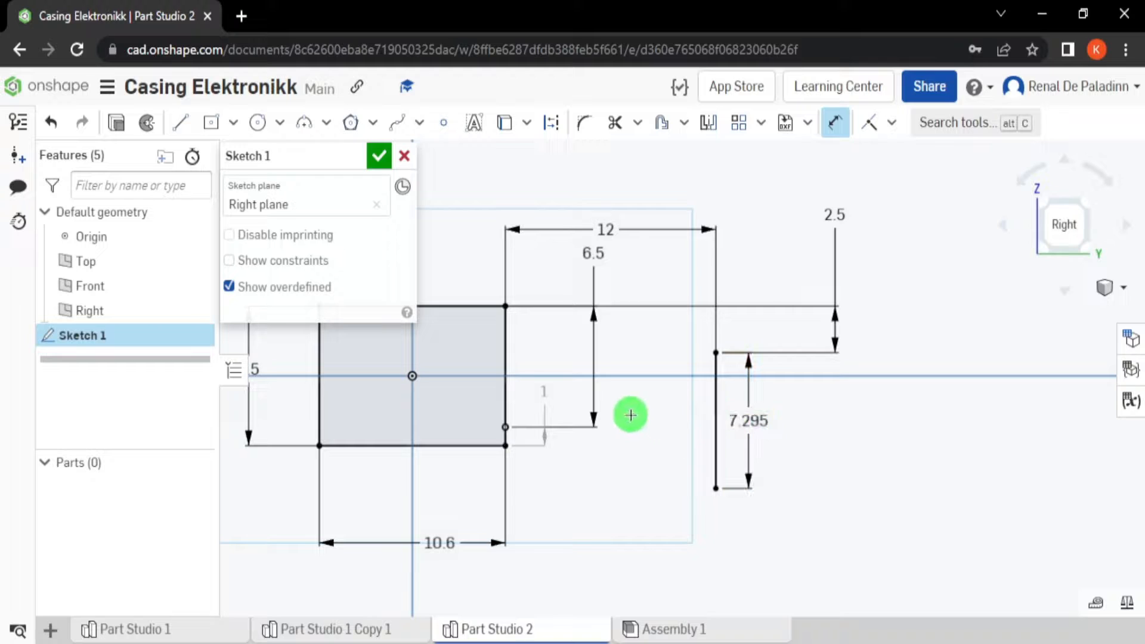
Step: Draw a 3 point arc from the rectangle's upper-right corner to the vertical line's upper endpoint, bulging upward, with a 30 mm radius
{"action": "scroll", "coordinate": [608, 399], "scroll_direction": "up", "scroll_amount": 3}
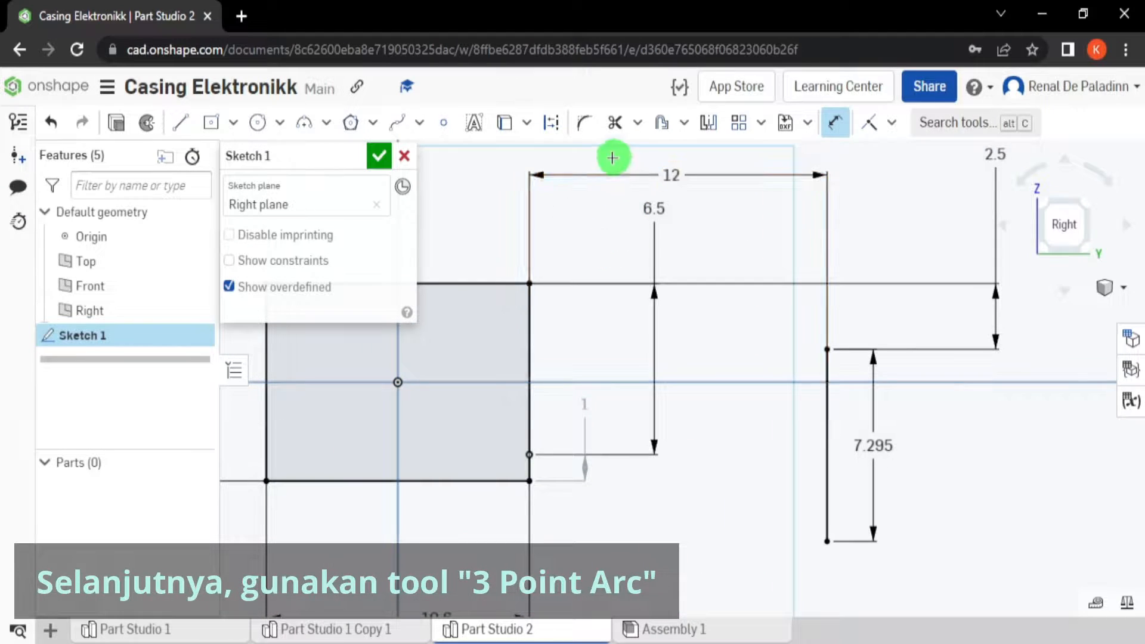
{"action": "left_click", "coordinate": [326, 122]}
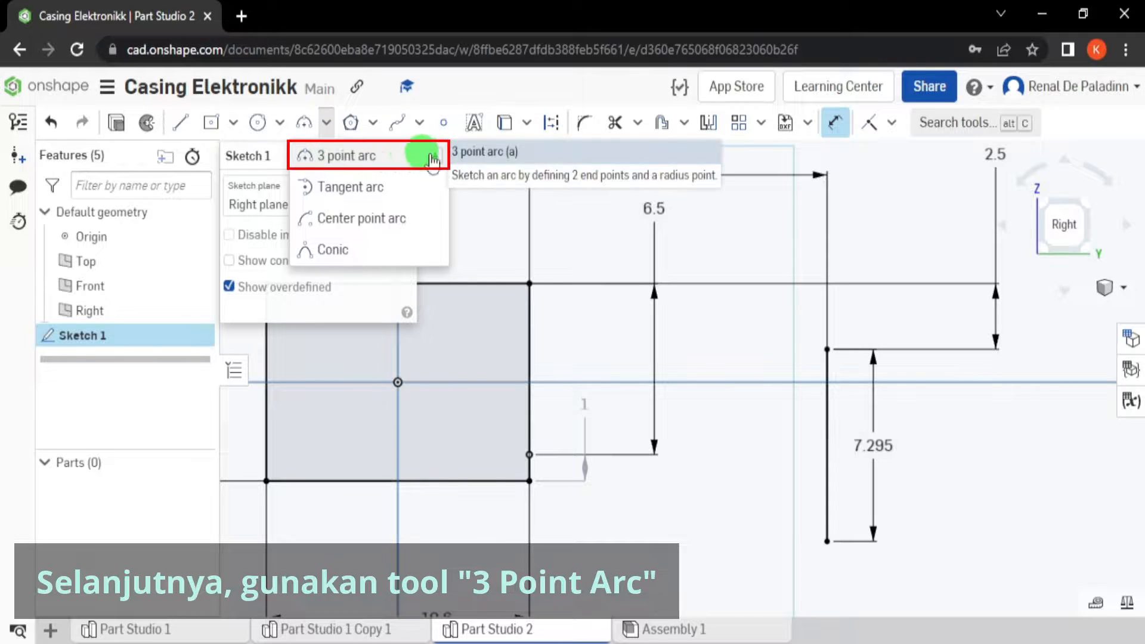
{"action": "left_click", "coordinate": [366, 156]}
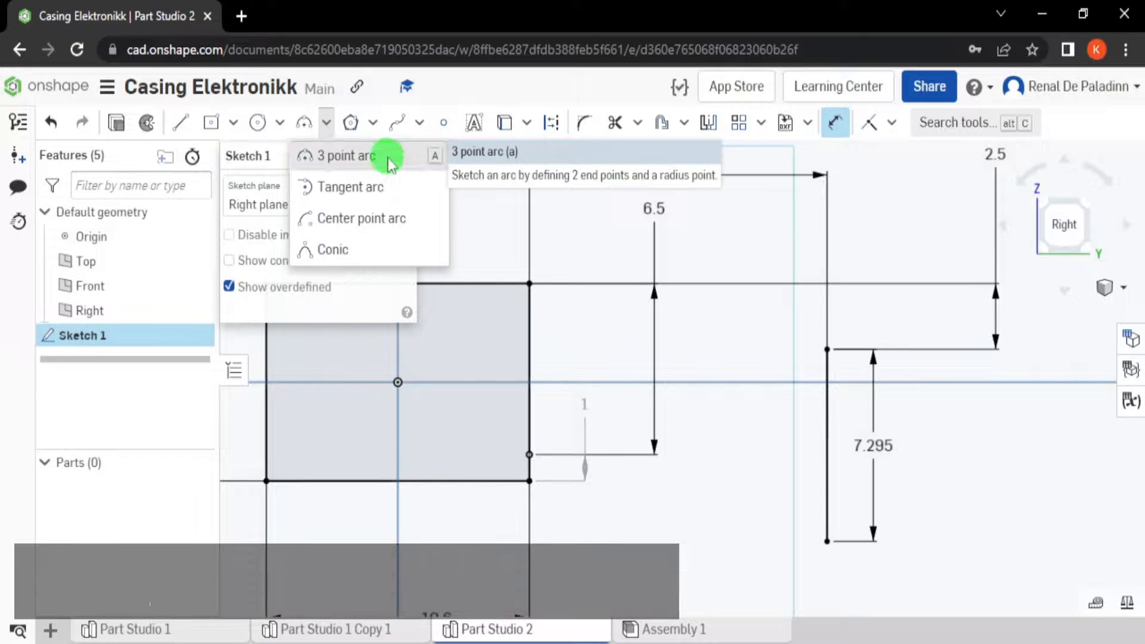
{"action": "left_click", "coordinate": [529, 283]}
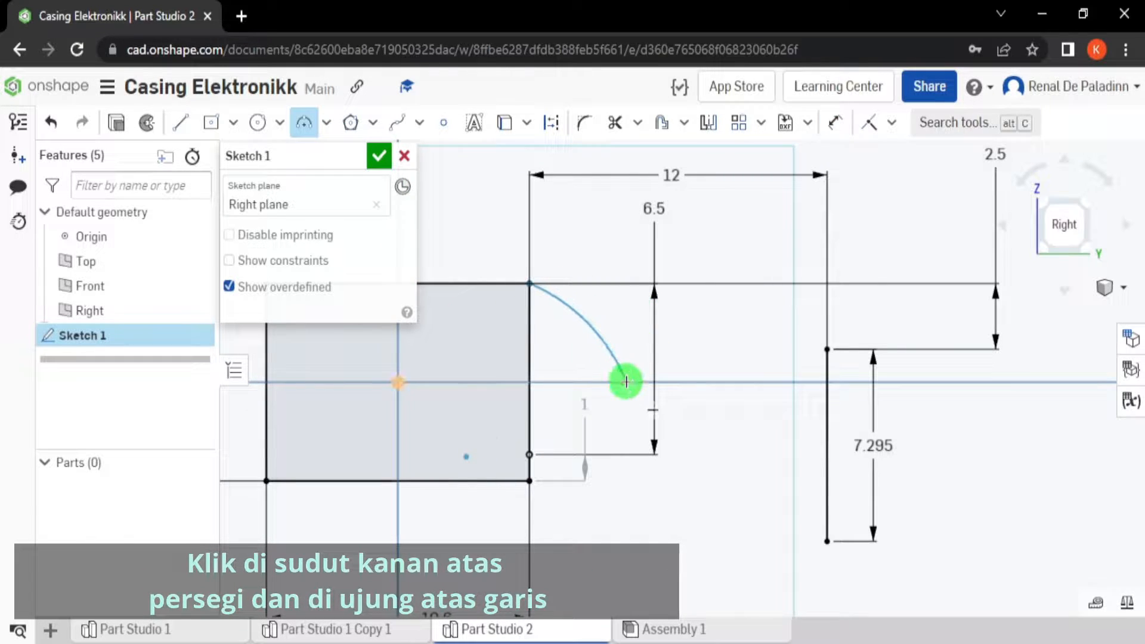
{"action": "left_click", "coordinate": [826, 348]}
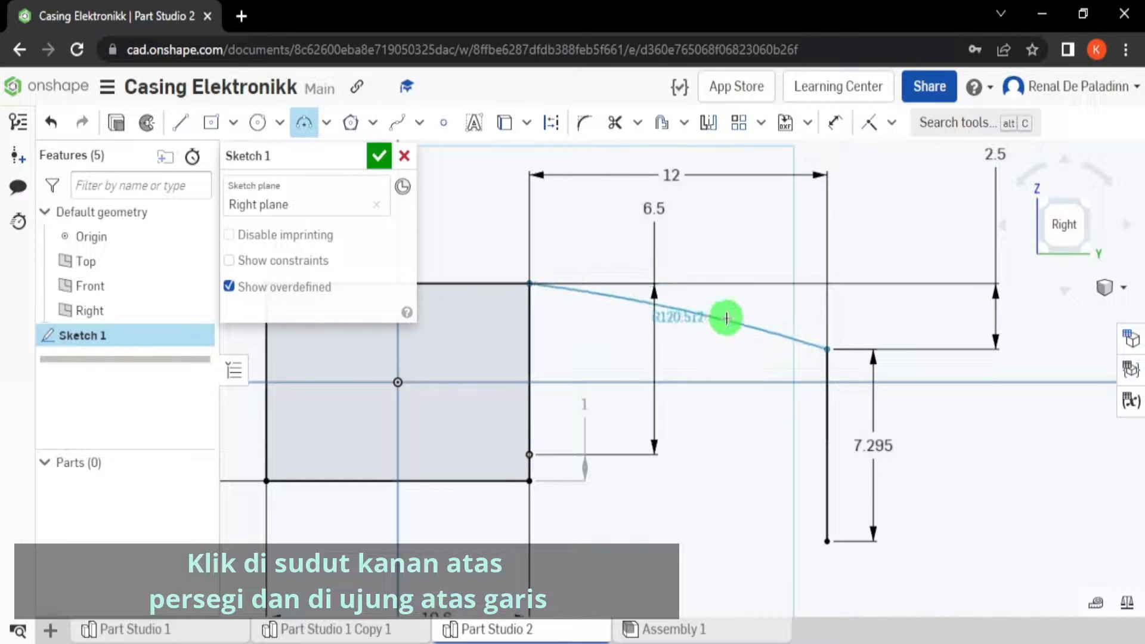
{"action": "left_click", "coordinate": [730, 306]}
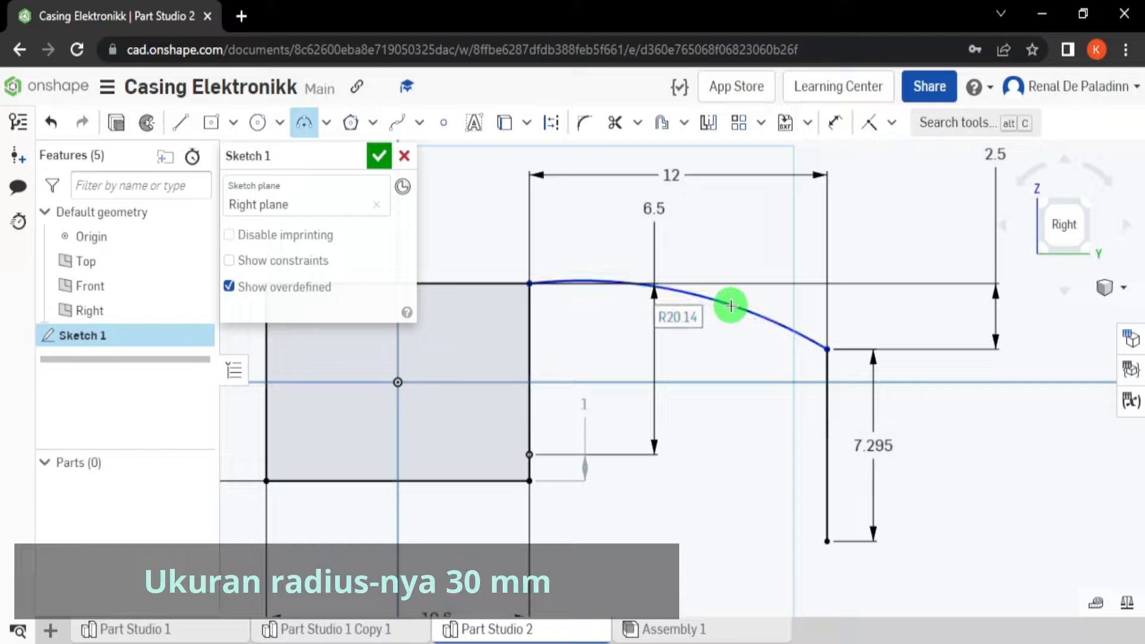
{"action": "type", "text": "30"}
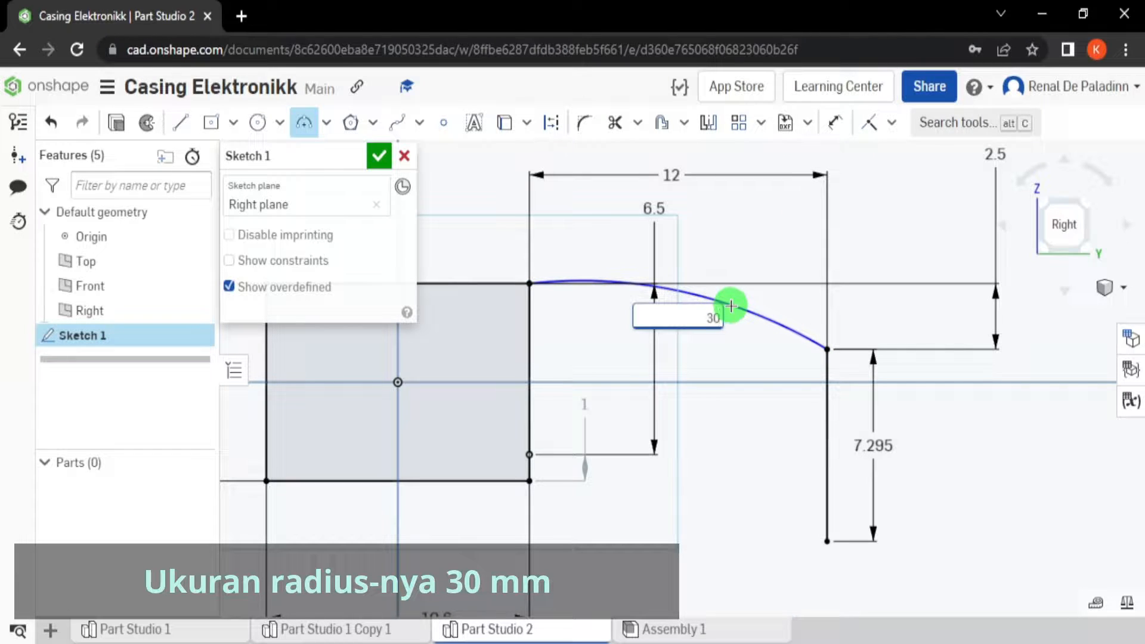
{"action": "key", "text": "Return"}
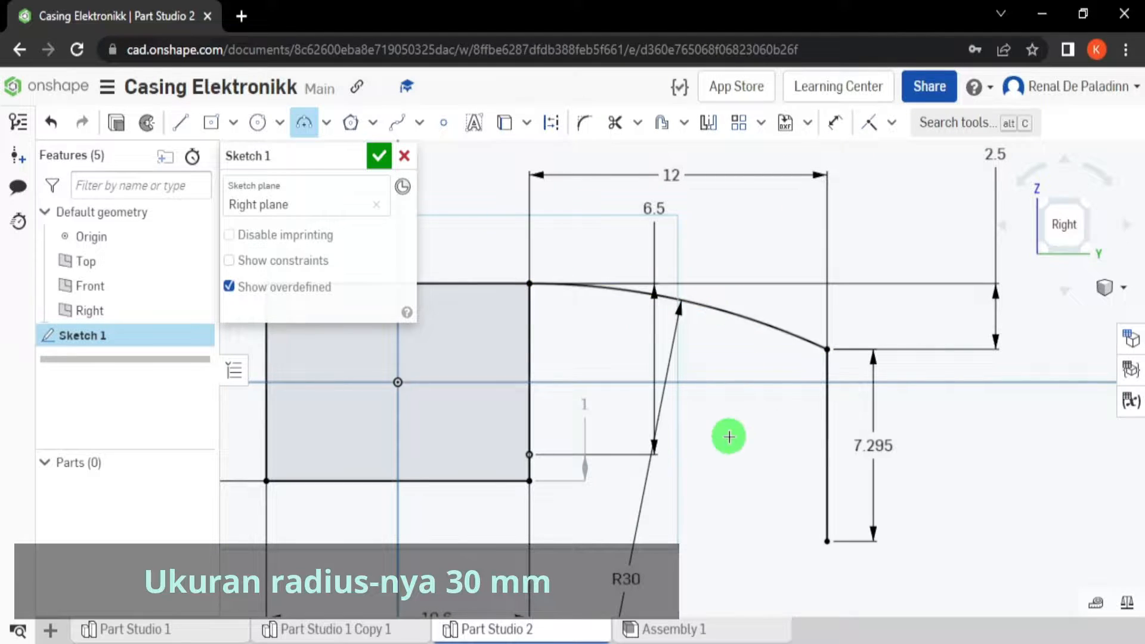
Step: Draw a 3 point arc from the sketch point on the rectangle's right side to the vertical line's lower endpoint, bulging upward, with a 23.5 mm radius
{"action": "key", "text": "f"}
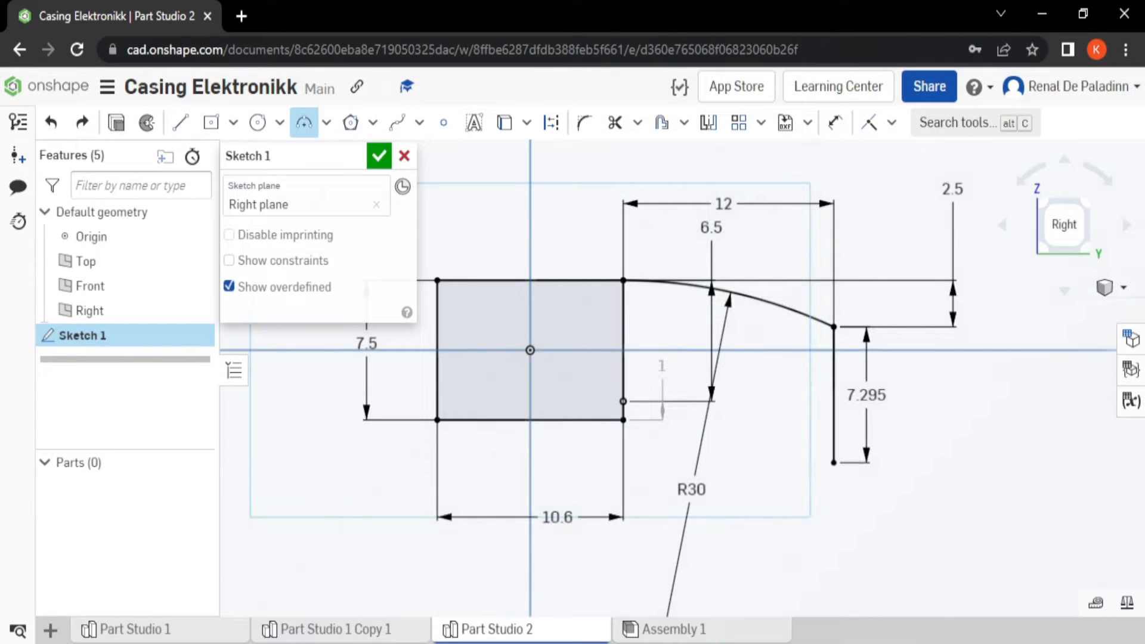
{"action": "left_click", "coordinate": [623, 401]}
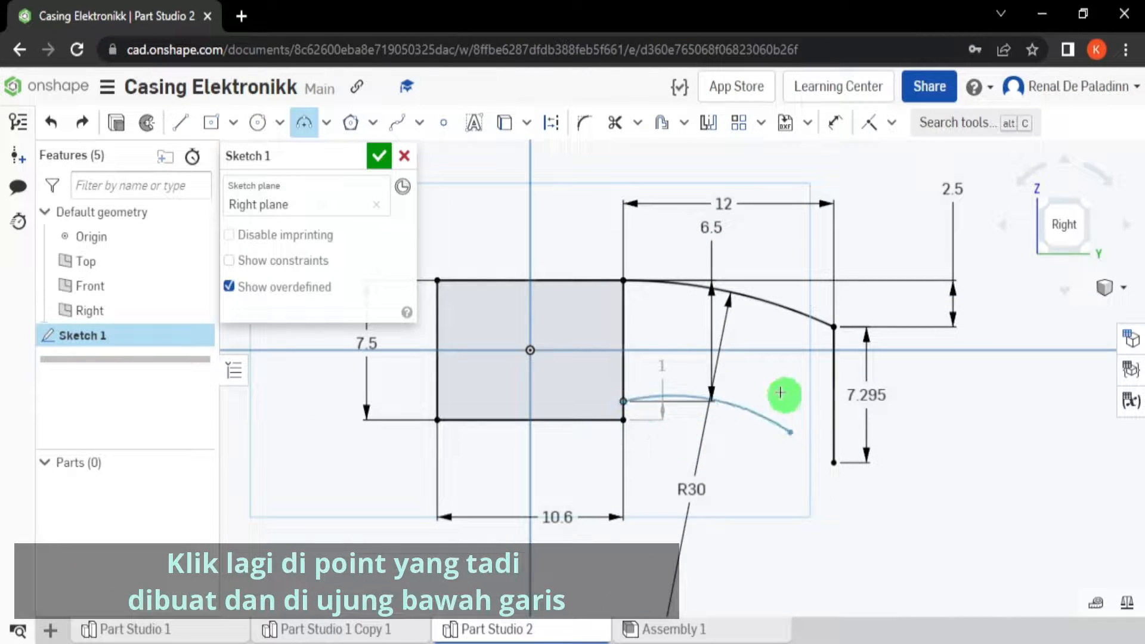
{"action": "left_click", "coordinate": [835, 463]}
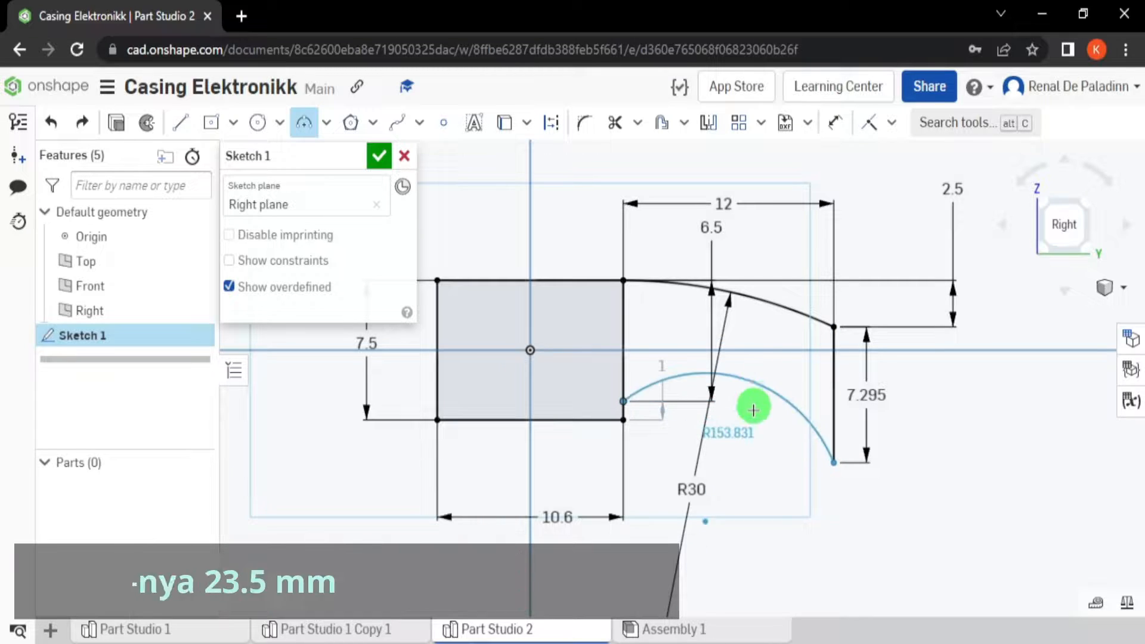
{"action": "left_click", "coordinate": [750, 420]}
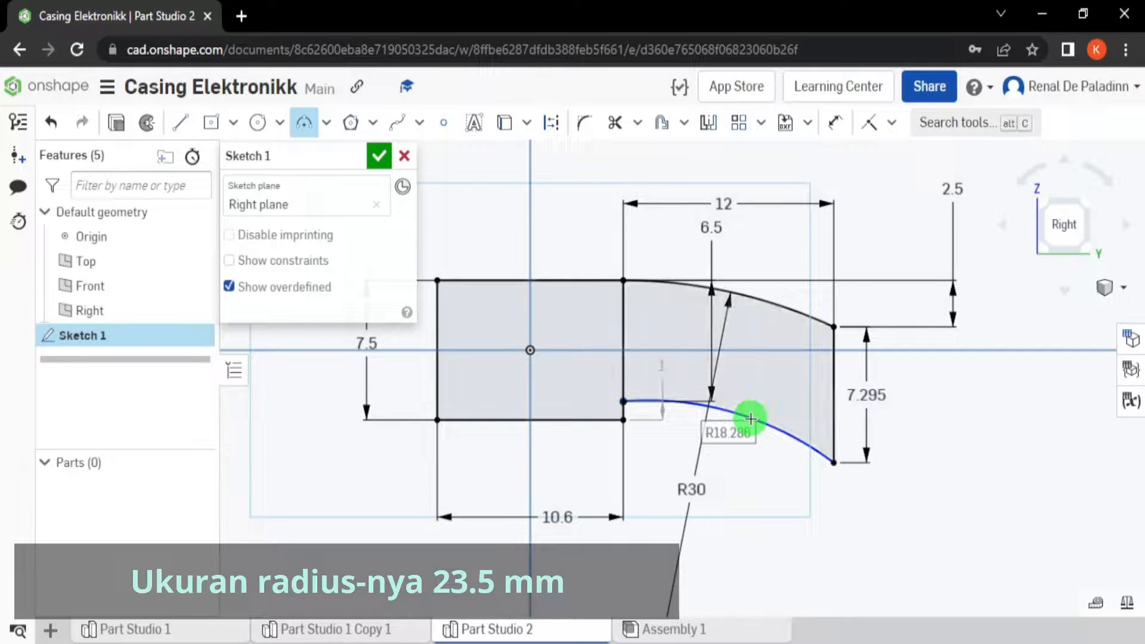
{"action": "type", "text": "23"}
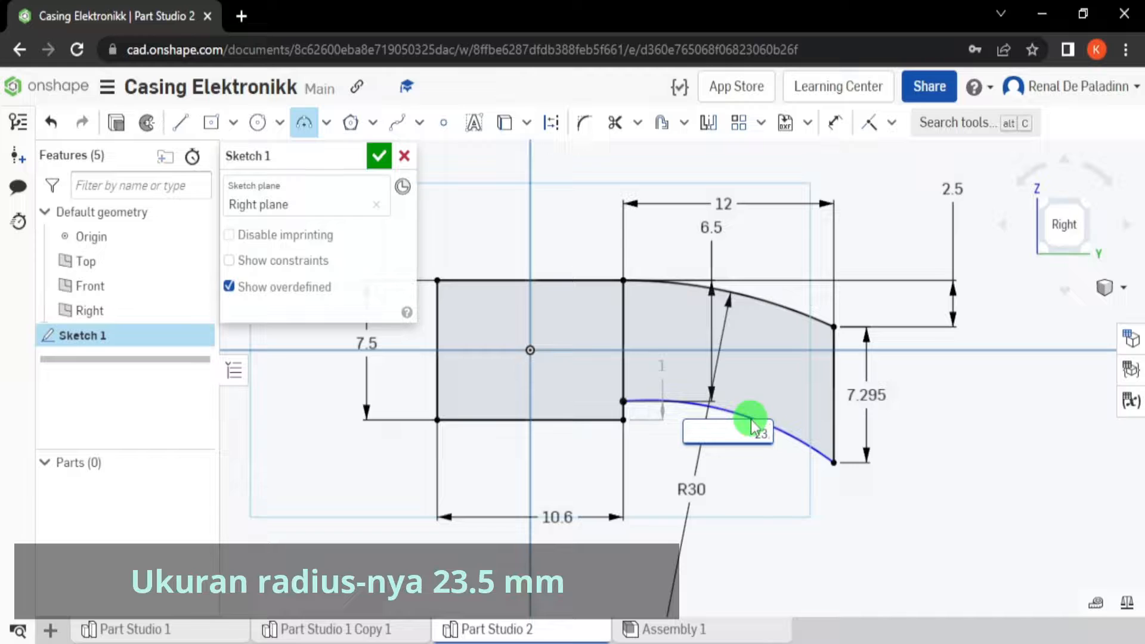
{"action": "type", "text": ".5"}
{"action": "key", "text": "Return"}
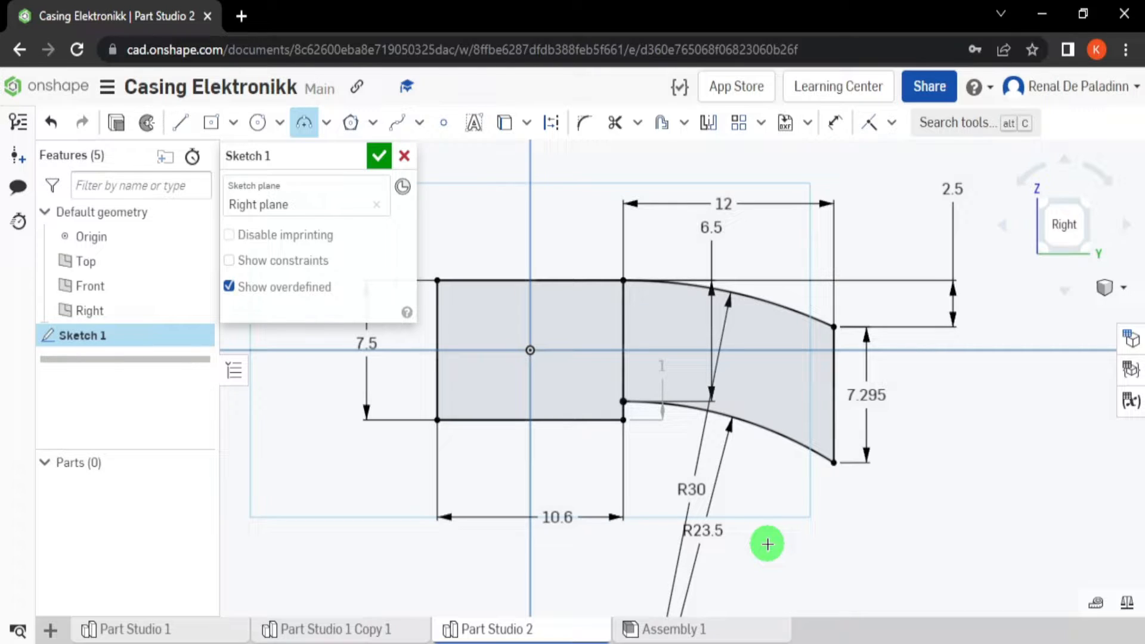
Step: Draw a 4 mm diameter center point circle inside the rectangle, to the left of and slightly below the origin
{"action": "mouse_move", "coordinate": [764, 542]}
{"action": "middle_mouse_down"}
{"action": "mouse_move", "coordinate": [799, 544]}
{"action": "mouse_move", "coordinate": [829, 526]}
{"action": "middle_mouse_up"}
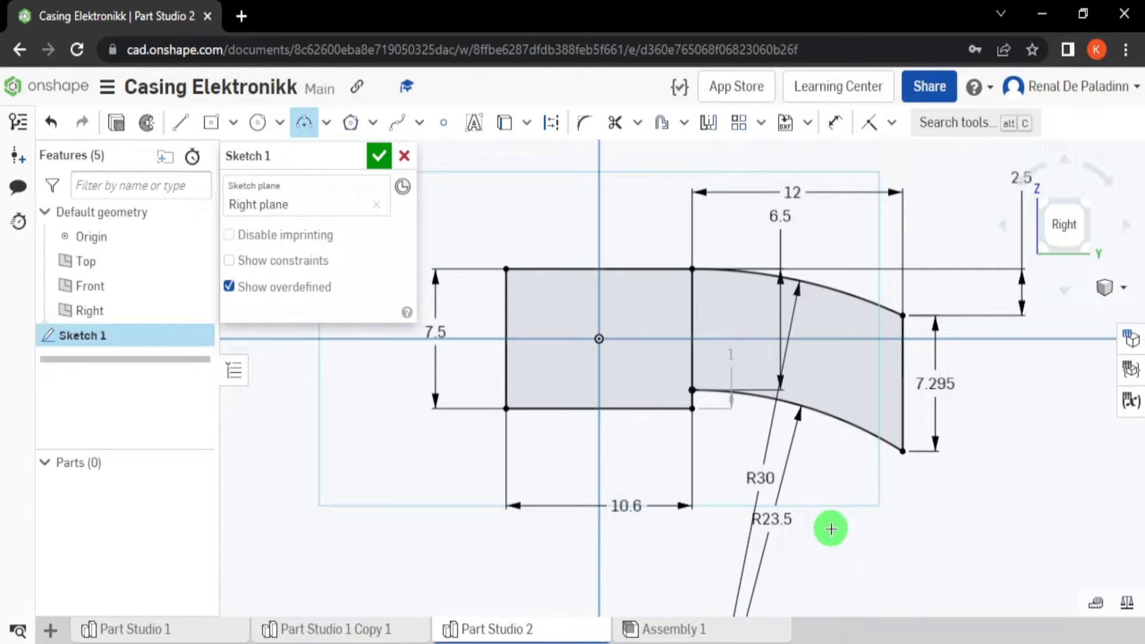
{"action": "left_click", "coordinate": [279, 123]}
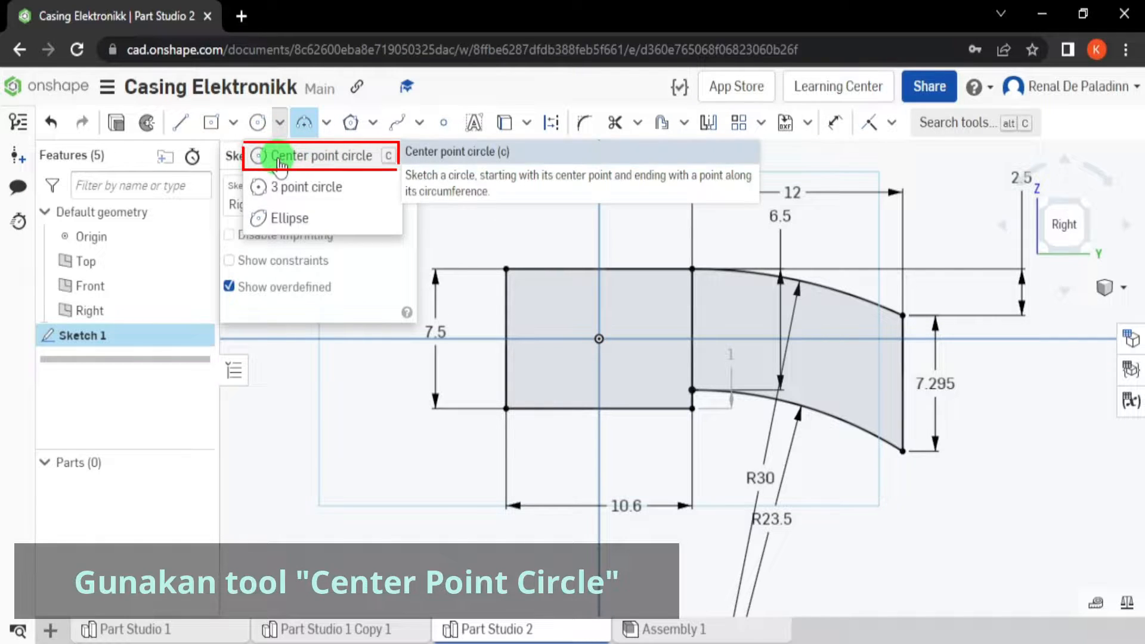
{"action": "left_click", "coordinate": [332, 160]}
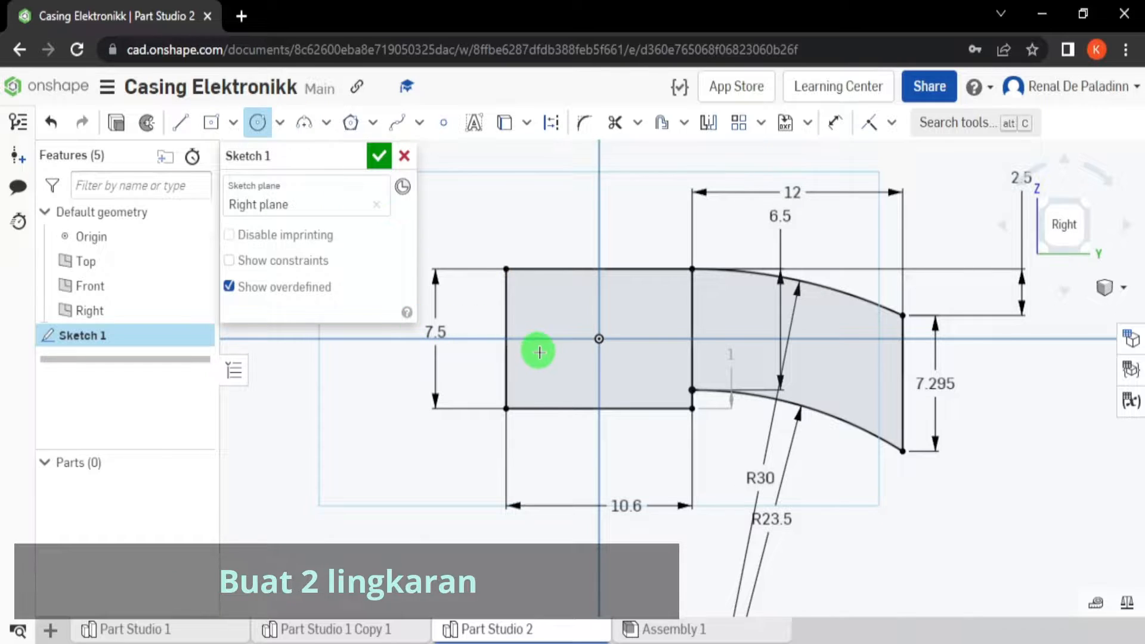
{"action": "scroll", "coordinate": [540, 354], "scroll_direction": "up", "scroll_amount": 2}
{"action": "left_click", "coordinate": [557, 364]}
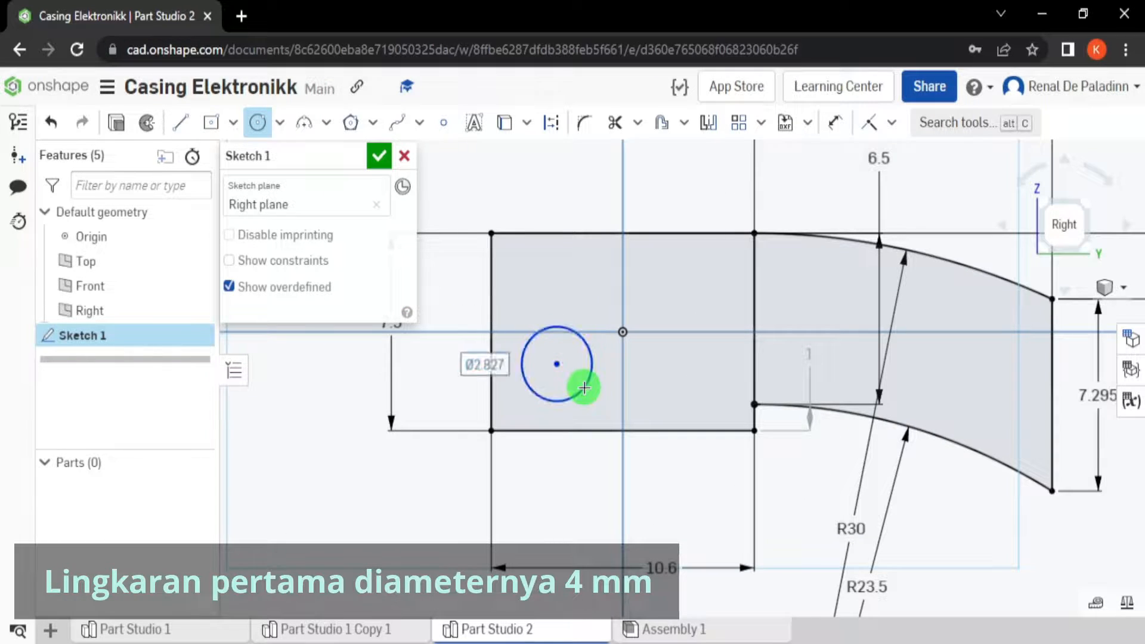
{"action": "left_click", "coordinate": [584, 388]}
{"action": "type", "text": "4"}
{"action": "key", "text": "Return"}
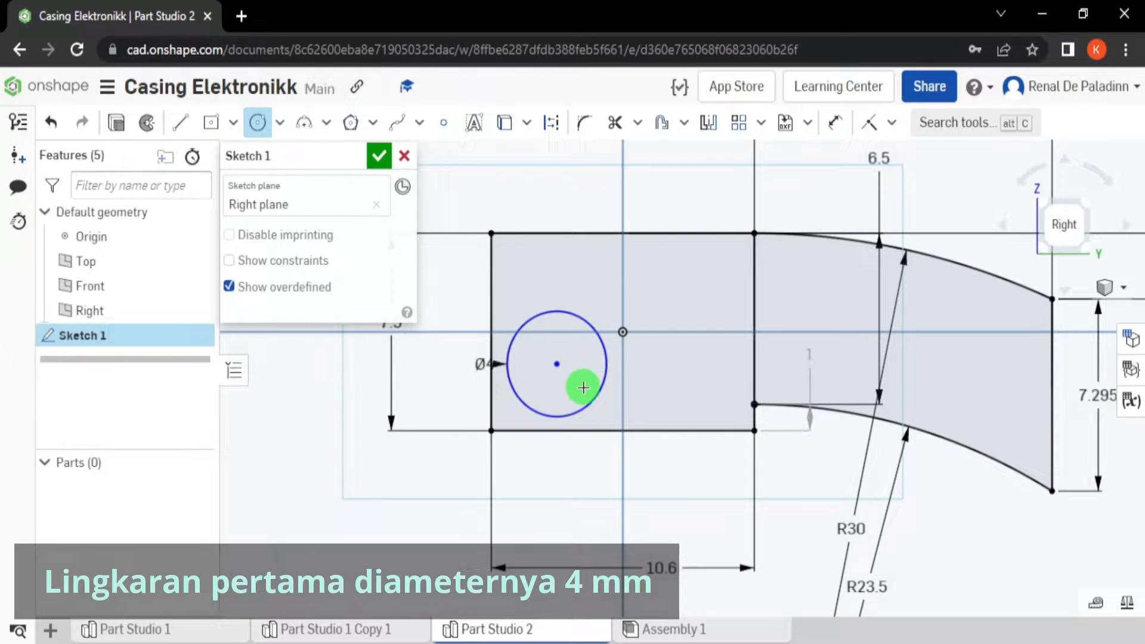
Step: Add a concentric circle of 3 mm diameter inside the 4 mm circle
{"action": "left_click", "coordinate": [557, 364]}
{"action": "left_click", "coordinate": [572, 376]}
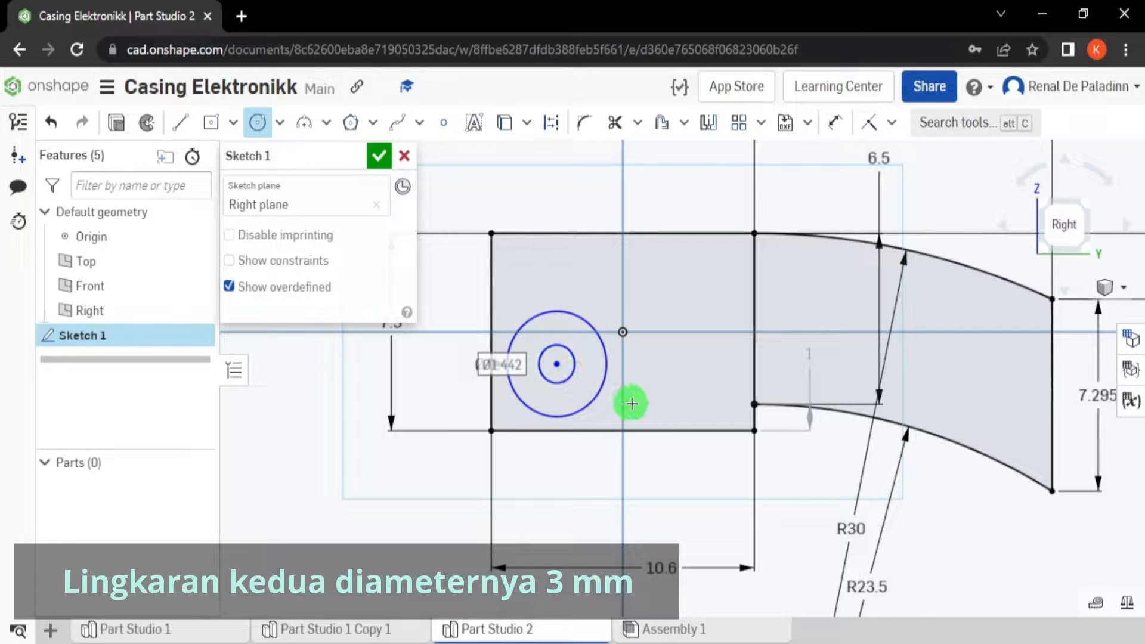
{"action": "type", "text": "3"}
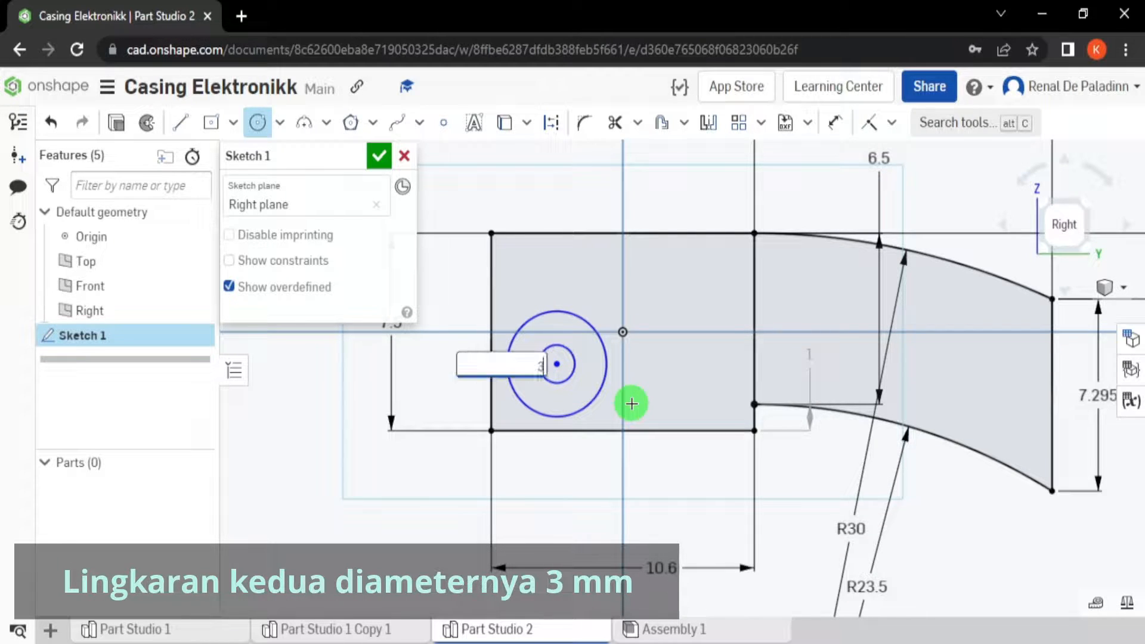
{"action": "key", "text": "Return"}
Step: Dimension the circles' shared center 3.5 mm below the rectangle's top edge
{"action": "scroll", "coordinate": [579, 387], "scroll_direction": "up", "scroll_amount": 2}
{"action": "scroll", "coordinate": [580, 389], "scroll_direction": "up", "scroll_amount": 1}
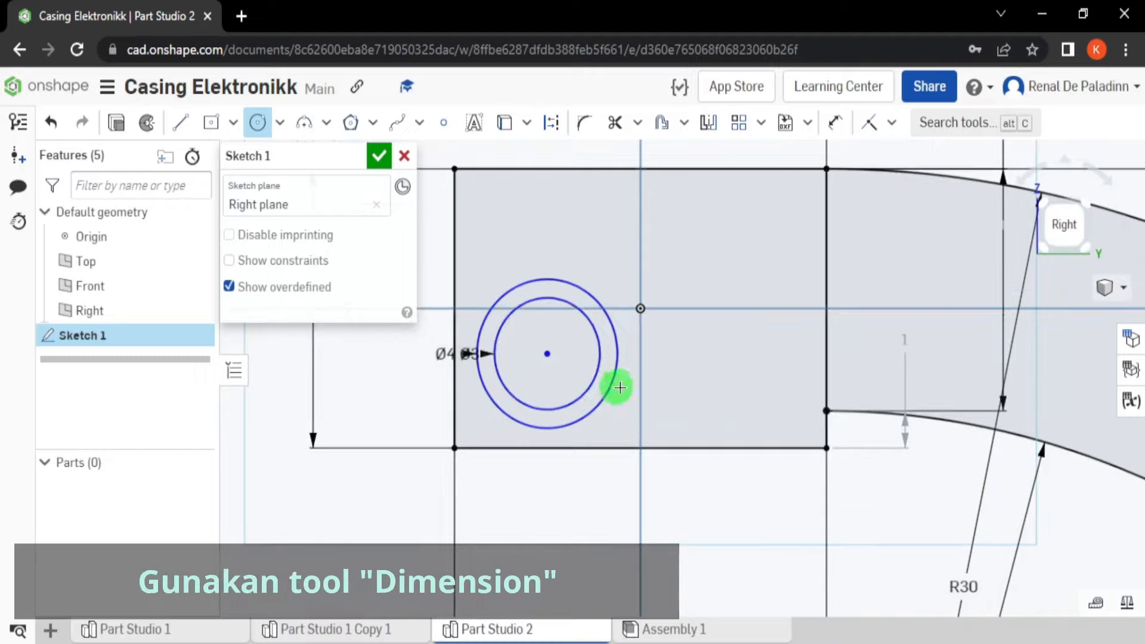
{"action": "left_click", "coordinate": [847, 122]}
{"action": "left_click", "coordinate": [550, 353]}
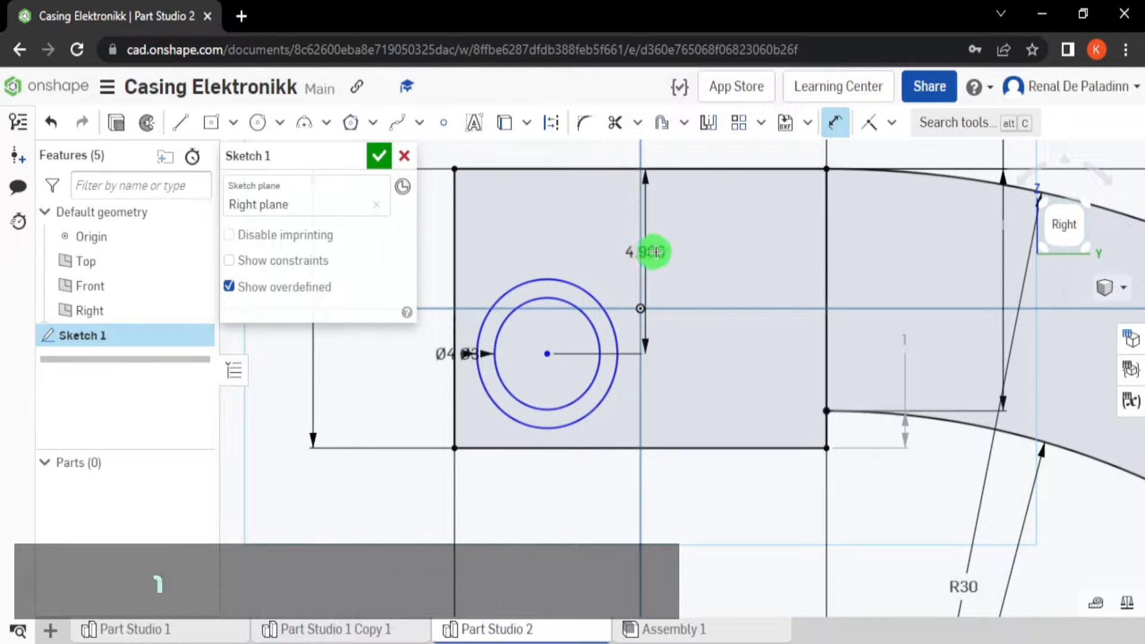
{"action": "left_click", "coordinate": [662, 253]}
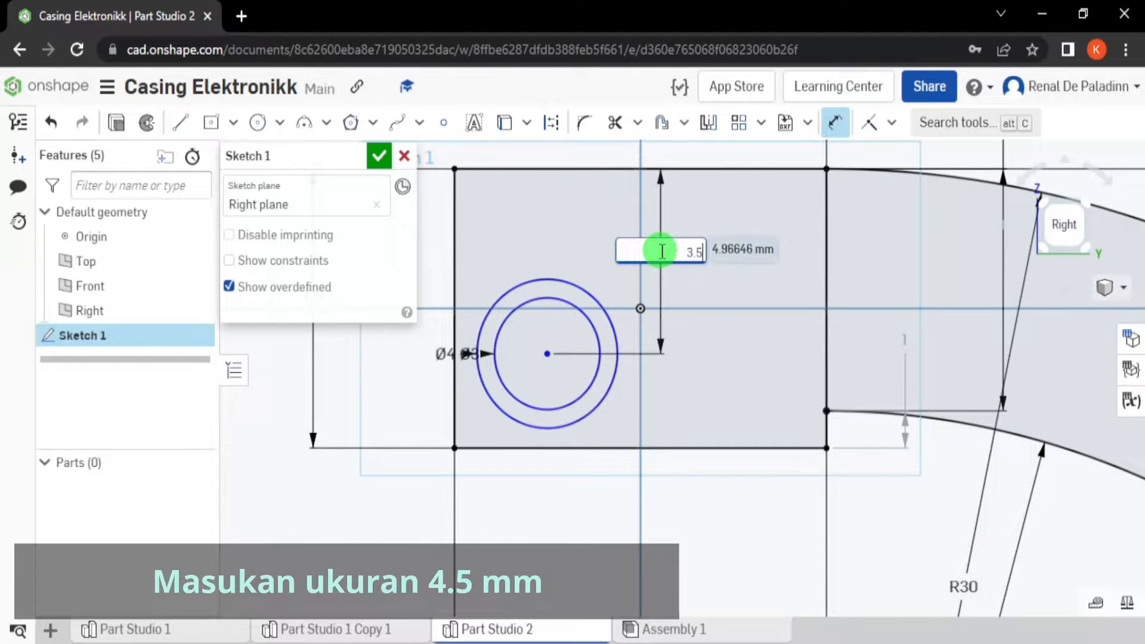
{"action": "type", "text": "3.5"}
{"action": "key", "text": "Return"}
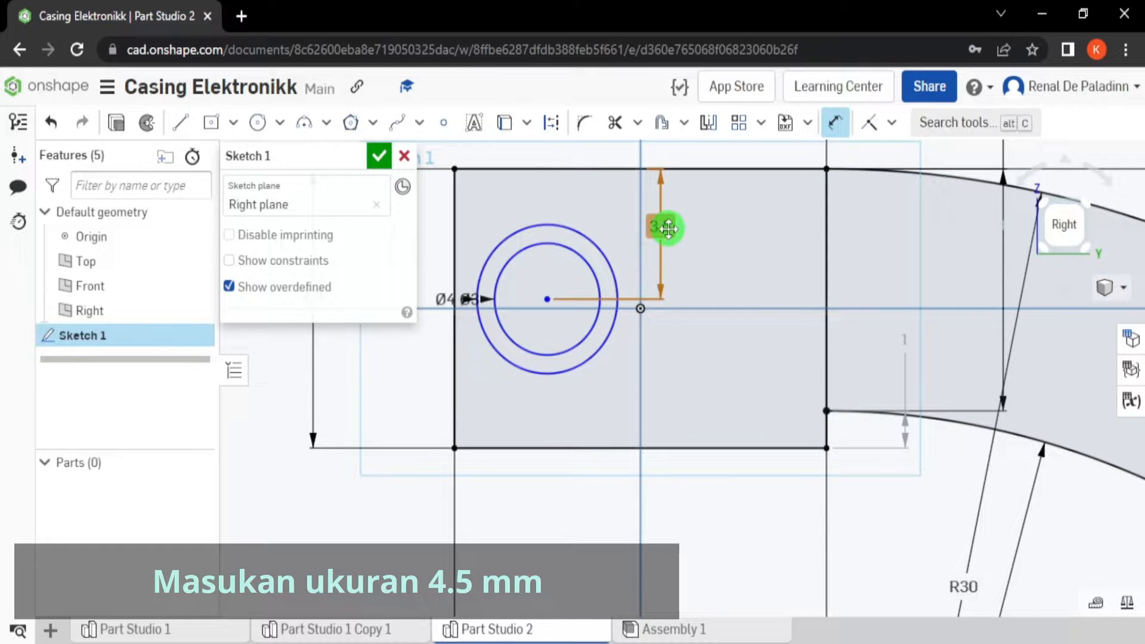
Step: Set the distance from the circles' shared center to the rectangle's top edge to 4.5 mm
{"action": "double_click", "coordinate": [668, 228]}
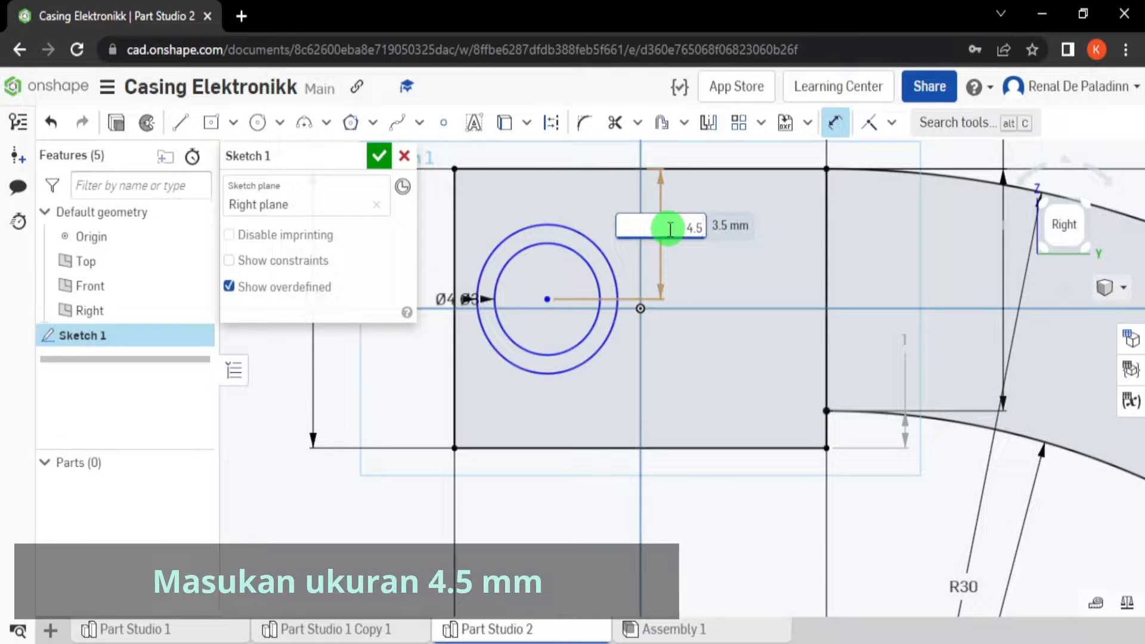
{"action": "type", "text": "4.5"}
{"action": "key", "text": "Return"}
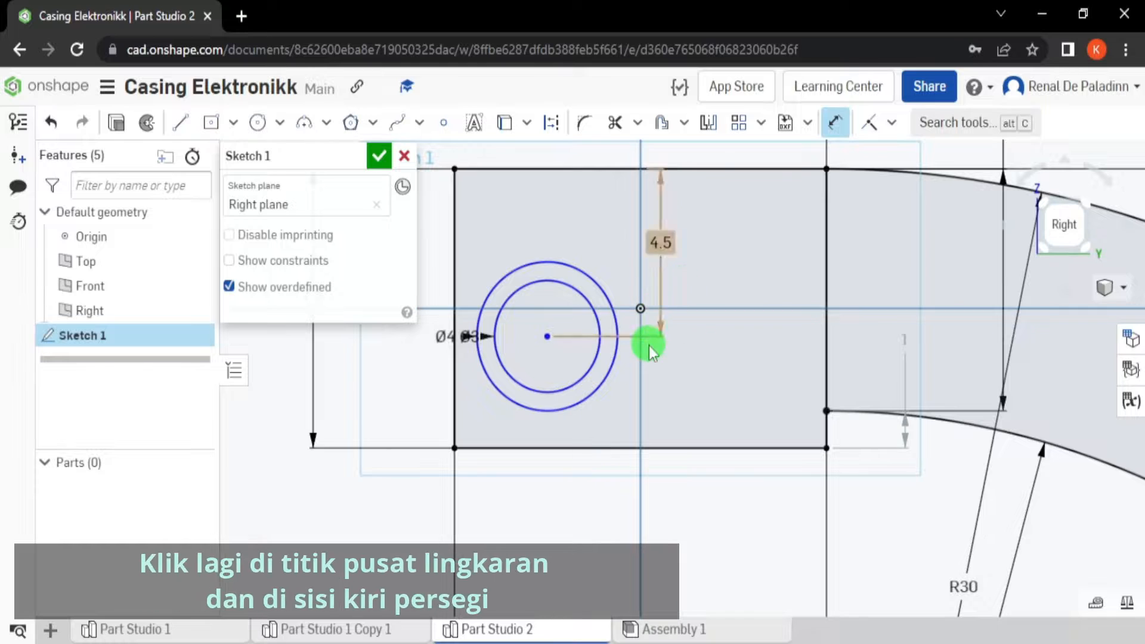
Step: Dimension the circles' shared center 4.5 mm from the rectangle's left edge
{"action": "middle_click_drag", "start_coordinate": [647, 340], "coordinate": [746, 384]}
{"action": "left_click", "coordinate": [622, 361]}
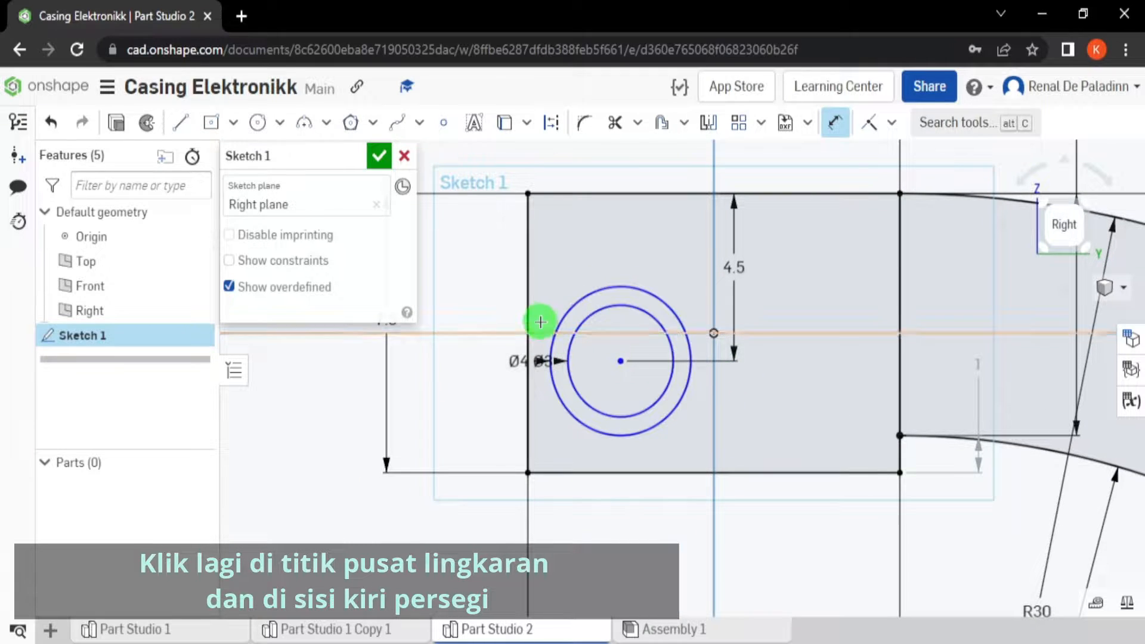
{"action": "left_click", "coordinate": [529, 315]}
{"action": "left_click", "coordinate": [574, 228]}
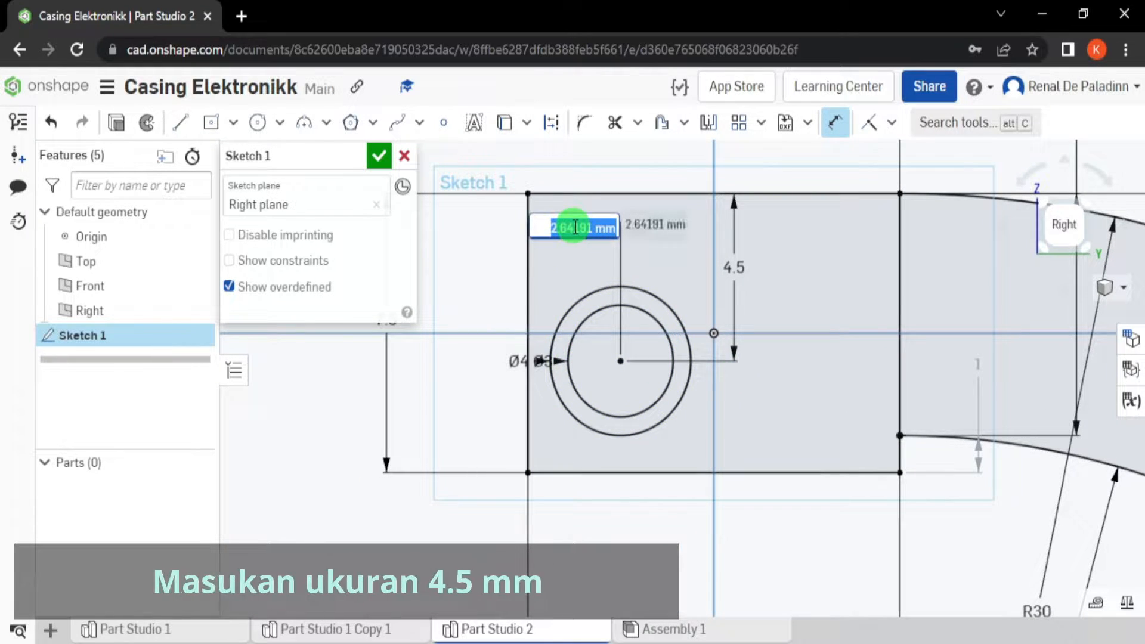
{"action": "type", "text": "4.5"}
{"action": "key", "text": "Return"}
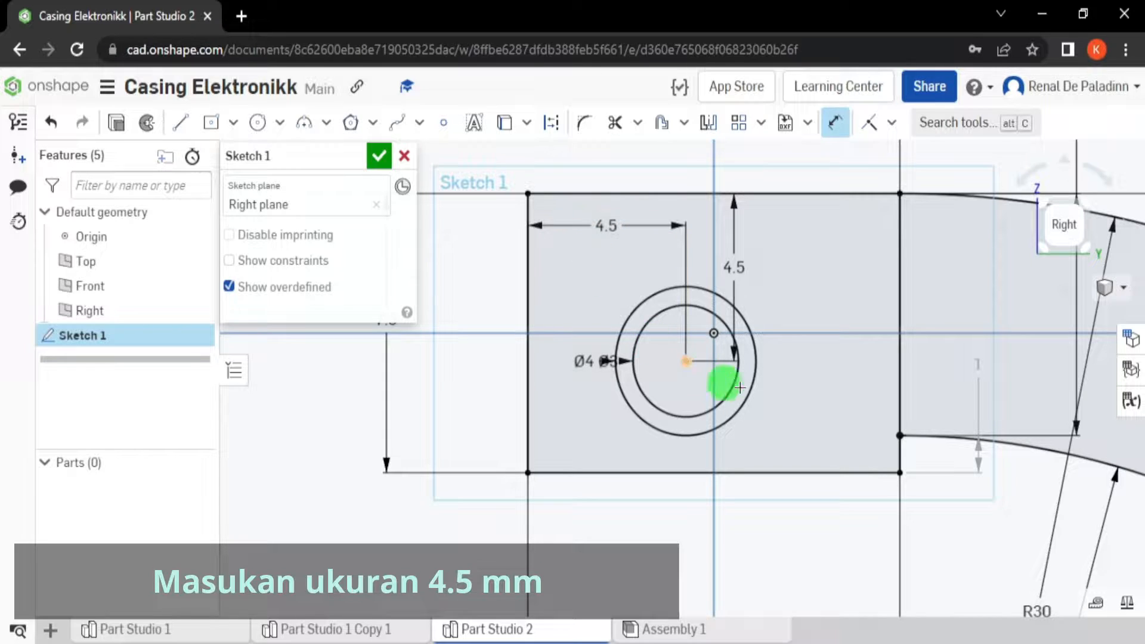
Step: Move the vertical 4.5 mm dimension farther right, clear of the circles
{"action": "scroll", "coordinate": [745, 385], "scroll_direction": "down", "scroll_amount": 3}
{"action": "scroll", "coordinate": [750, 382], "scroll_direction": "up", "scroll_amount": 1}
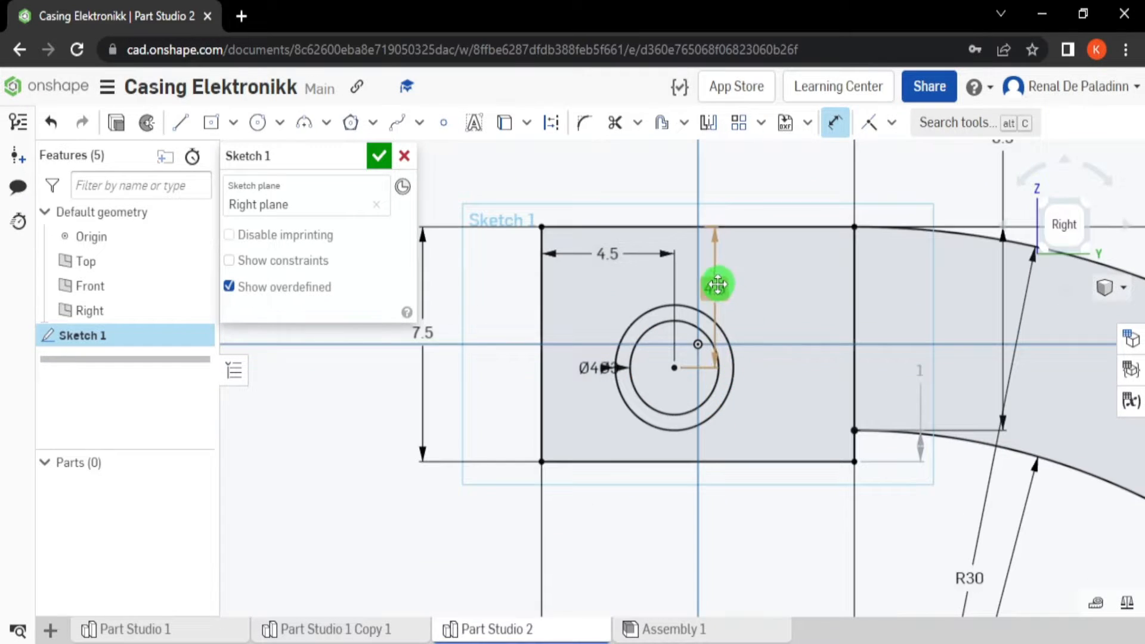
{"action": "left_click_drag", "start_coordinate": [718, 281], "coordinate": [762, 290]}
Step: Draw a vertical construction line from the circles' center down to the rectangle's bottom edge
{"action": "scroll", "coordinate": [809, 439], "scroll_direction": "up", "scroll_amount": 1}
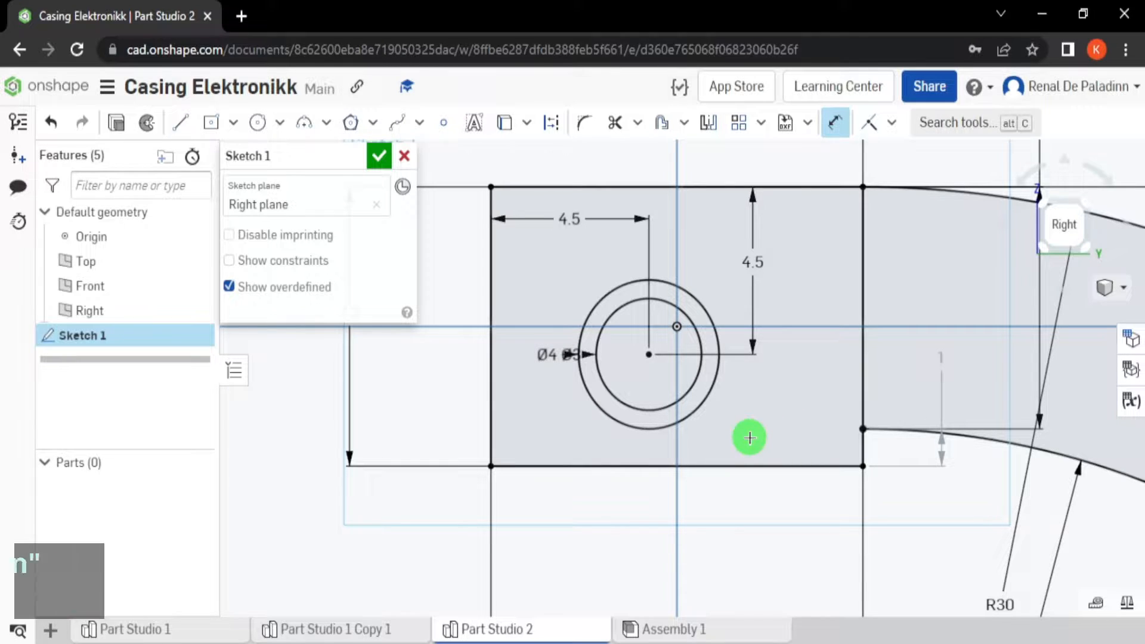
{"action": "left_click", "coordinate": [177, 127]}
{"action": "left_click", "coordinate": [557, 124]}
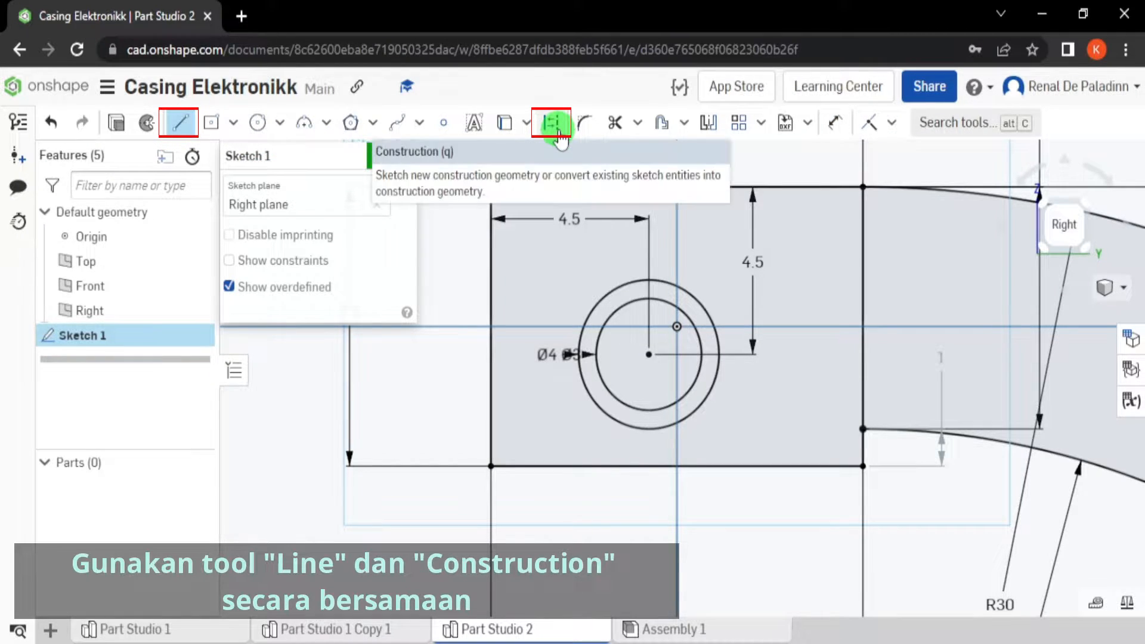
{"action": "left_click", "coordinate": [653, 343]}
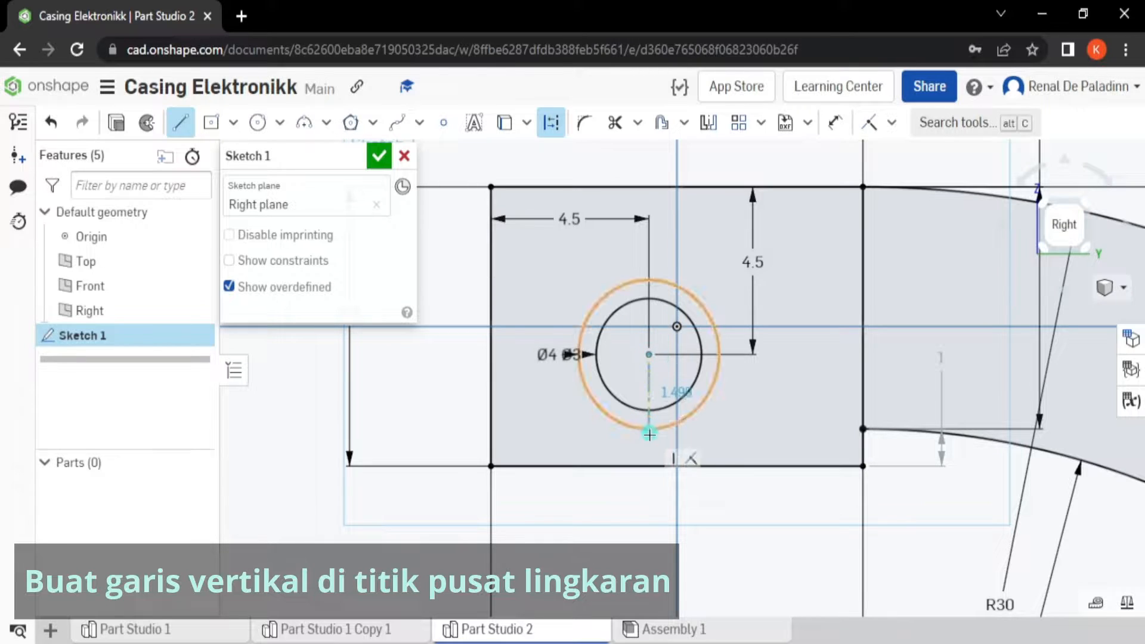
{"action": "left_click", "coordinate": [652, 467]}
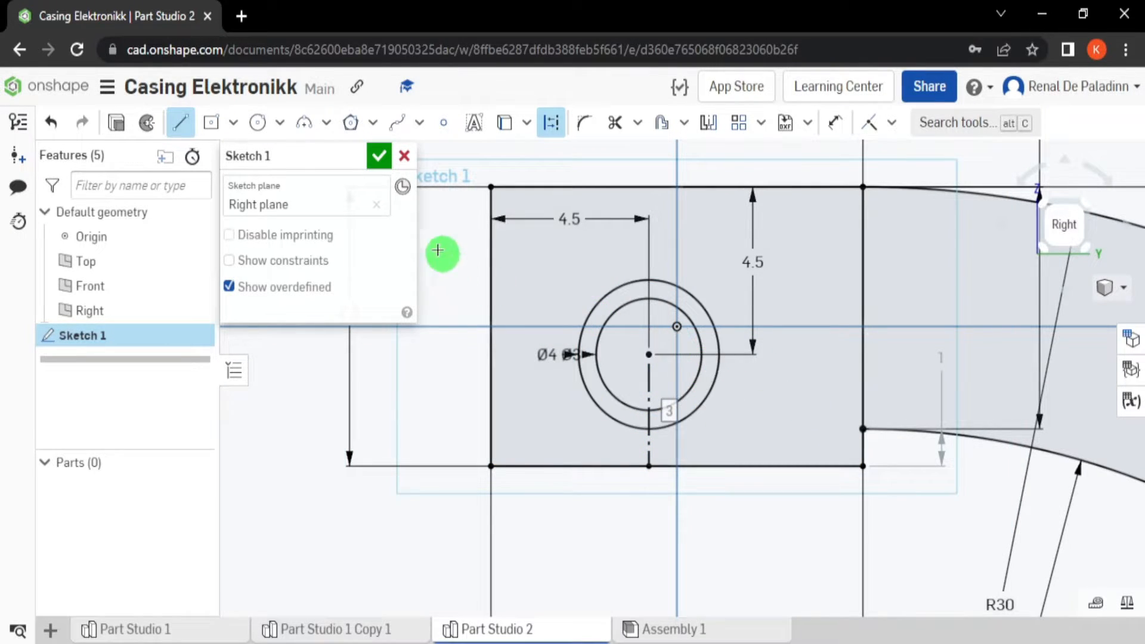
{"action": "key", "text": "Escape"}
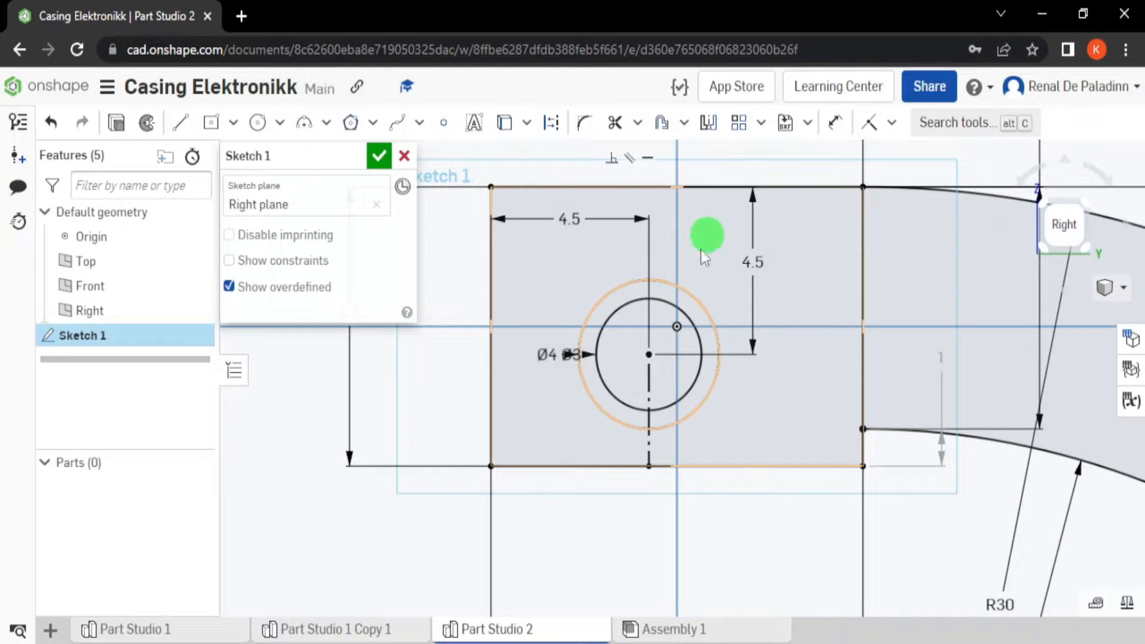
Step: Draw a solid vertical line about 1.05 mm long upward from the rectangle's bottom edge, just right of the construction line
{"action": "left_click", "coordinate": [182, 125]}
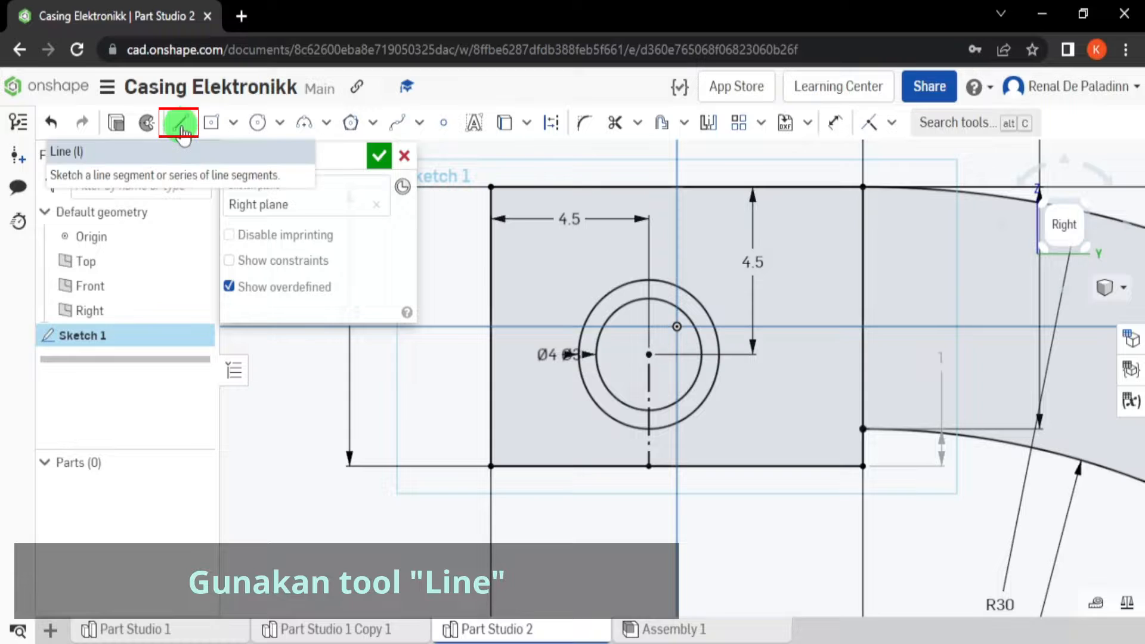
{"action": "scroll", "coordinate": [694, 468], "scroll_direction": "up", "scroll_amount": 2}
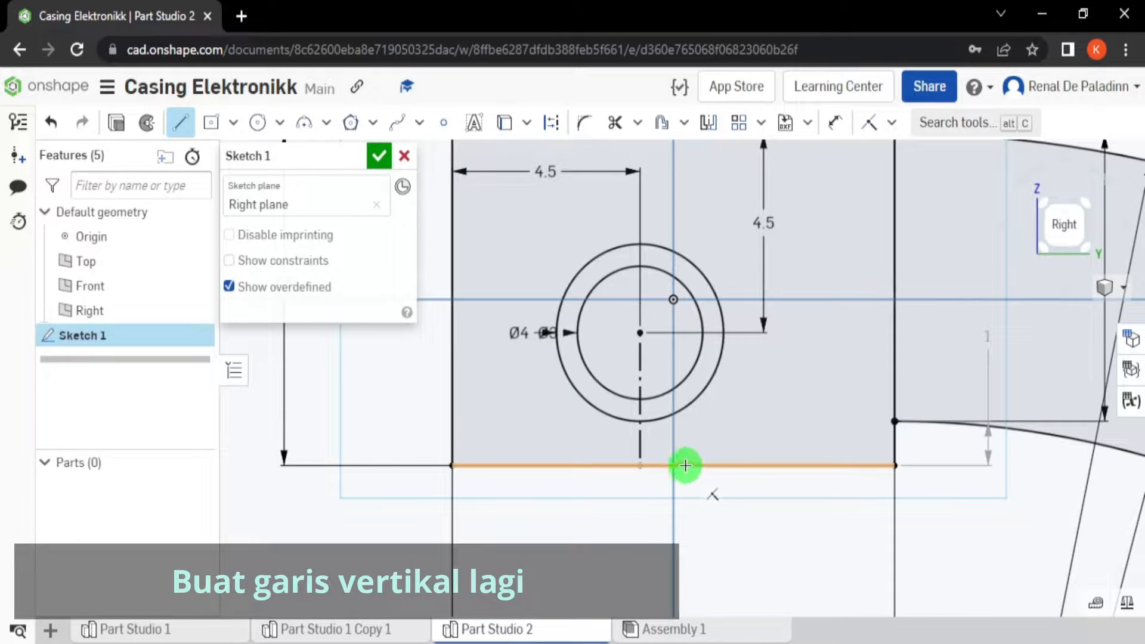
{"action": "left_click", "coordinate": [687, 464]}
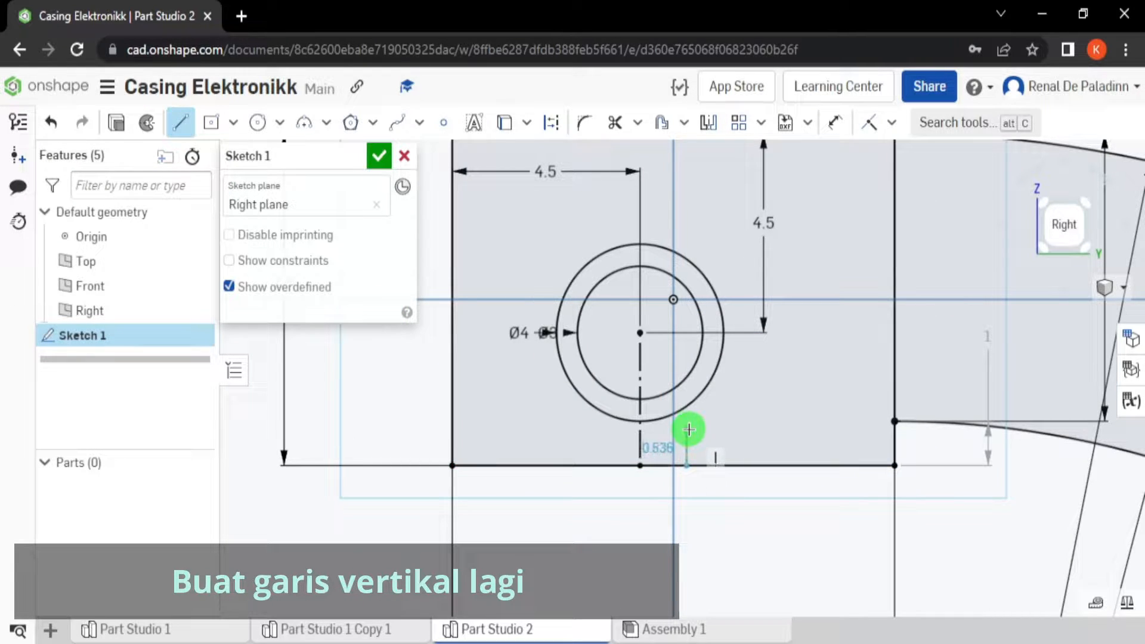
{"action": "left_click", "coordinate": [687, 421]}
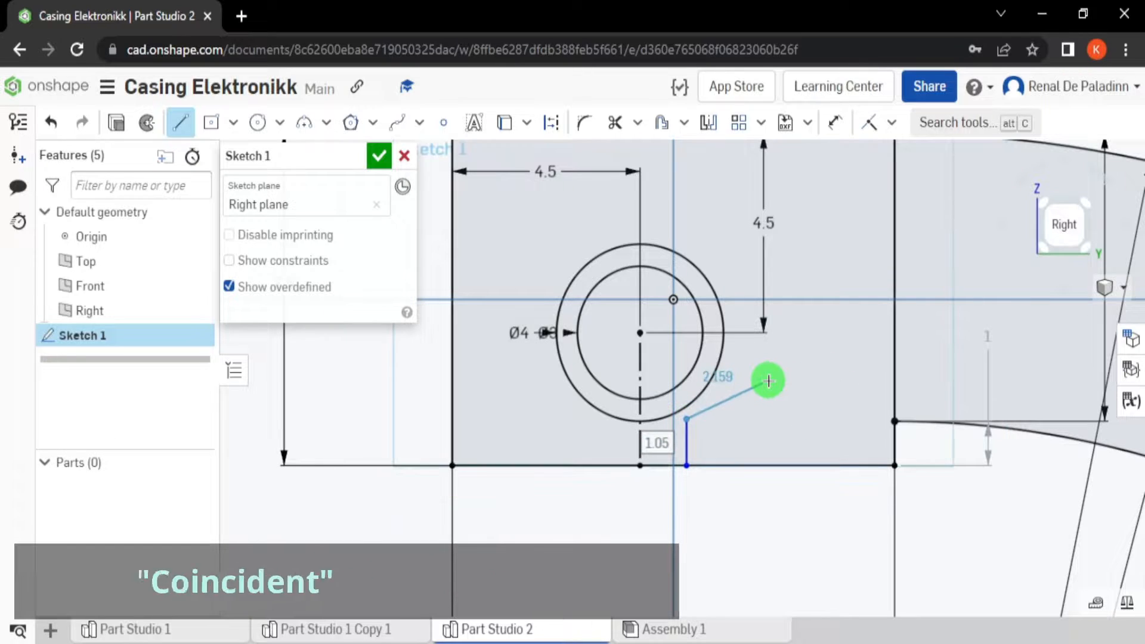
{"action": "key", "text": "Escape"}
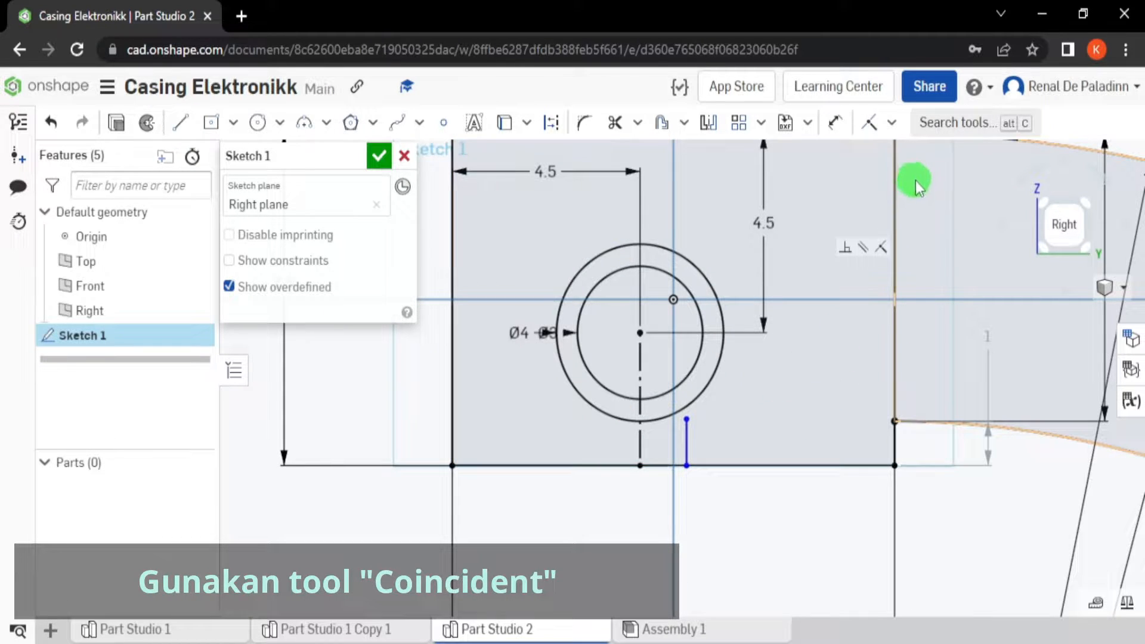
Step: Apply a Coincident constraint between the short vertical line's upper endpoint and the outer 4 mm circle
{"action": "left_click", "coordinate": [892, 122]}
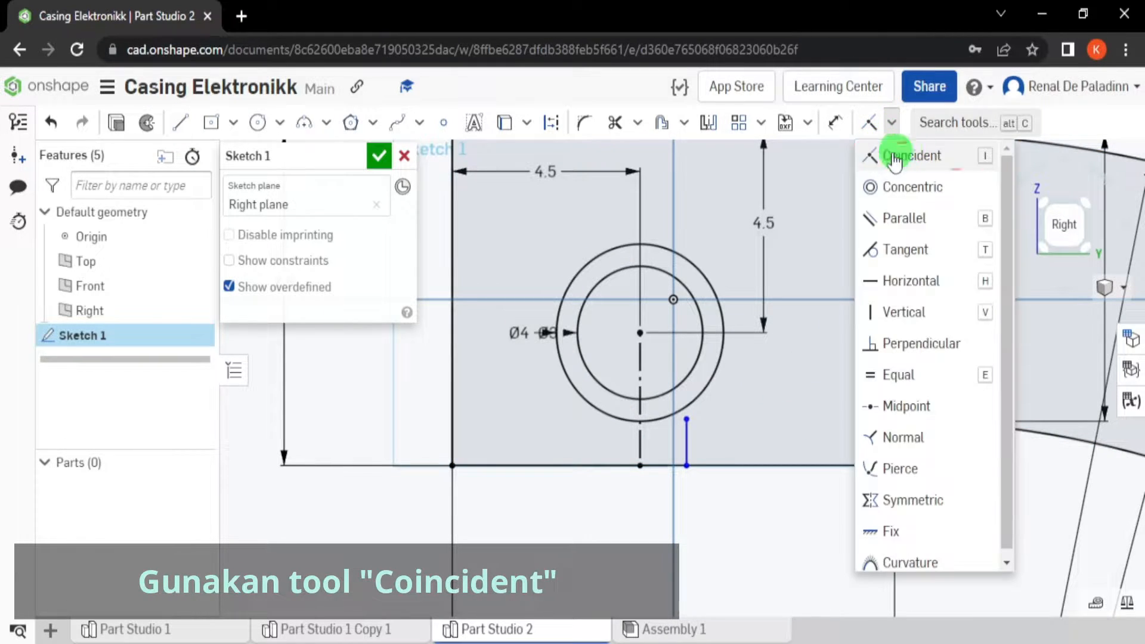
{"action": "left_click", "coordinate": [926, 159]}
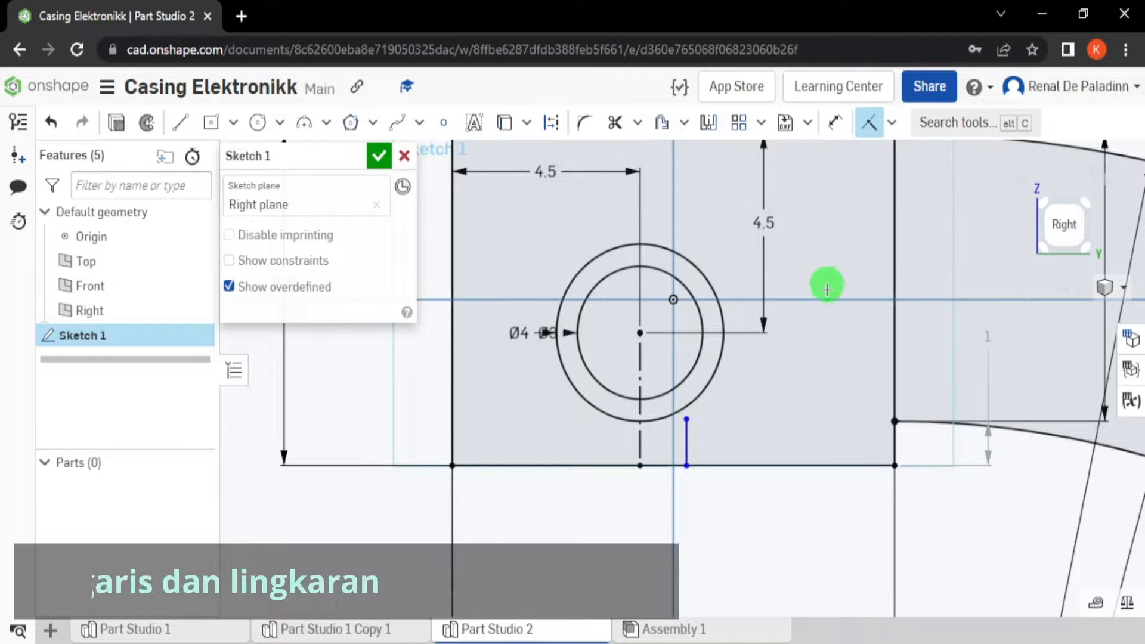
{"action": "left_click", "coordinate": [687, 419]}
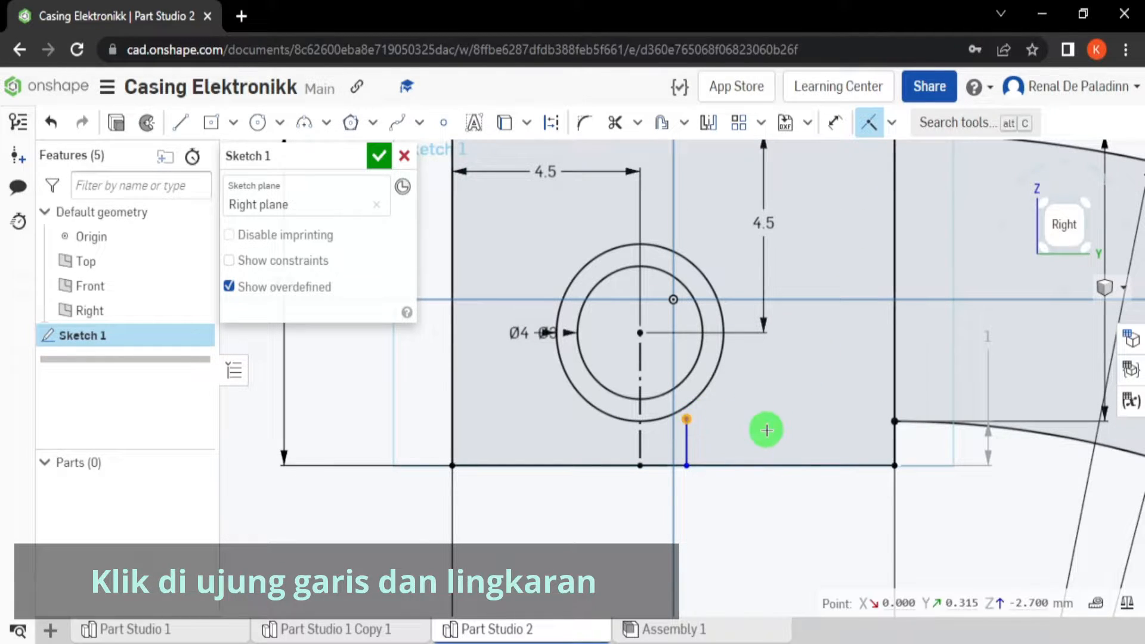
{"action": "left_click", "coordinate": [702, 394]}
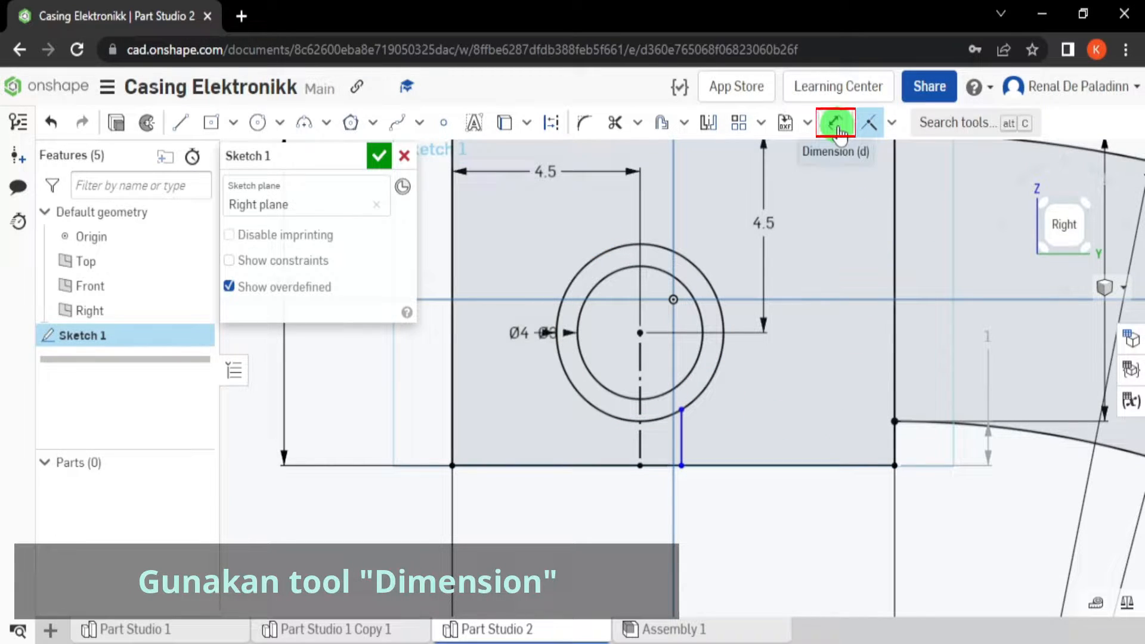
Step: Dimension the short vertical line 1.75 mm from the construction line
{"action": "left_click", "coordinate": [836, 125]}
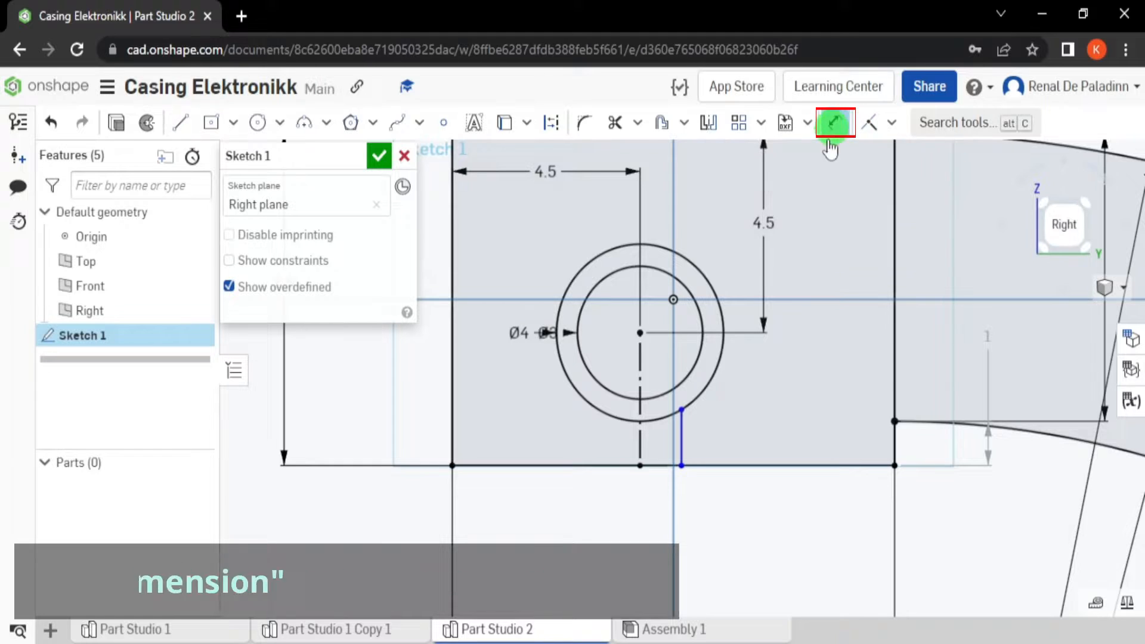
{"action": "left_click", "coordinate": [682, 440]}
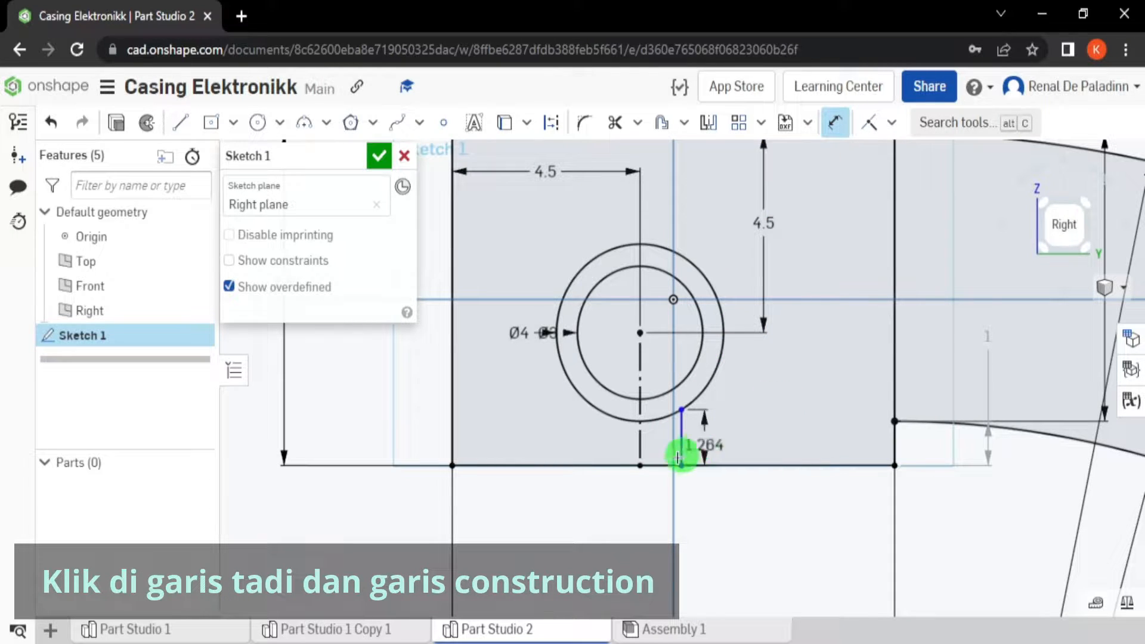
{"action": "left_click", "coordinate": [639, 452]}
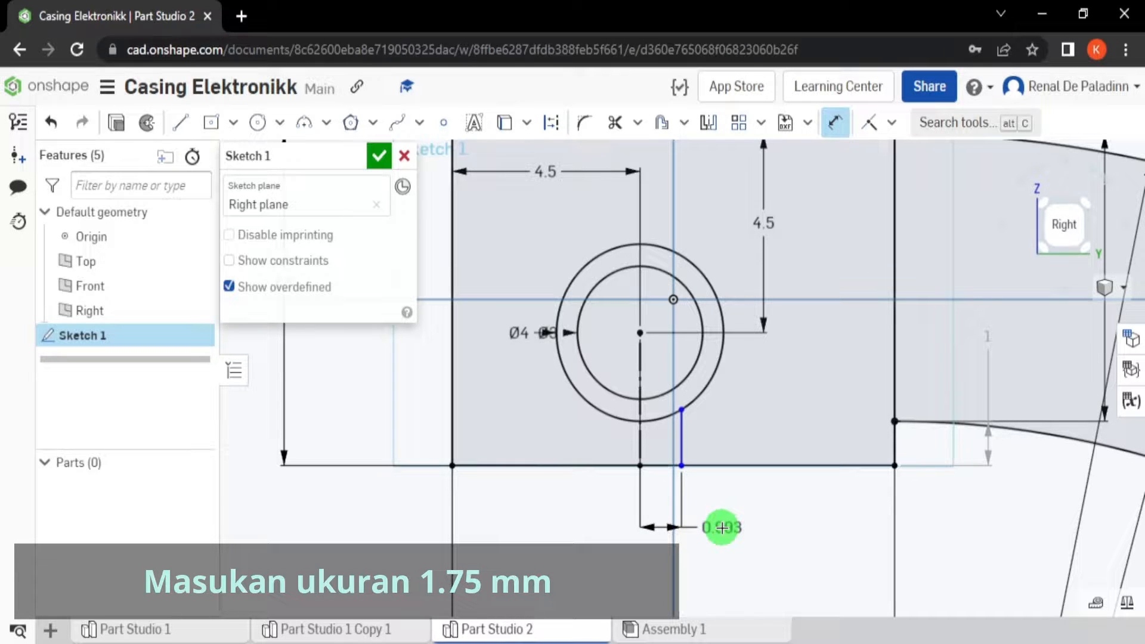
{"action": "left_click", "coordinate": [722, 527]}
{"action": "type", "text": "1"}
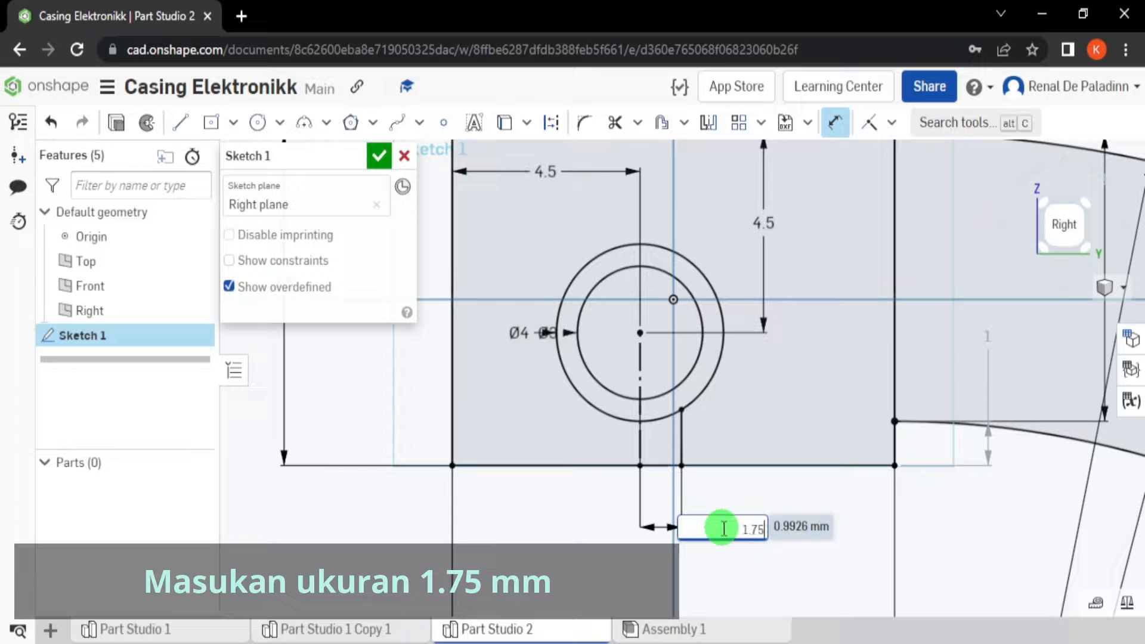
{"action": "type", "text": ".75"}
{"action": "key", "text": "Return"}
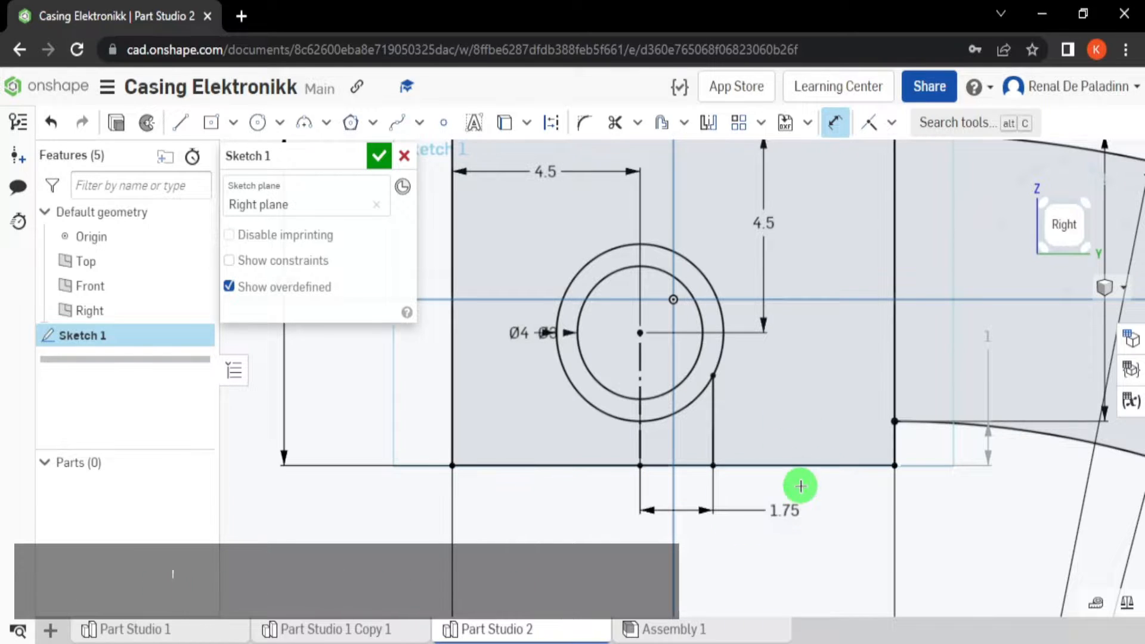
Step: Mirror the short vertical line about the construction line
{"action": "left_click", "coordinate": [710, 123]}
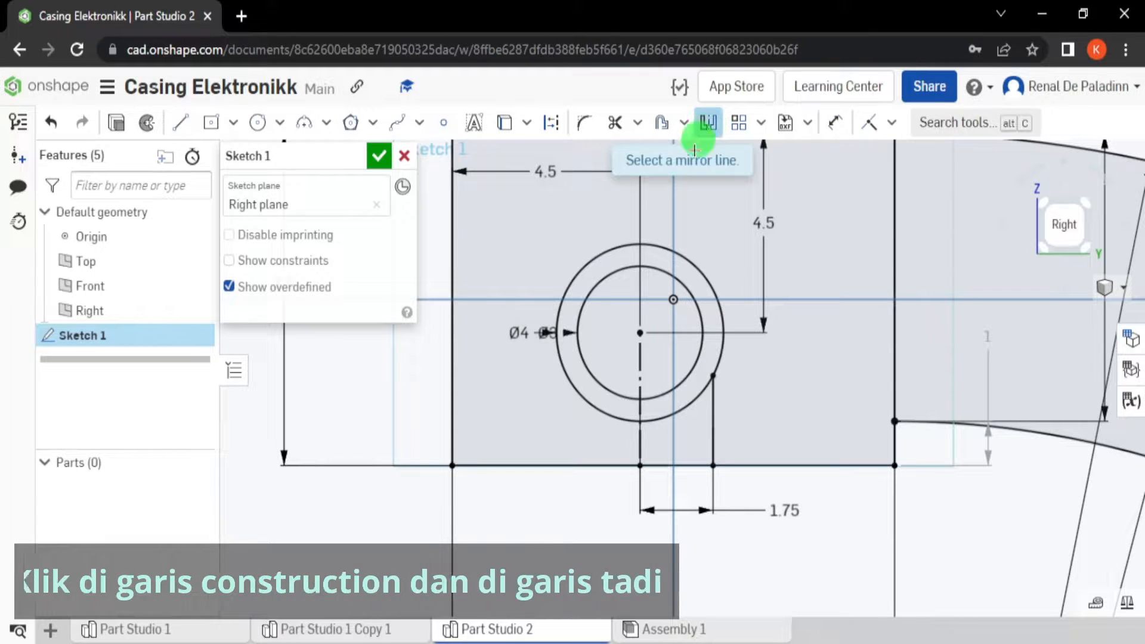
{"action": "left_click", "coordinate": [638, 444]}
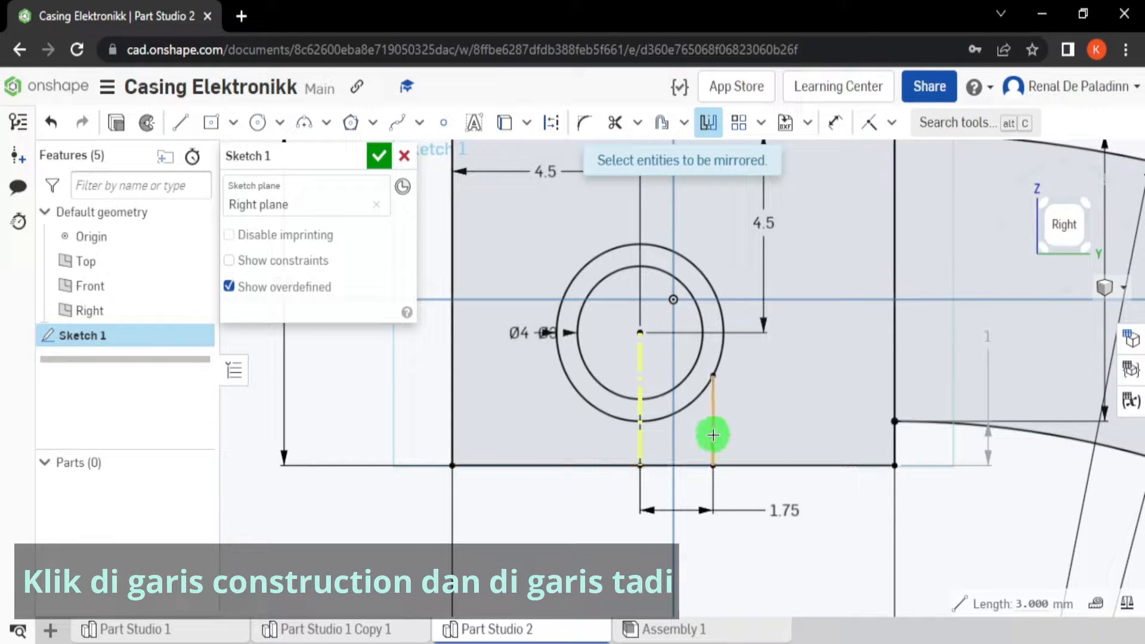
{"action": "left_click", "coordinate": [713, 454]}
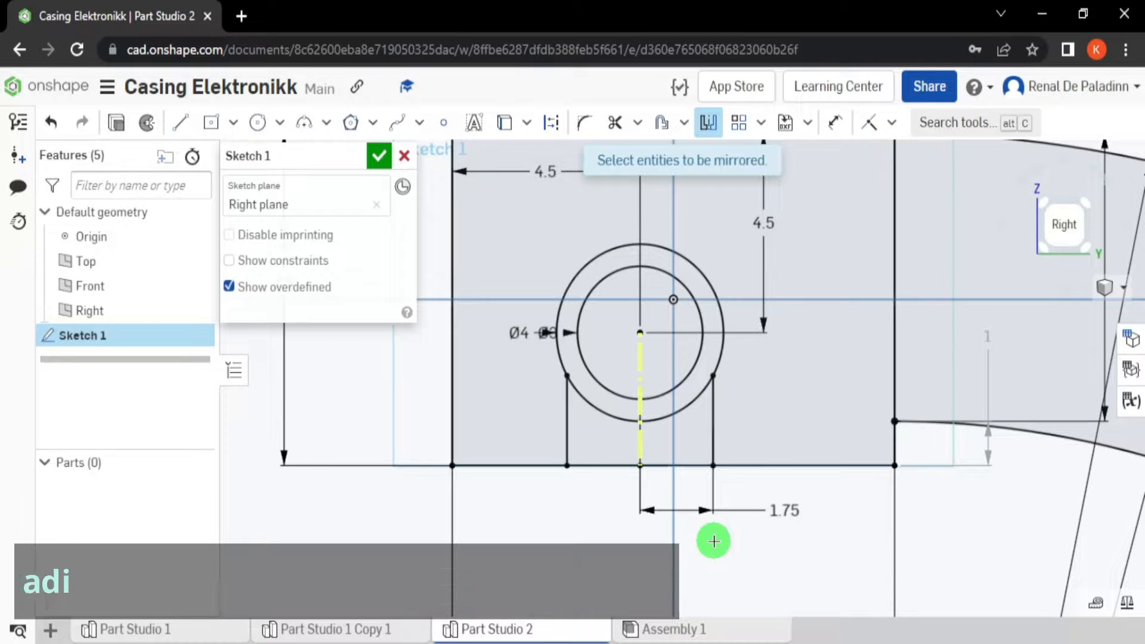
{"action": "key", "text": "Escape"}
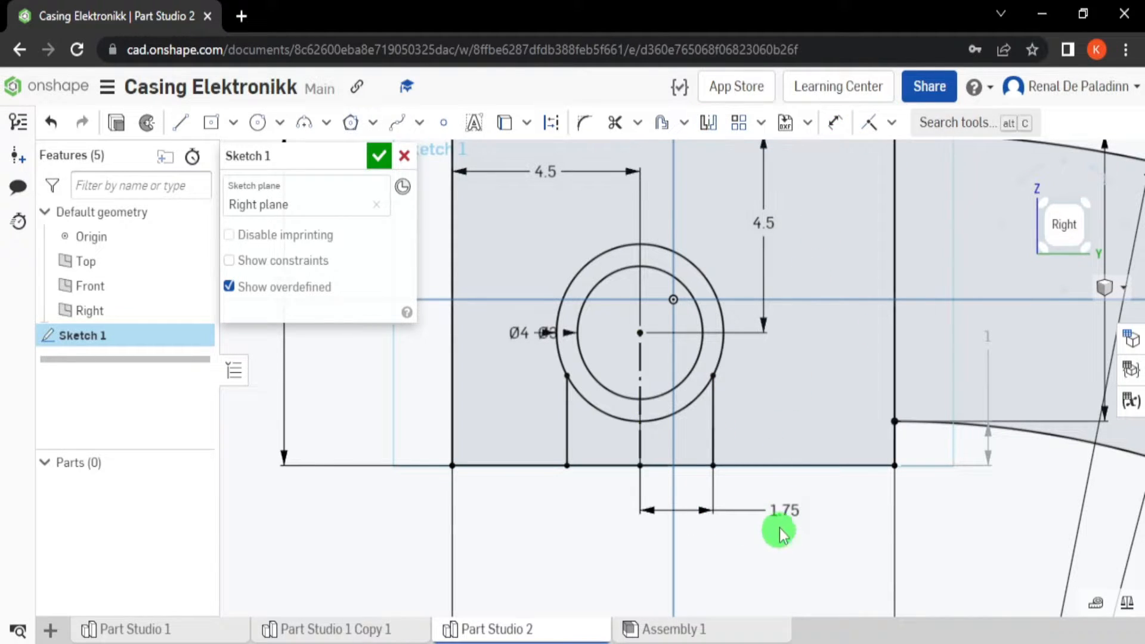
Step: Dimension the spacing between the two short vertical lines under the circles, placing it below the 1.75 mm dimension
{"action": "scroll", "coordinate": [777, 524], "scroll_direction": "down", "scroll_amount": 3}
{"action": "middle_click_drag", "start_coordinate": [777, 520], "coordinate": [740, 465]}
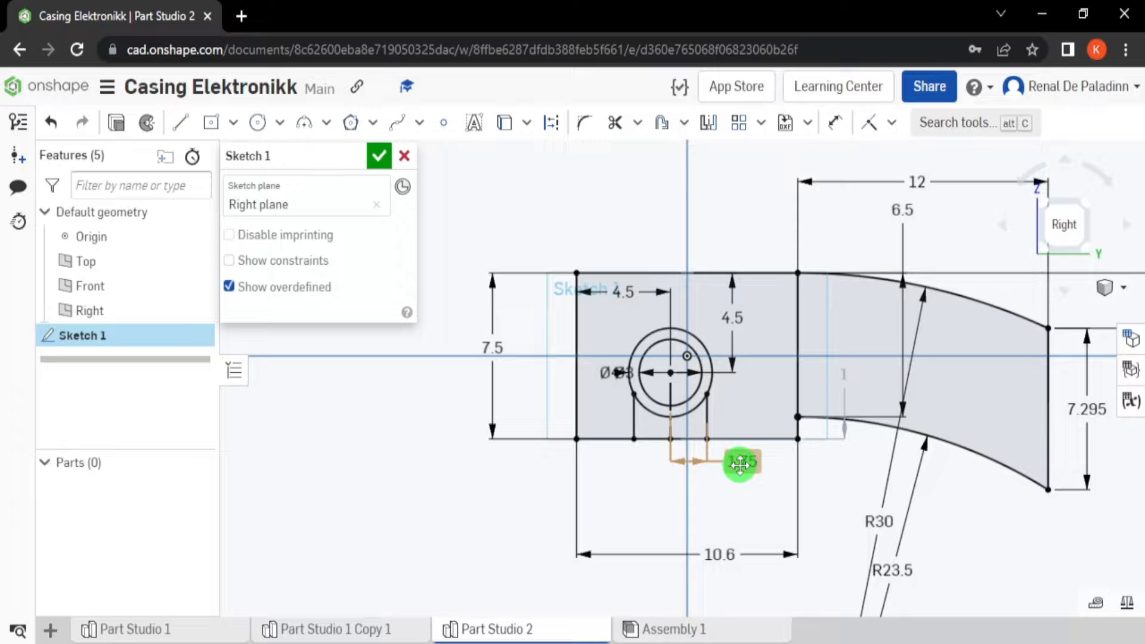
{"action": "scroll", "coordinate": [925, 513], "scroll_direction": "down", "scroll_amount": 2}
{"action": "middle_click_drag", "start_coordinate": [925, 511], "coordinate": [894, 464]}
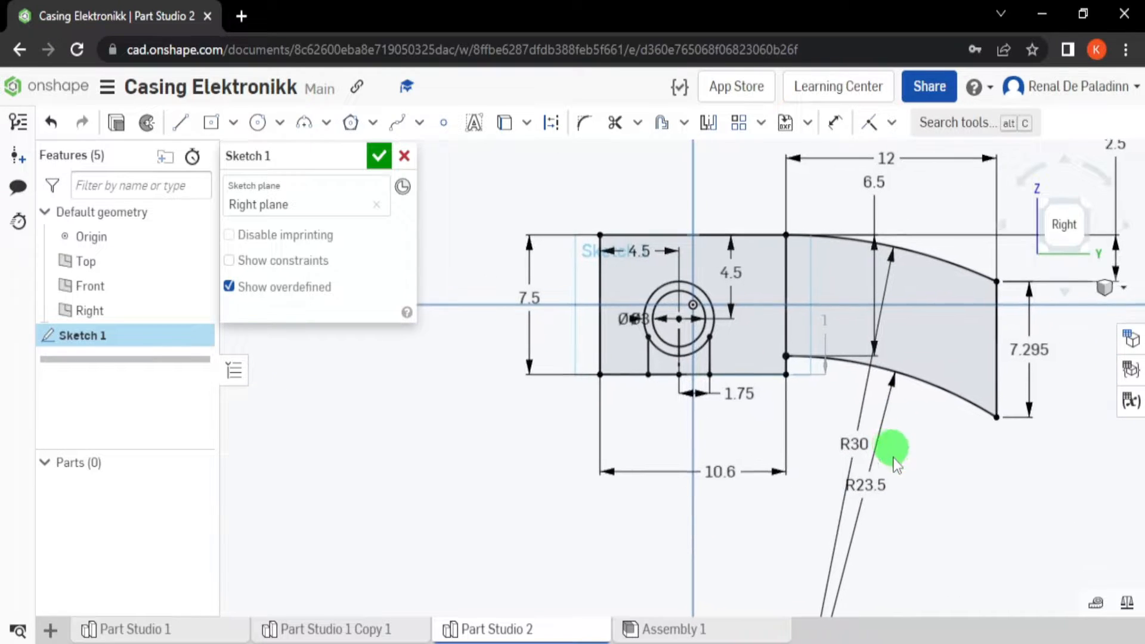
{"action": "left_click", "coordinate": [835, 122]}
{"action": "scroll", "coordinate": [669, 406], "scroll_direction": "up", "scroll_amount": 3}
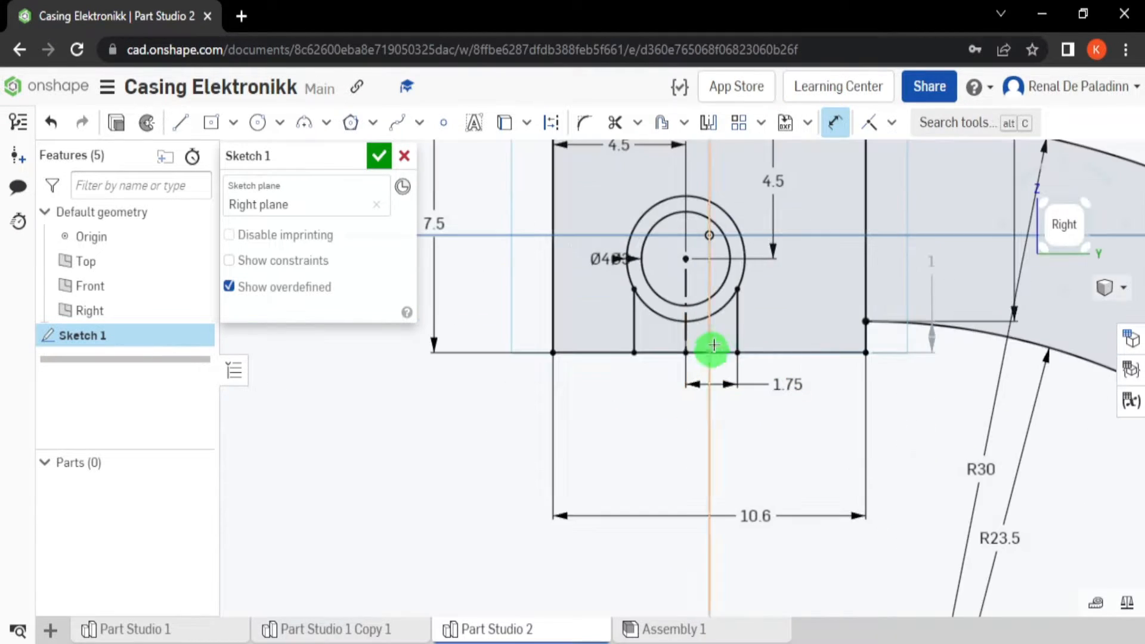
{"action": "left_click", "coordinate": [737, 328]}
{"action": "left_click", "coordinate": [635, 332]}
{"action": "left_click", "coordinate": [679, 424]}
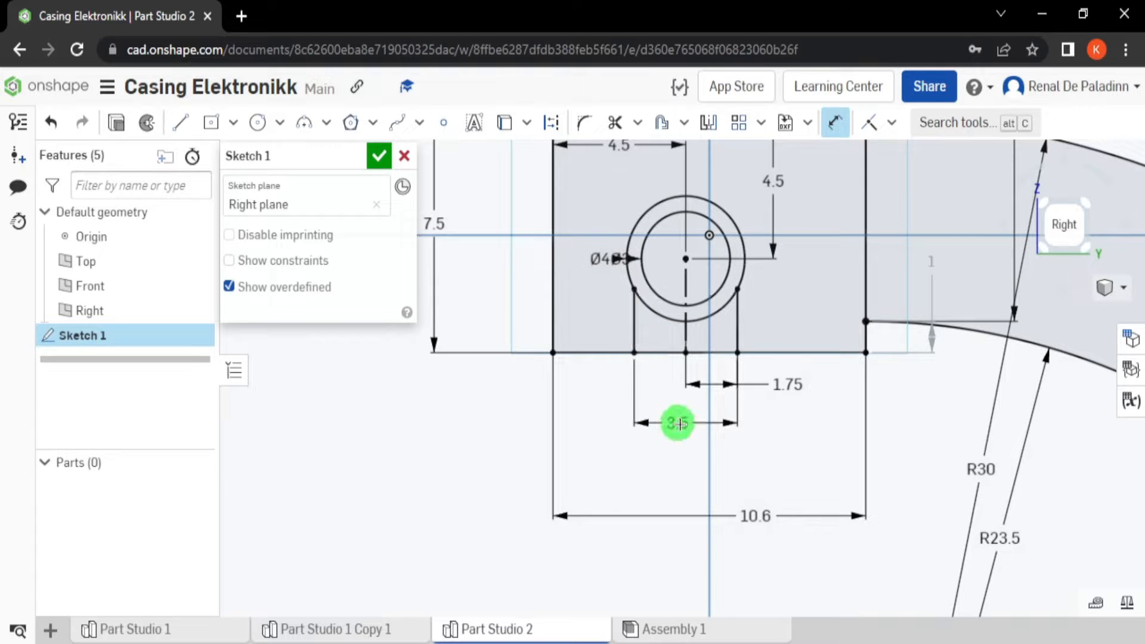
{"action": "scroll", "coordinate": [803, 519], "scroll_direction": "down", "scroll_amount": 5}
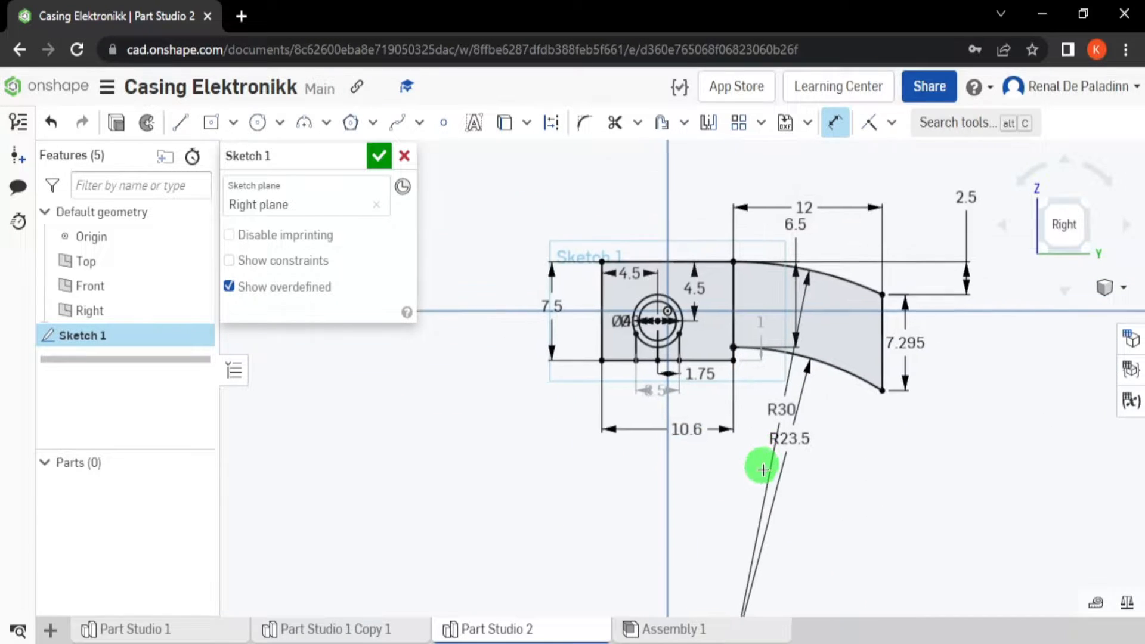
{"action": "middle_click_drag", "start_coordinate": [763, 469], "coordinate": [789, 468]}
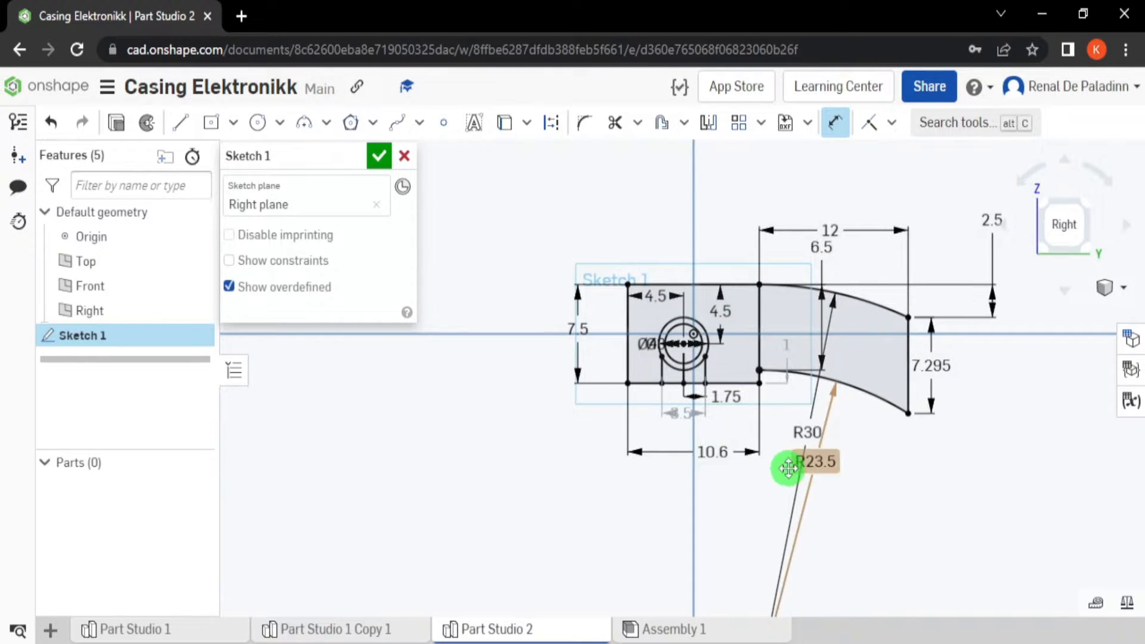
Step: Finish the sketch and extrude its rectangular body and curved arm regions, leaving out the circular slot, as a new 3 mm deep solid
{"action": "scroll", "coordinate": [740, 331], "scroll_direction": "up", "scroll_amount": 2}
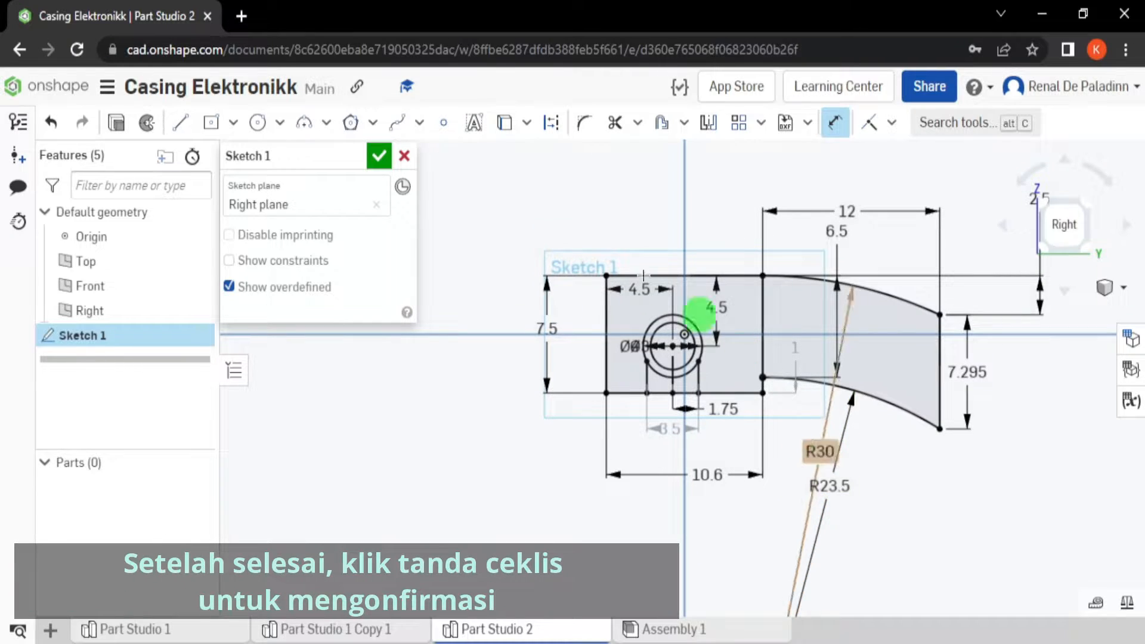
{"action": "left_click", "coordinate": [378, 156]}
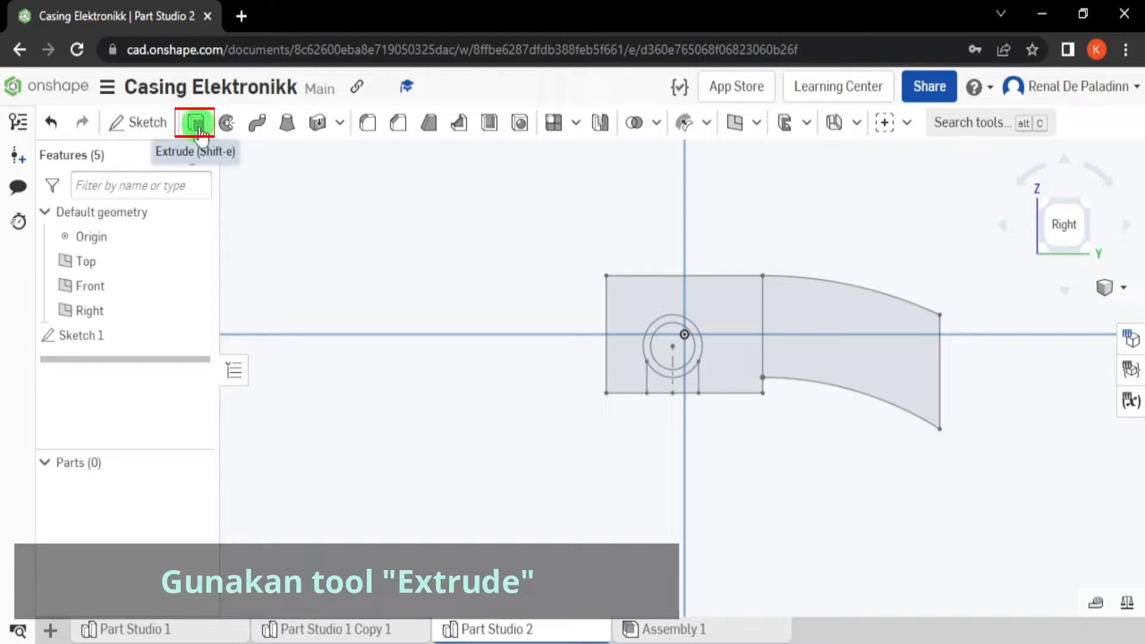
{"action": "left_click", "coordinate": [198, 124]}
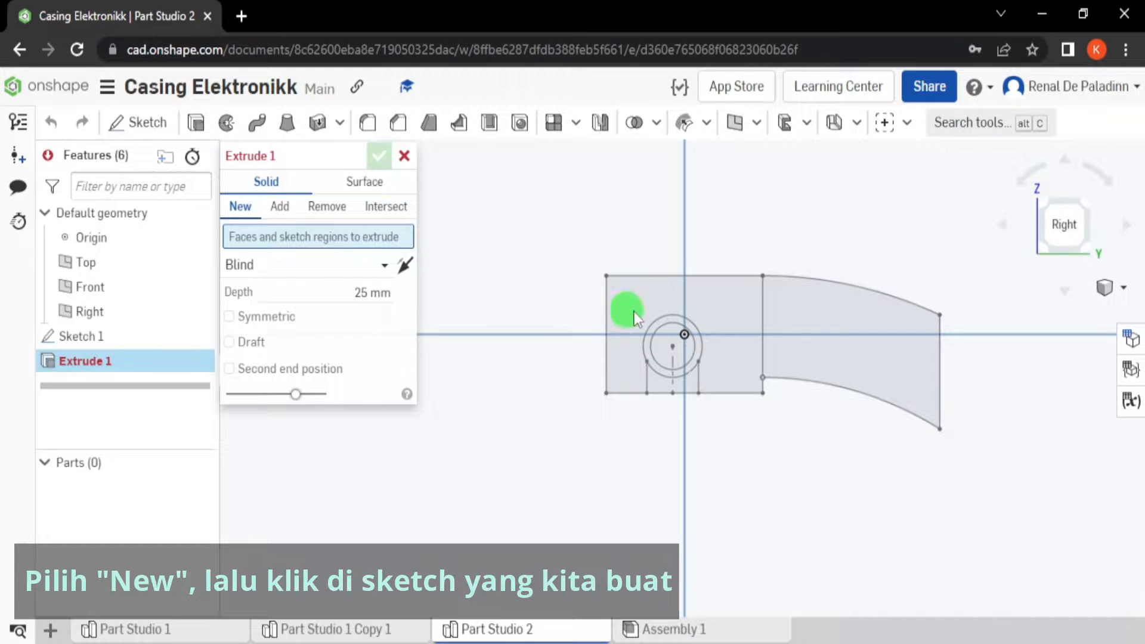
{"action": "left_click", "coordinate": [670, 300]}
{"action": "left_click", "coordinate": [865, 357]}
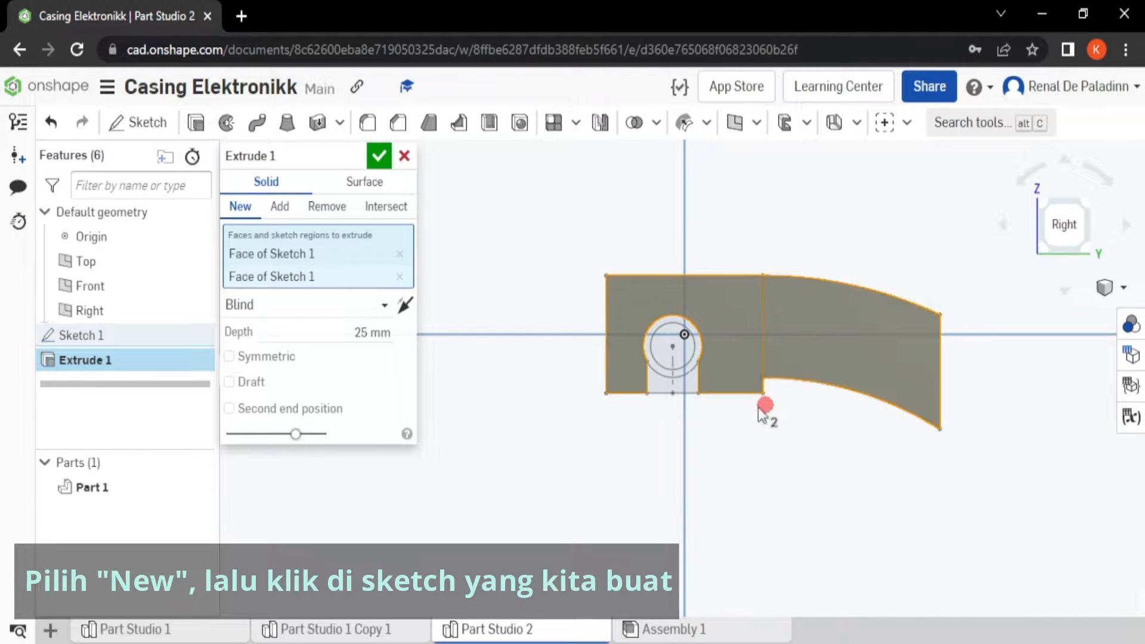
{"action": "key", "text": "shift+7"}
{"action": "left_click", "coordinate": [382, 333]}
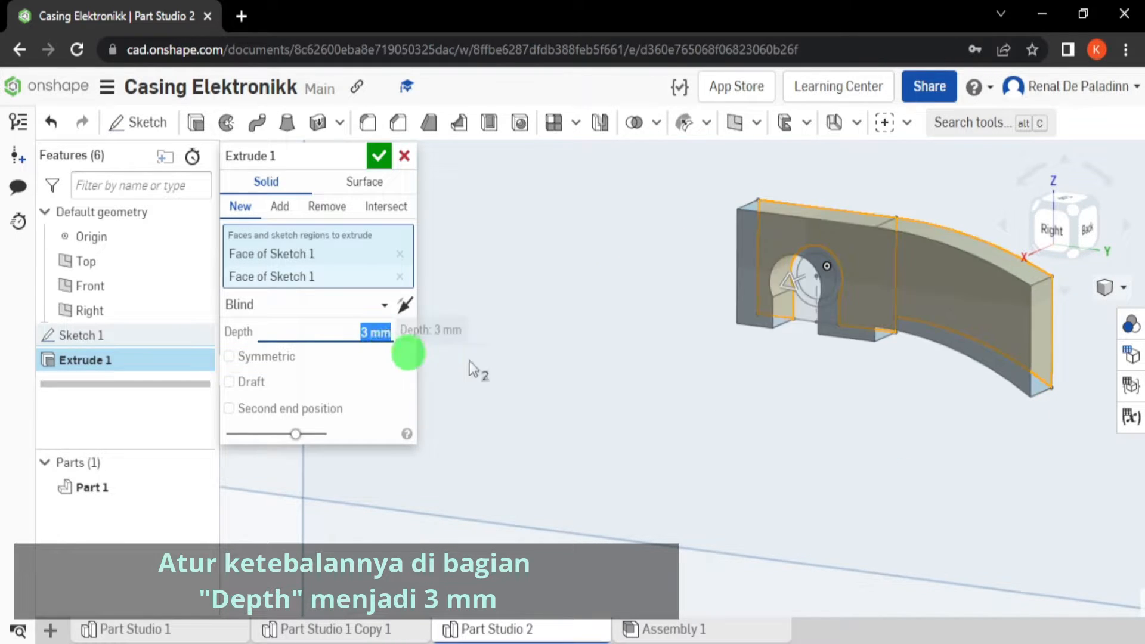
{"action": "left_click", "coordinate": [378, 157]}
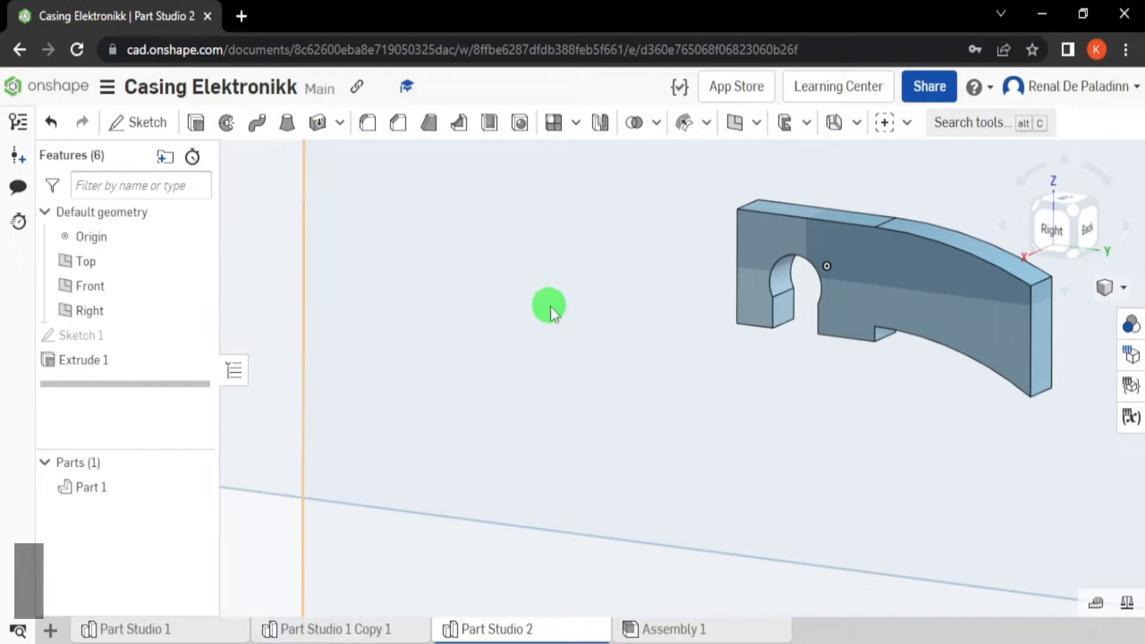
Step: Chamfer the upper outer corner edge of the block, opposite the curved arm, with an equal distance of 1 mm
{"action": "right_click_drag", "start_coordinate": [668, 370], "coordinate": [661, 278]}
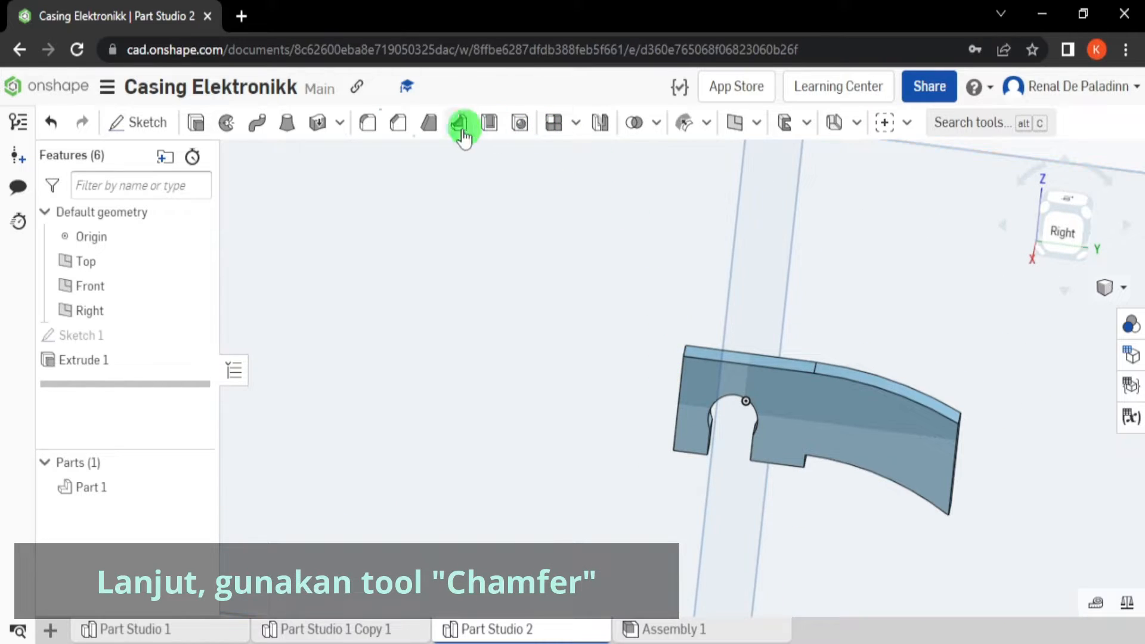
{"action": "left_click", "coordinate": [395, 124]}
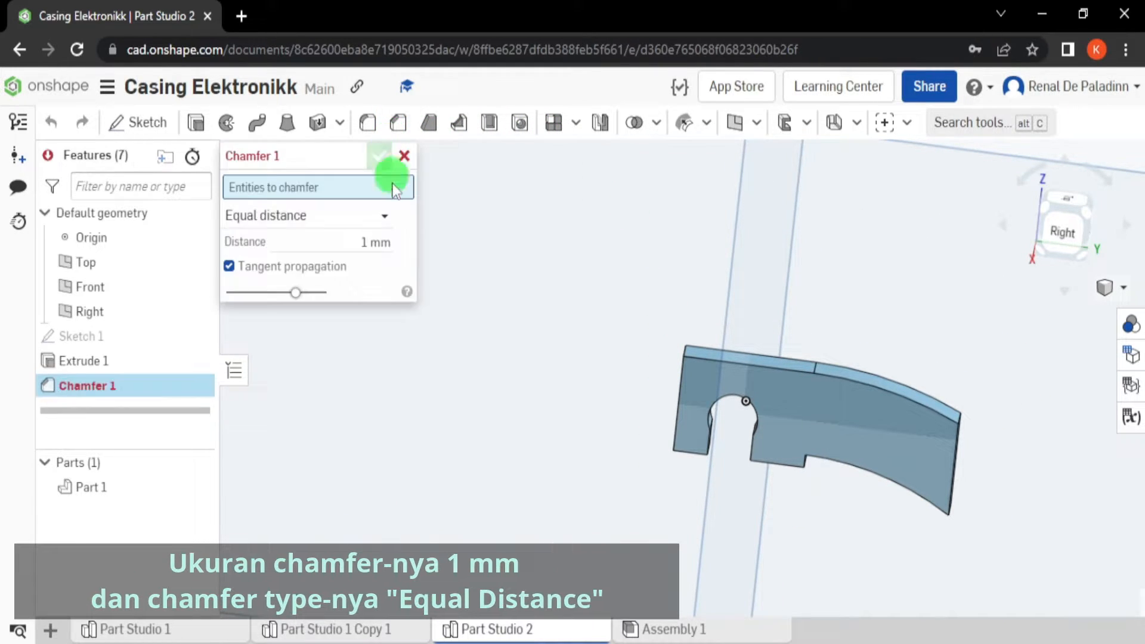
{"action": "left_click", "coordinate": [365, 245]}
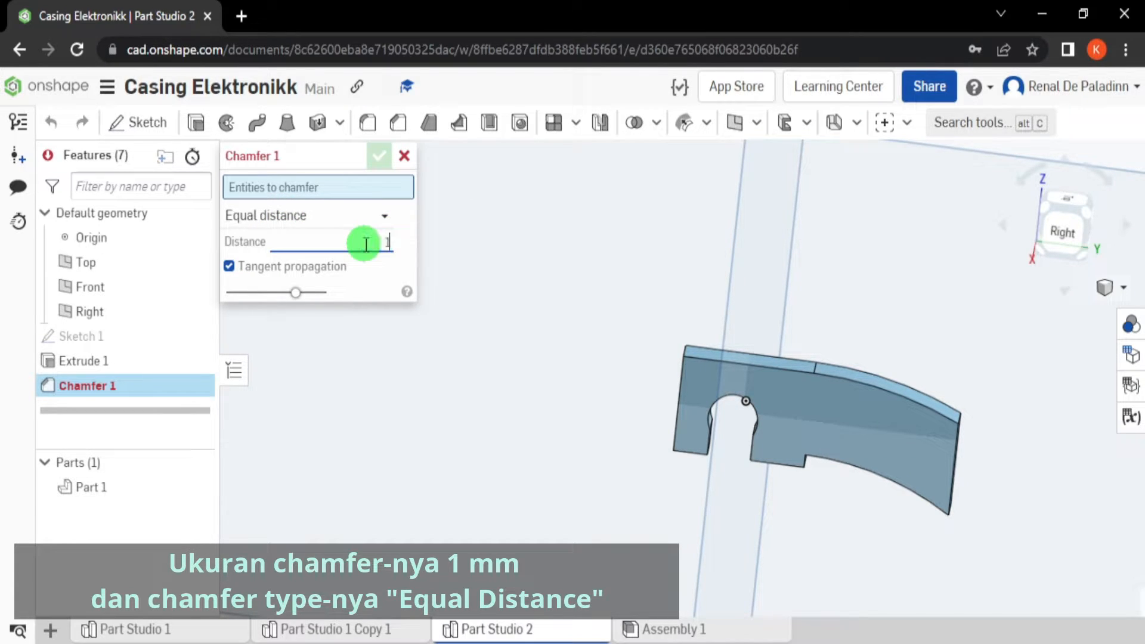
{"action": "scroll", "coordinate": [675, 311], "scroll_direction": "up", "scroll_amount": 5}
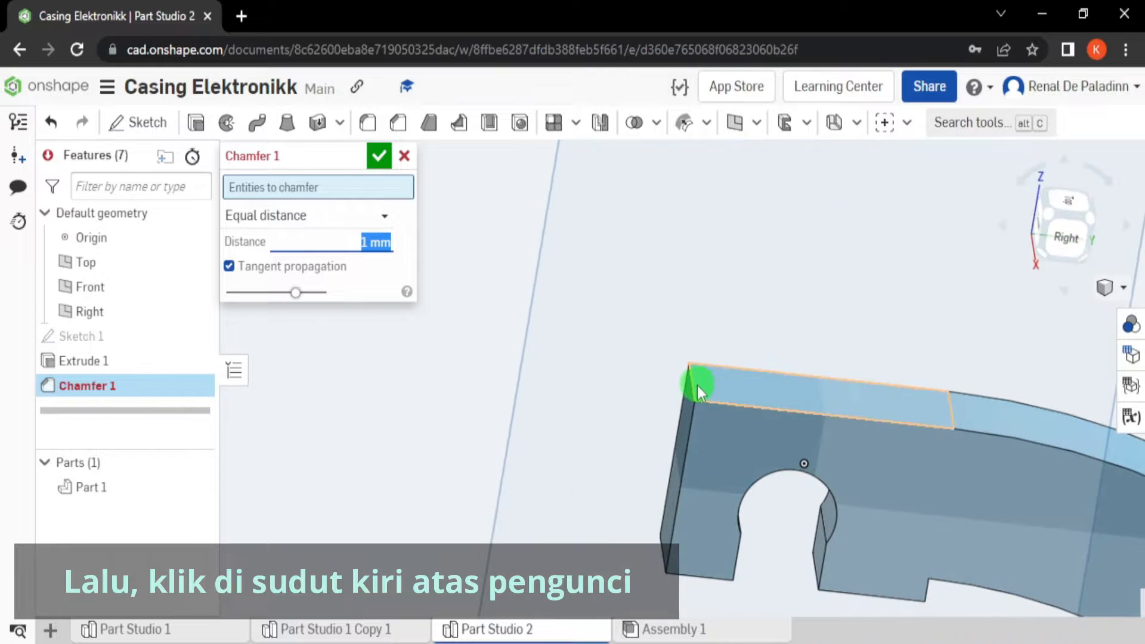
{"action": "left_click", "coordinate": [697, 387]}
{"action": "mouse_move", "coordinate": [697, 388]}
{"action": "right_mouse_down"}
{"action": "mouse_move", "coordinate": [801, 446]}
{"action": "mouse_move", "coordinate": [793, 424]}
{"action": "right_mouse_up"}
{"action": "left_click", "coordinate": [1088, 209]}
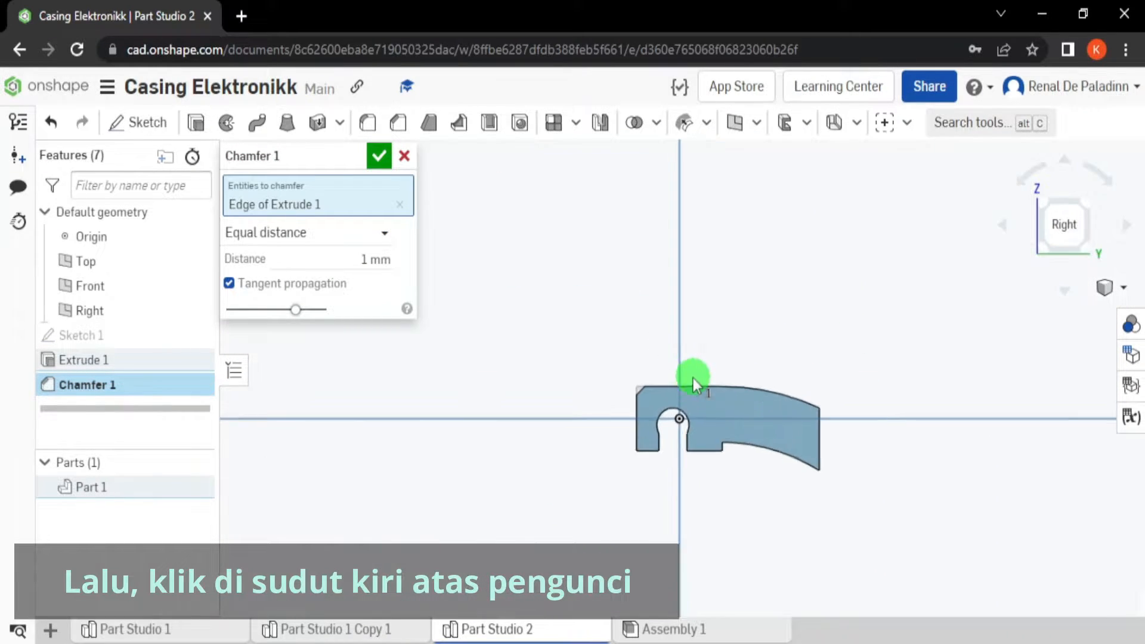
{"action": "scroll", "coordinate": [694, 378], "scroll_direction": "up", "scroll_amount": 5}
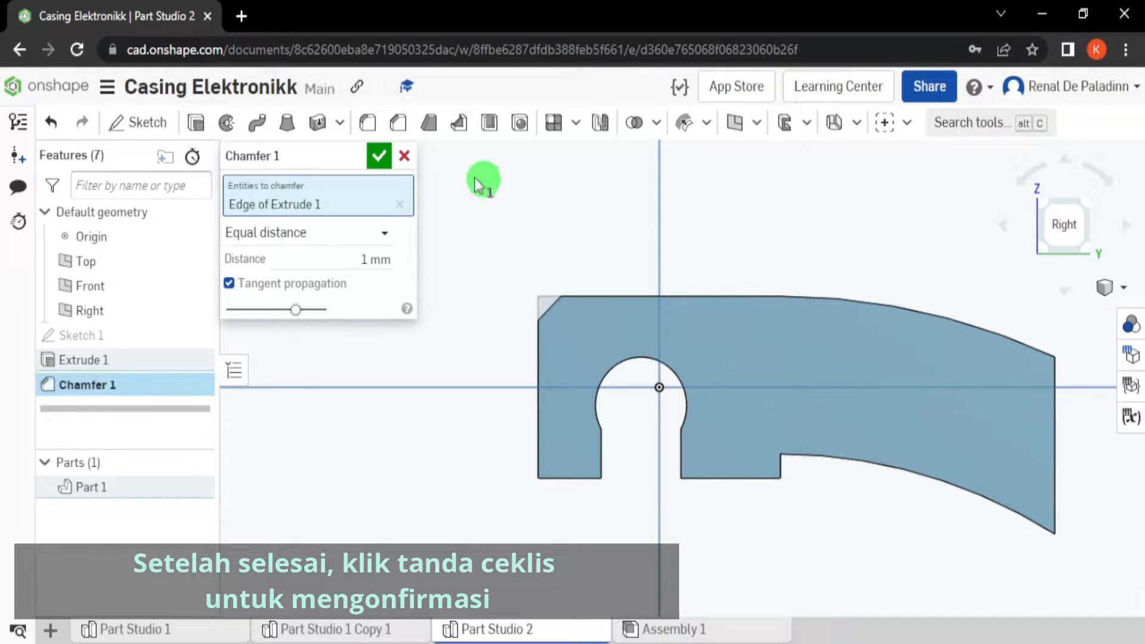
{"action": "left_click", "coordinate": [379, 156]}
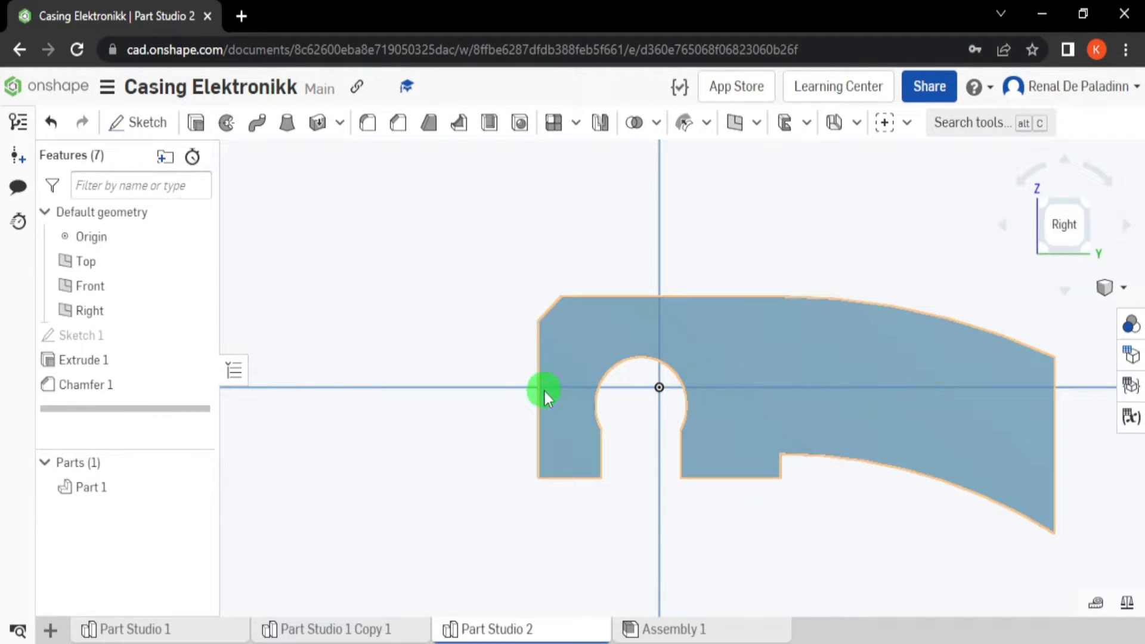
Step: Fillet the lower corner edge at the free end of the curved arm with a 1.5 mm radius
{"action": "left_click", "coordinate": [368, 124]}
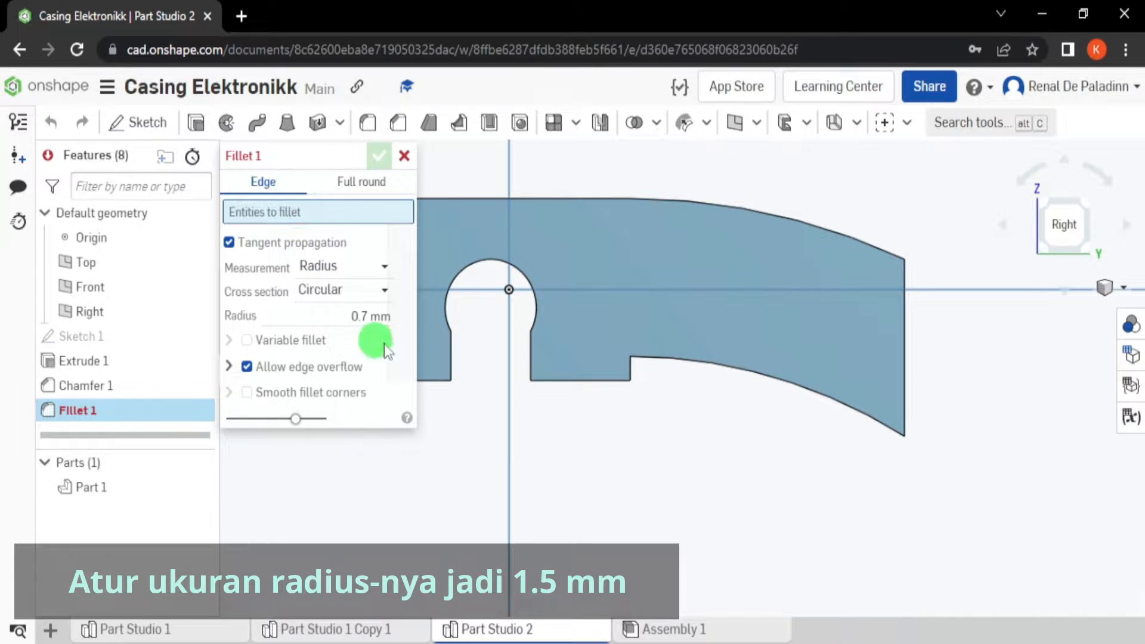
{"action": "left_click", "coordinate": [362, 318]}
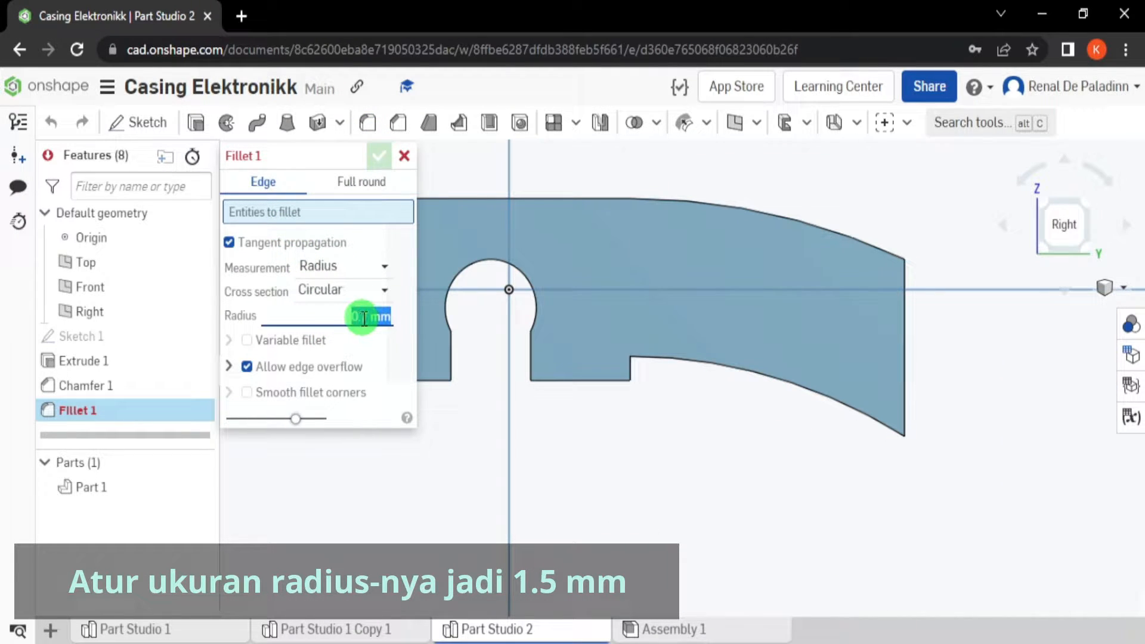
{"action": "key", "text": "Return"}
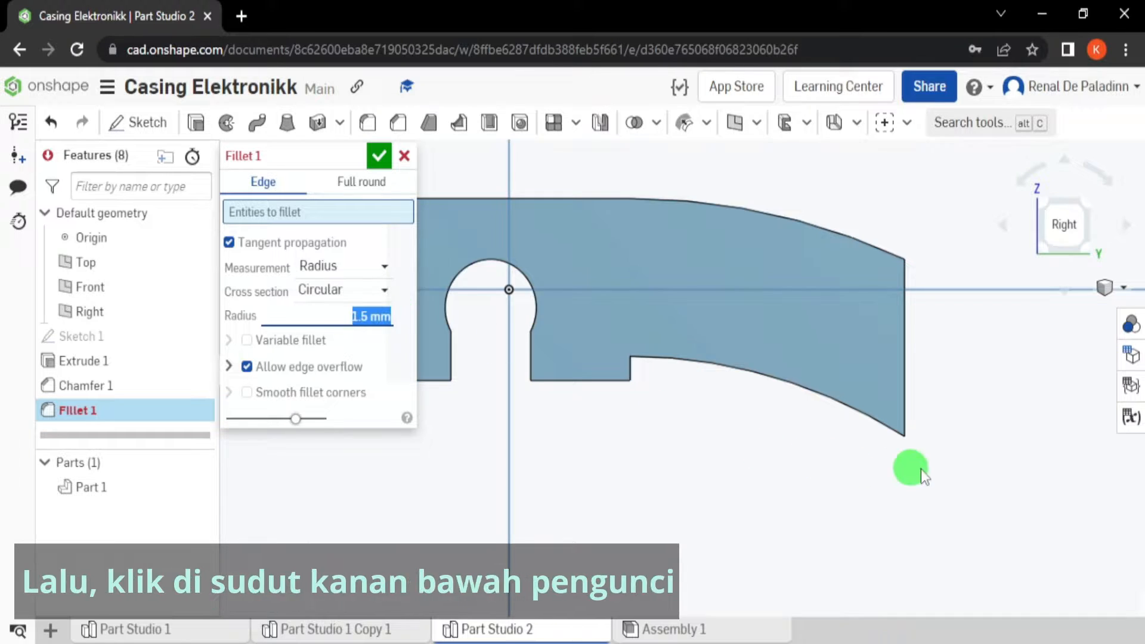
{"action": "scroll", "coordinate": [930, 459], "scroll_direction": "up", "scroll_amount": 3}
{"action": "right_click_drag", "start_coordinate": [948, 460], "coordinate": [895, 421]}
{"action": "left_click", "coordinate": [853, 413]}
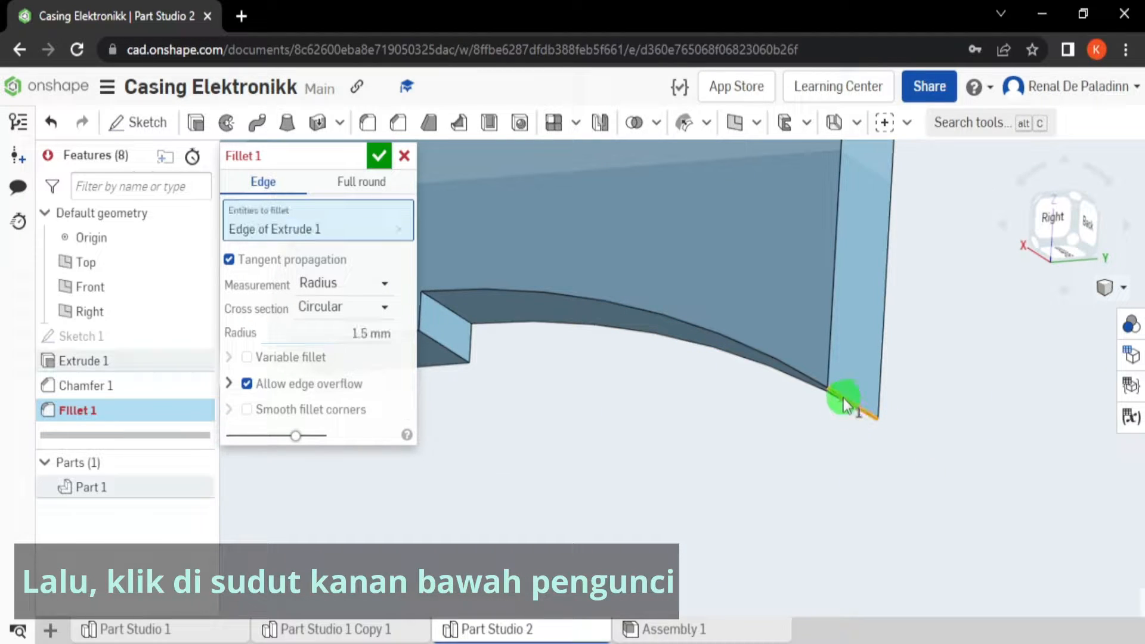
{"action": "left_click", "coordinate": [1053, 227]}
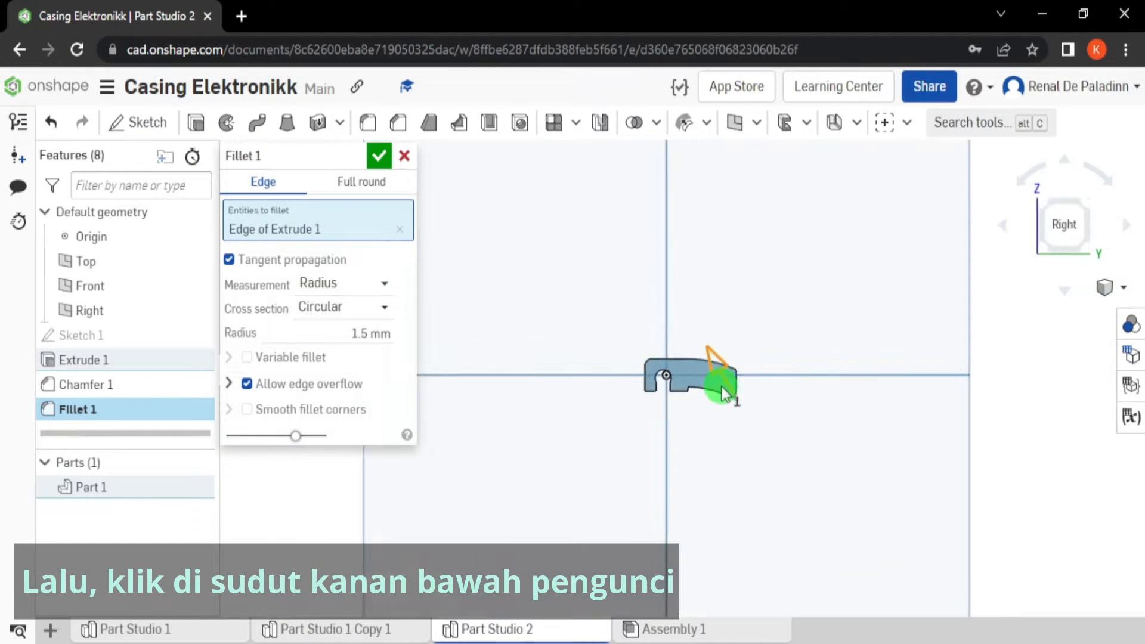
{"action": "scroll", "coordinate": [768, 425], "scroll_direction": "up", "scroll_amount": 5}
{"action": "middle_click_drag", "start_coordinate": [817, 451], "coordinate": [973, 463]}
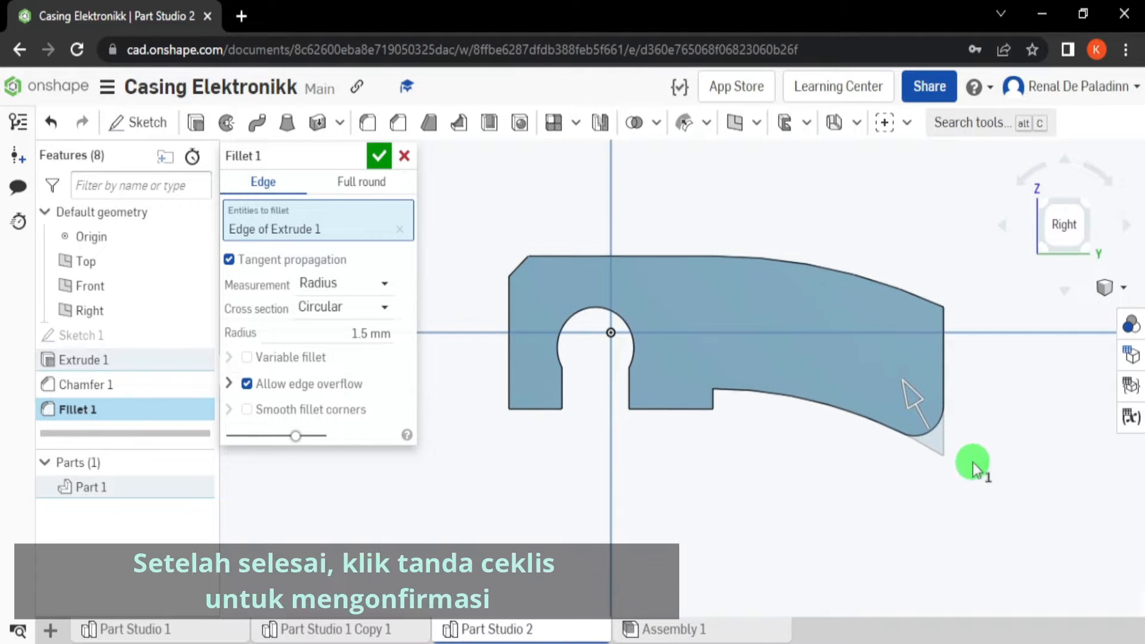
{"action": "left_click", "coordinate": [382, 156]}
{"action": "left_click", "coordinate": [382, 155]}
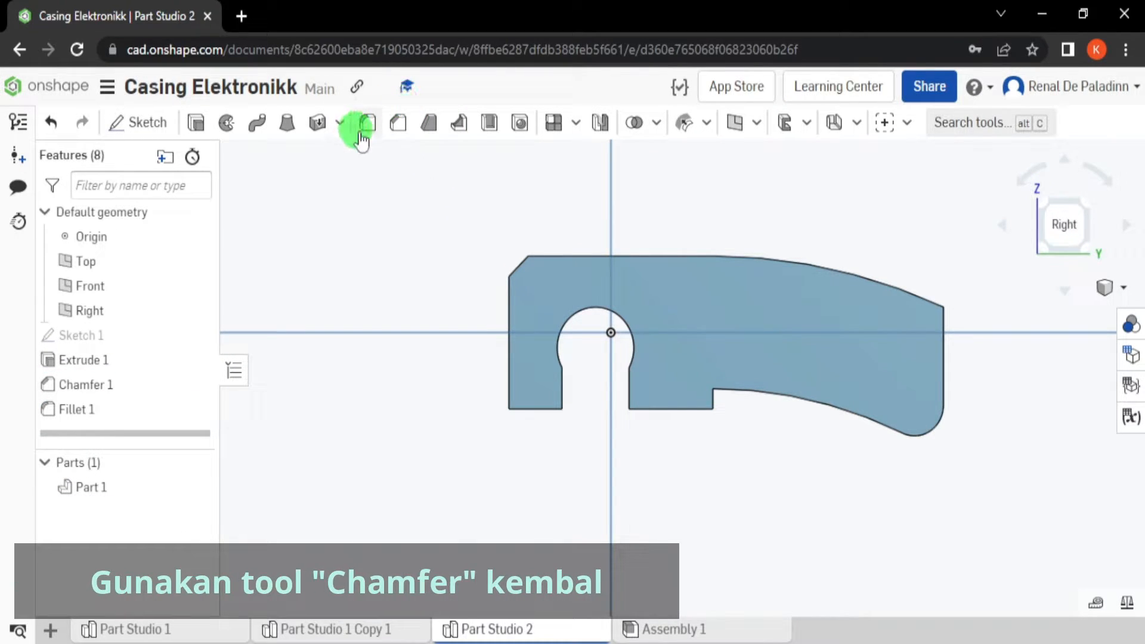
Step: Chamfer both bottom edges of the slot opening and the bottom step edge beside the curved arm with an equal distance of 1 mm
{"action": "left_click", "coordinate": [404, 131]}
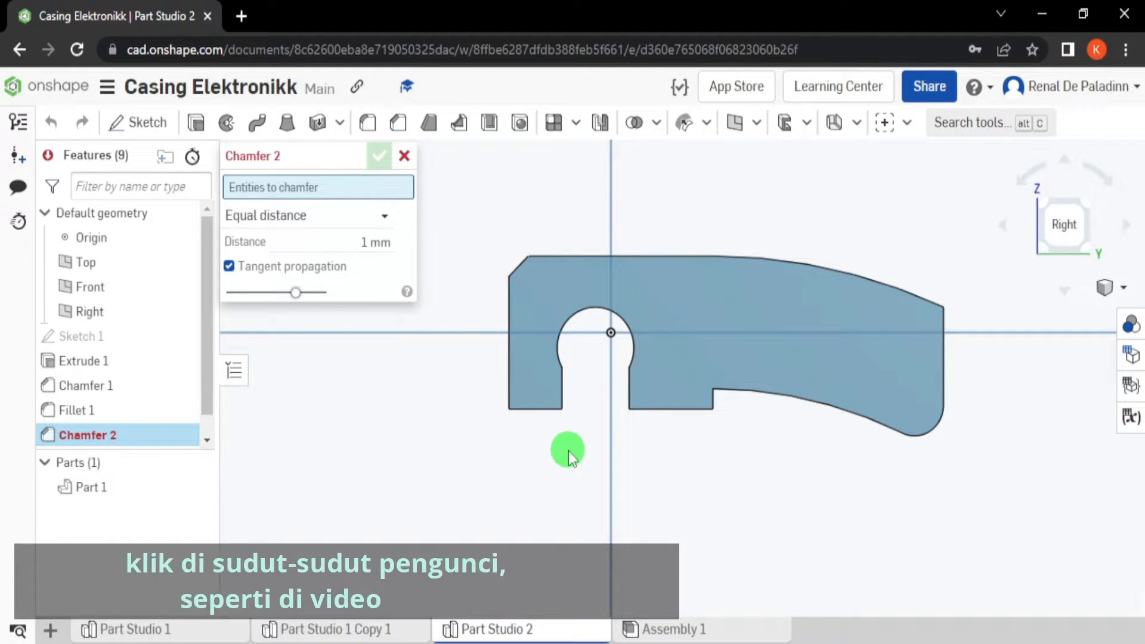
{"action": "scroll", "coordinate": [572, 445], "scroll_direction": "up", "scroll_amount": 5}
{"action": "right_click_drag", "start_coordinate": [573, 439], "coordinate": [561, 385]}
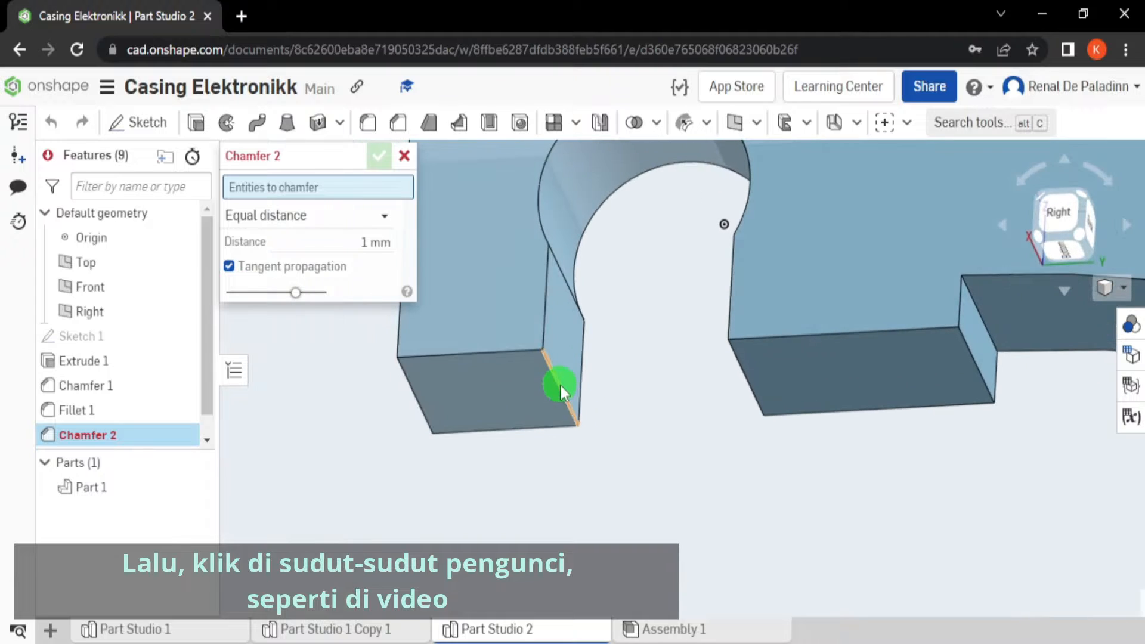
{"action": "left_click", "coordinate": [560, 385]}
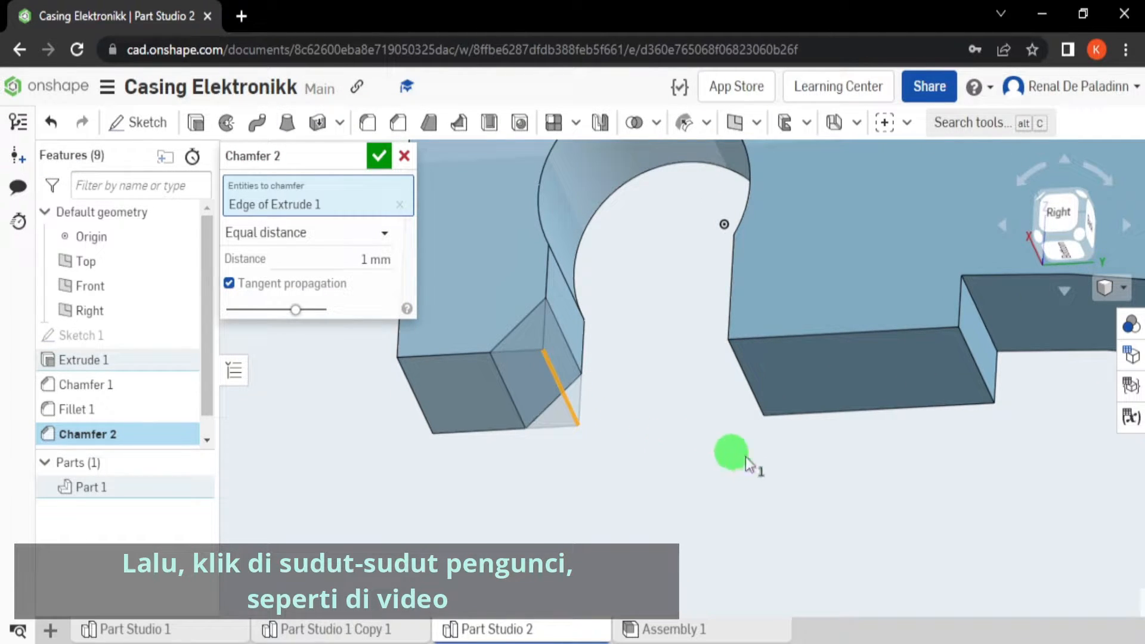
{"action": "left_click", "coordinate": [752, 399]}
{"action": "right_click_drag", "start_coordinate": [830, 435], "coordinate": [955, 388]}
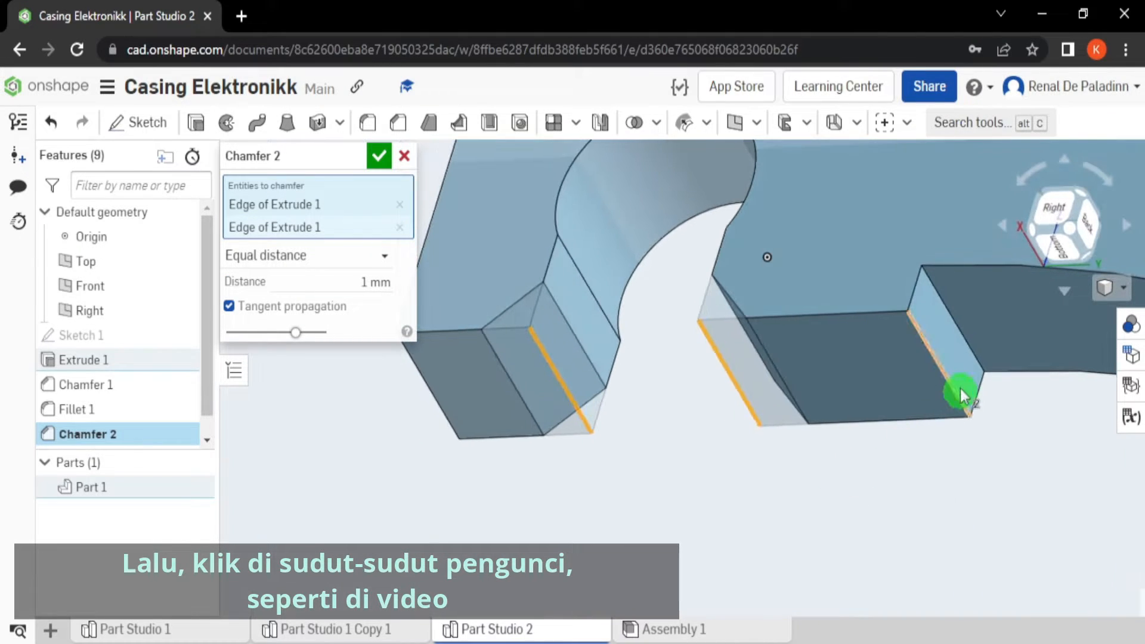
{"action": "left_click", "coordinate": [955, 389]}
{"action": "left_click", "coordinate": [1052, 209]}
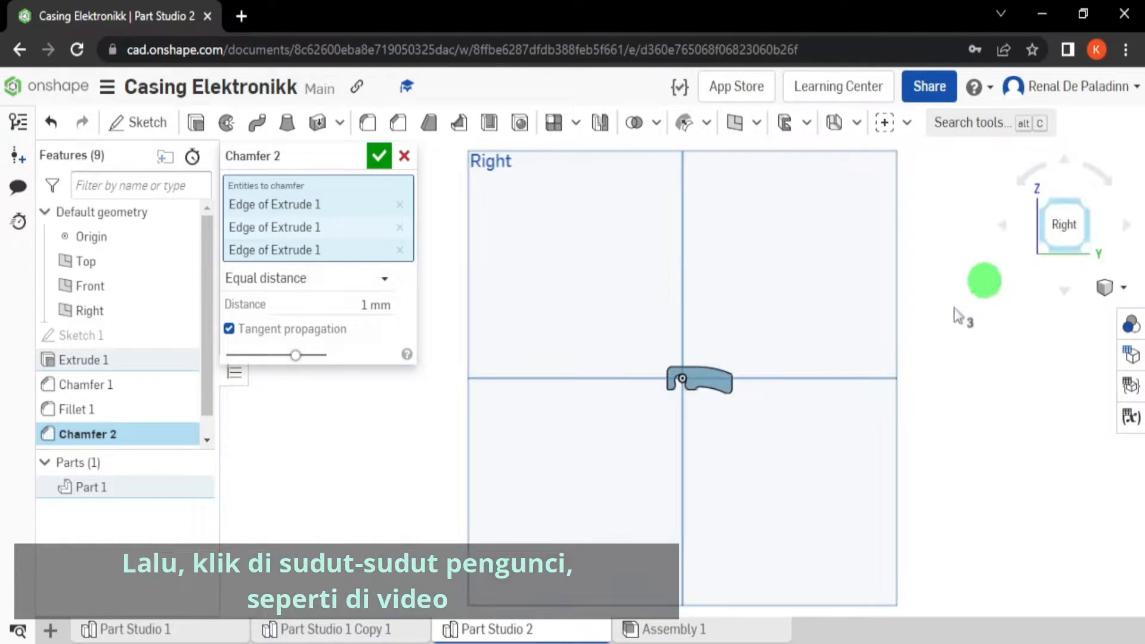
{"action": "scroll", "coordinate": [657, 382], "scroll_direction": "up", "scroll_amount": 5}
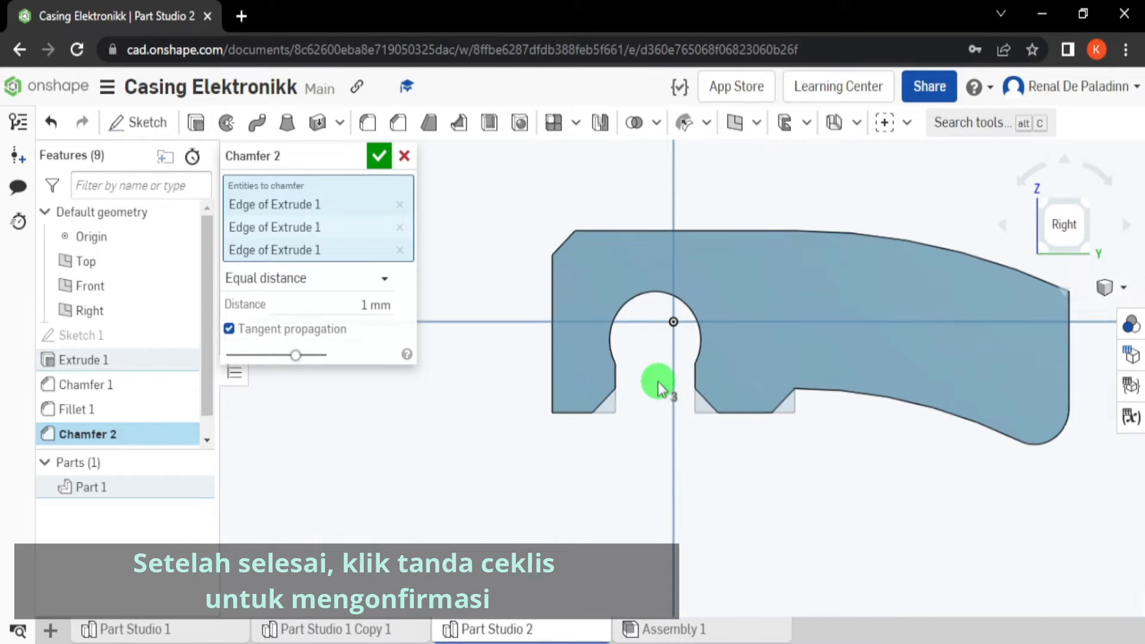
{"action": "left_click", "coordinate": [378, 157]}
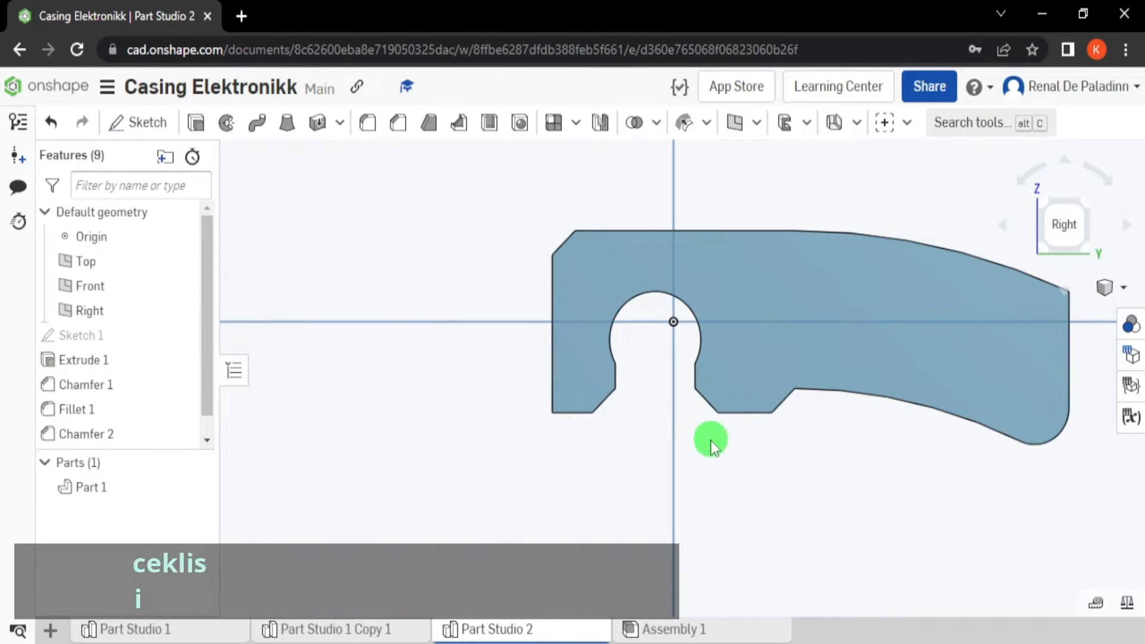
Step: Fillet the three edges where the slot and step chamfers meet the bottom faces with a 1.5 mm radius
{"action": "scroll", "coordinate": [711, 442], "scroll_direction": "up", "scroll_amount": 2}
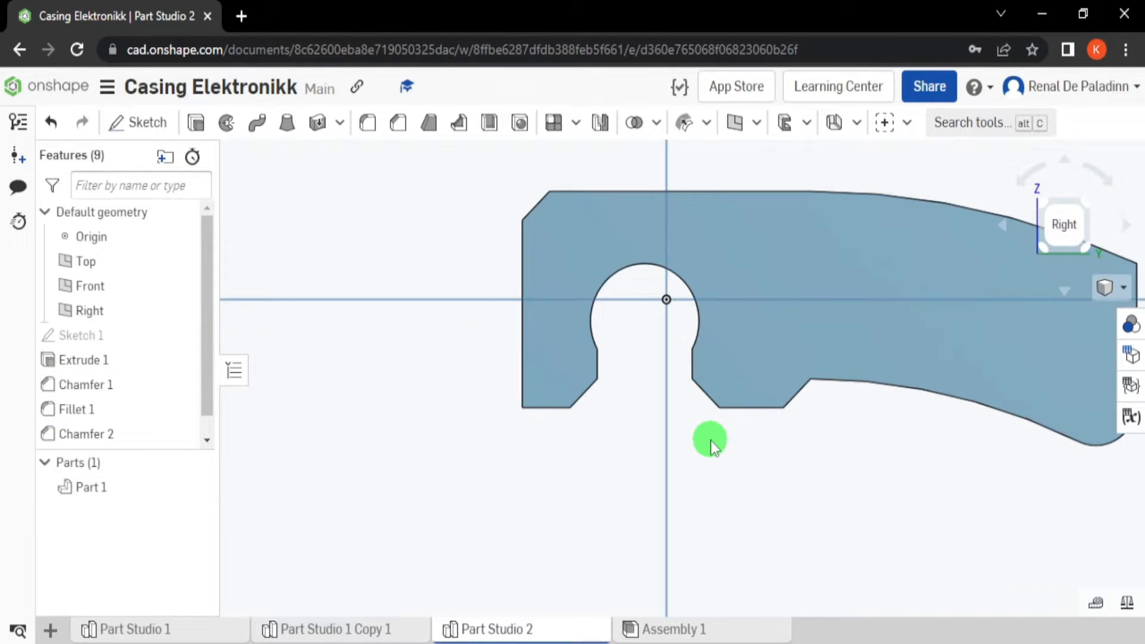
{"action": "left_click", "coordinate": [376, 124]}
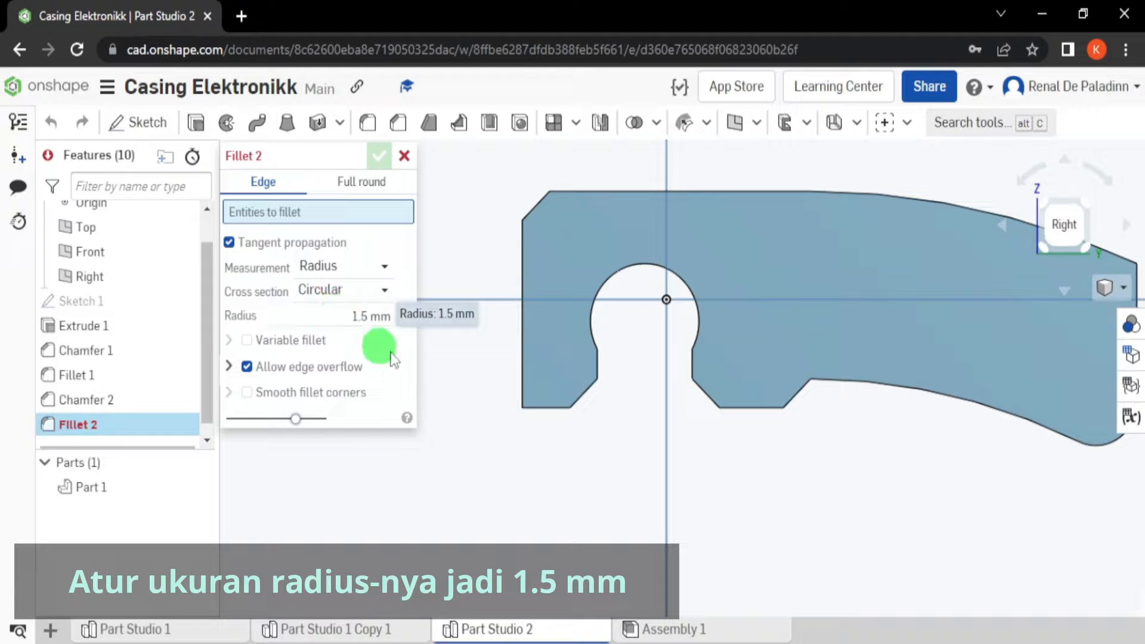
{"action": "scroll", "coordinate": [627, 451], "scroll_direction": "up", "scroll_amount": 2}
{"action": "right_click_drag", "start_coordinate": [628, 451], "coordinate": [588, 401]}
{"action": "left_click", "coordinate": [359, 315]}
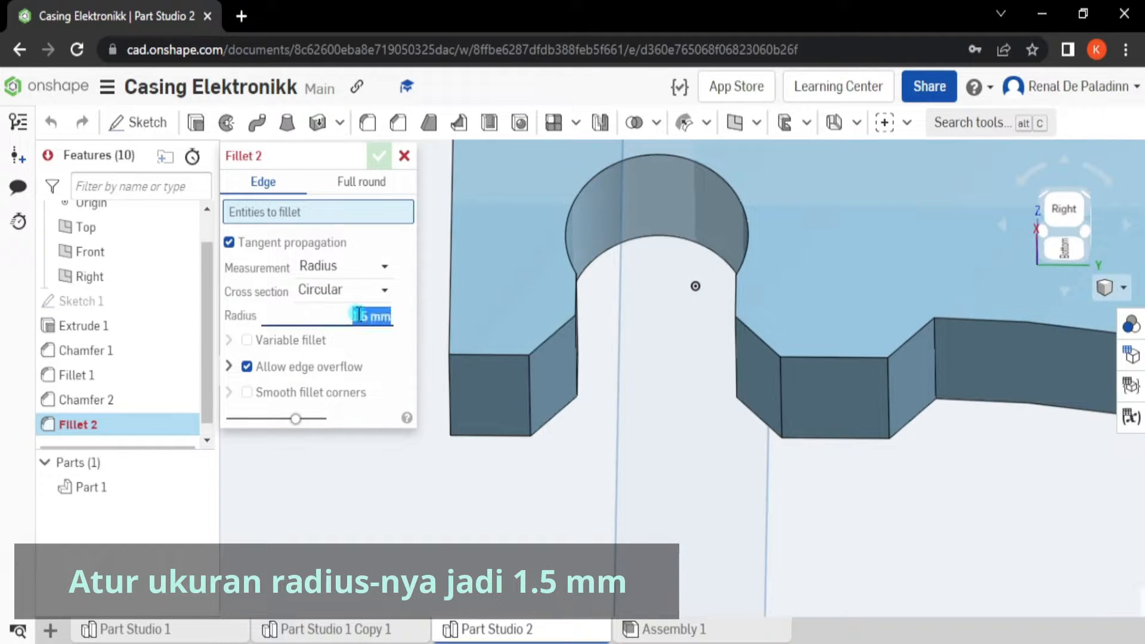
{"action": "type", "text": "1.5"}
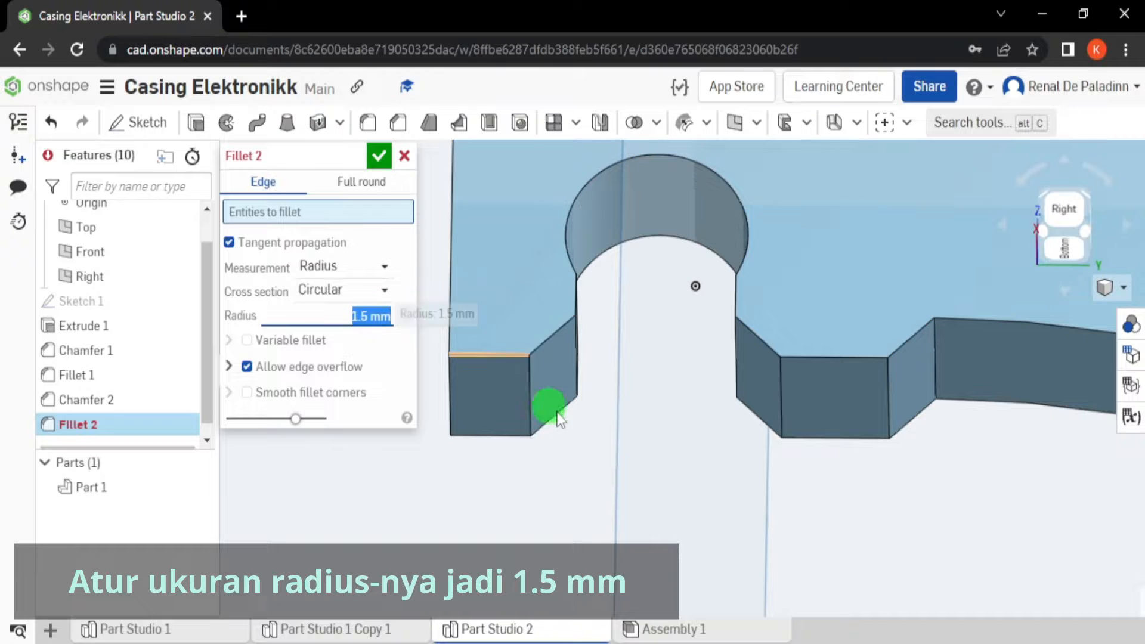
{"action": "left_click", "coordinate": [535, 411]}
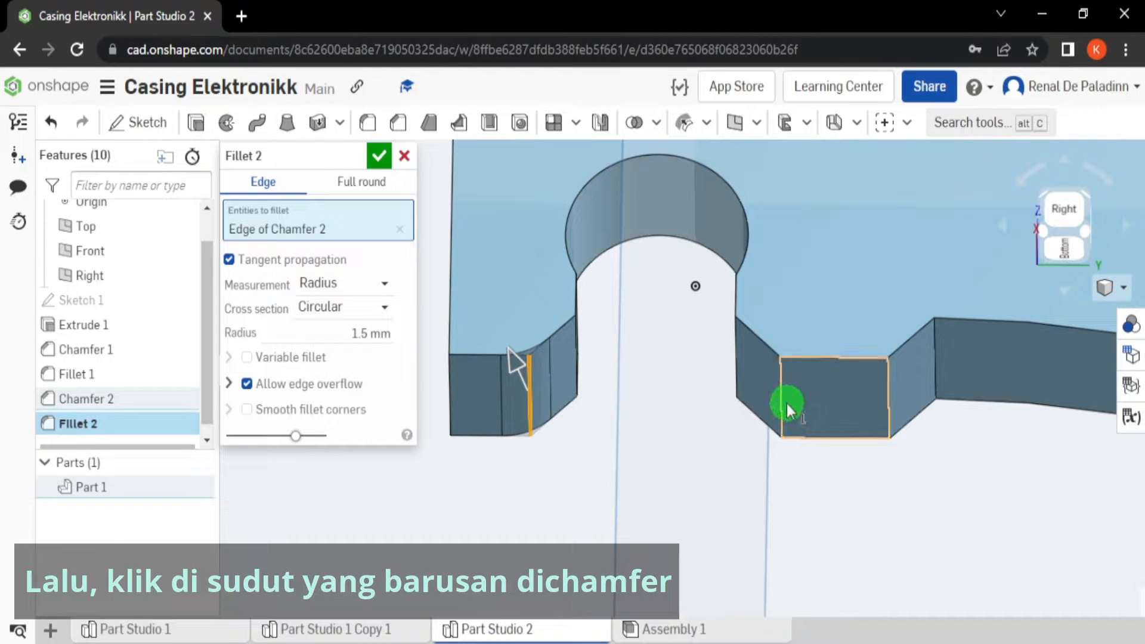
{"action": "left_click", "coordinate": [893, 417]}
{"action": "left_click", "coordinate": [892, 414]}
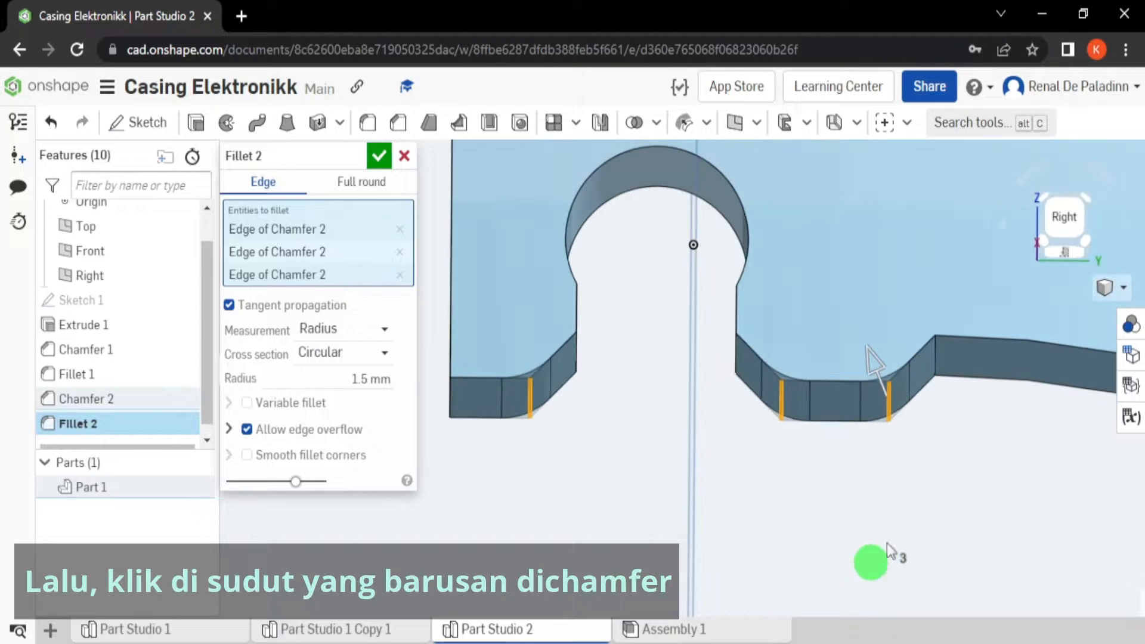
{"action": "left_click", "coordinate": [1060, 220]}
{"action": "scroll", "coordinate": [701, 407], "scroll_direction": "up", "scroll_amount": 10}
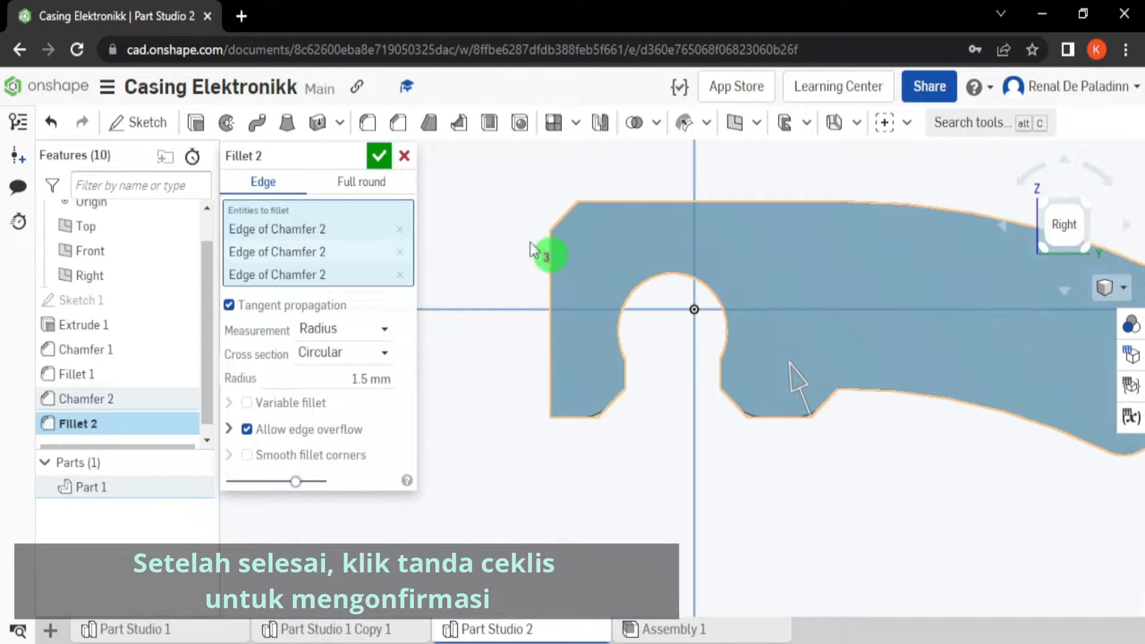
{"action": "left_click", "coordinate": [380, 158]}
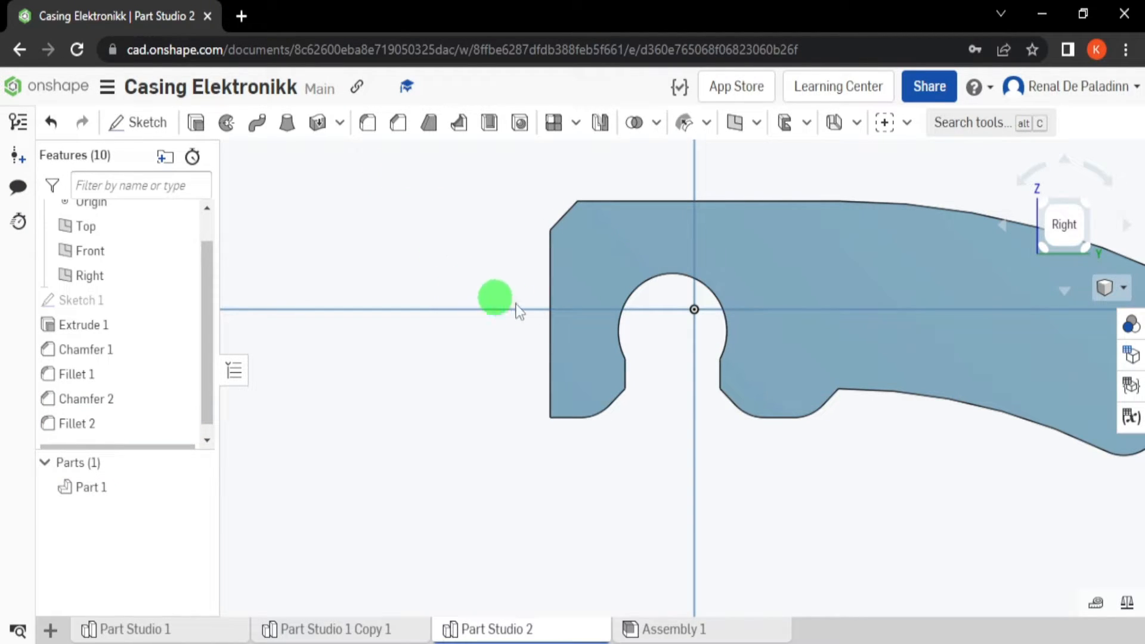
Step: Start a sketch on the part's Right-facing side face and place a point on its straight top edge
{"action": "scroll", "coordinate": [617, 327], "scroll_direction": "down", "scroll_amount": 1}
{"action": "middle_click_drag", "start_coordinate": [616, 322], "coordinate": [452, 381]}
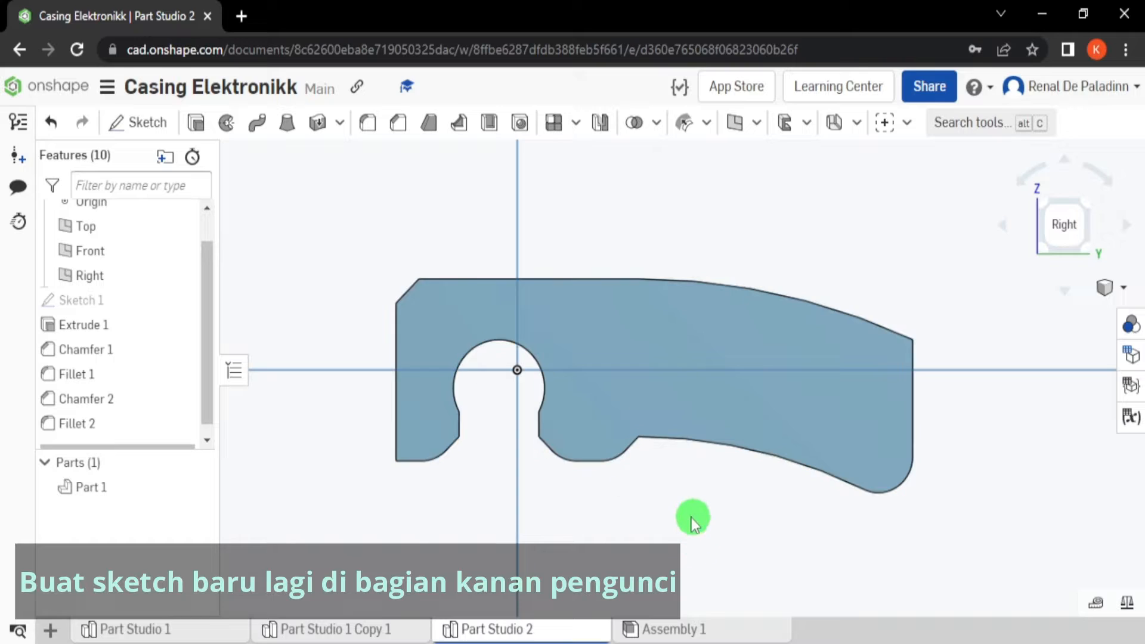
{"action": "middle_click_drag", "start_coordinate": [701, 503], "coordinate": [726, 488]}
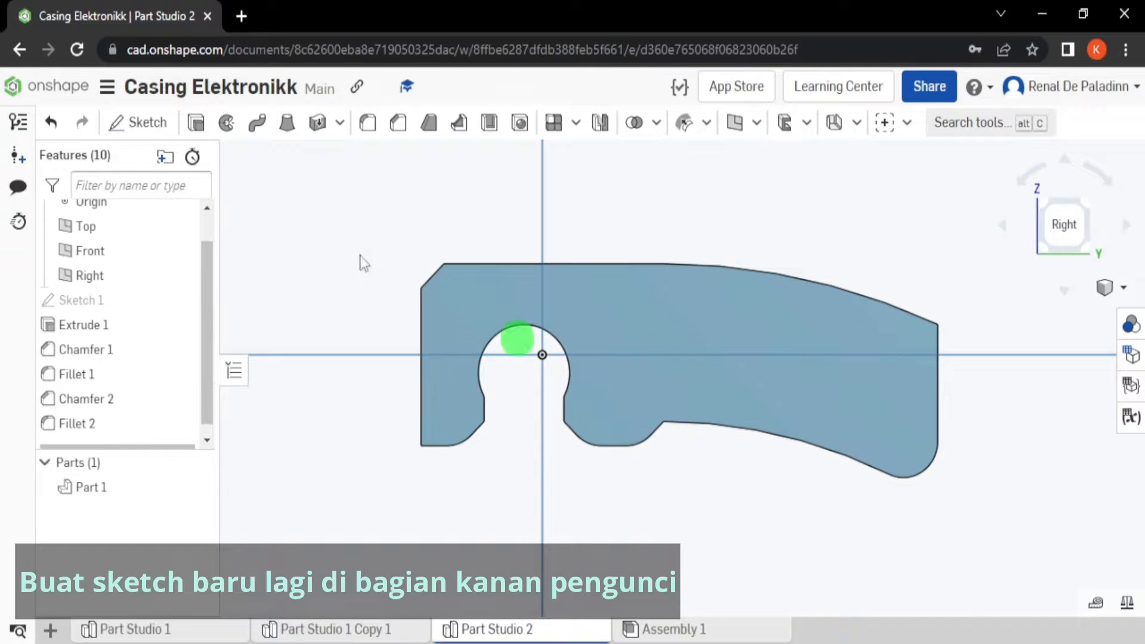
{"action": "left_click", "coordinate": [125, 123]}
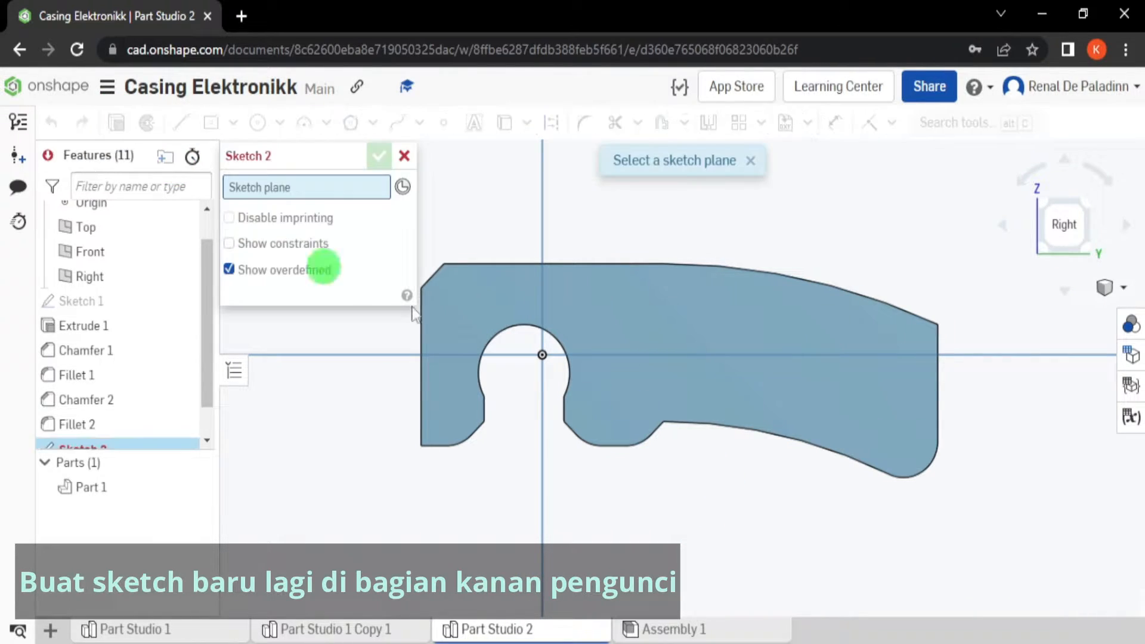
{"action": "left_click", "coordinate": [715, 325]}
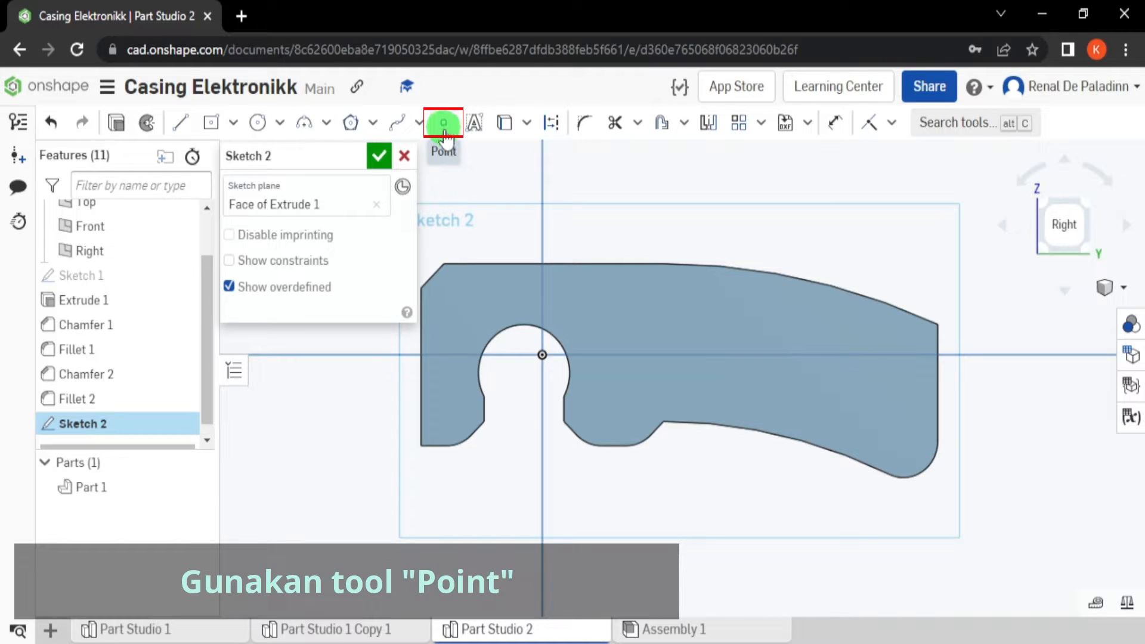
{"action": "left_click", "coordinate": [444, 124]}
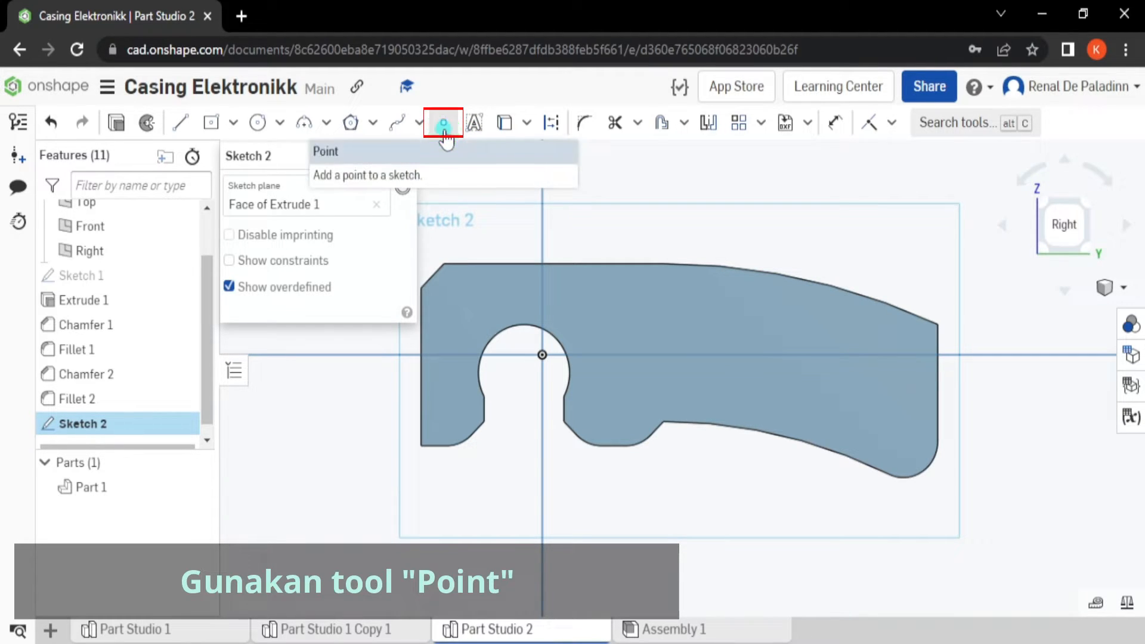
{"action": "left_click", "coordinate": [593, 265]}
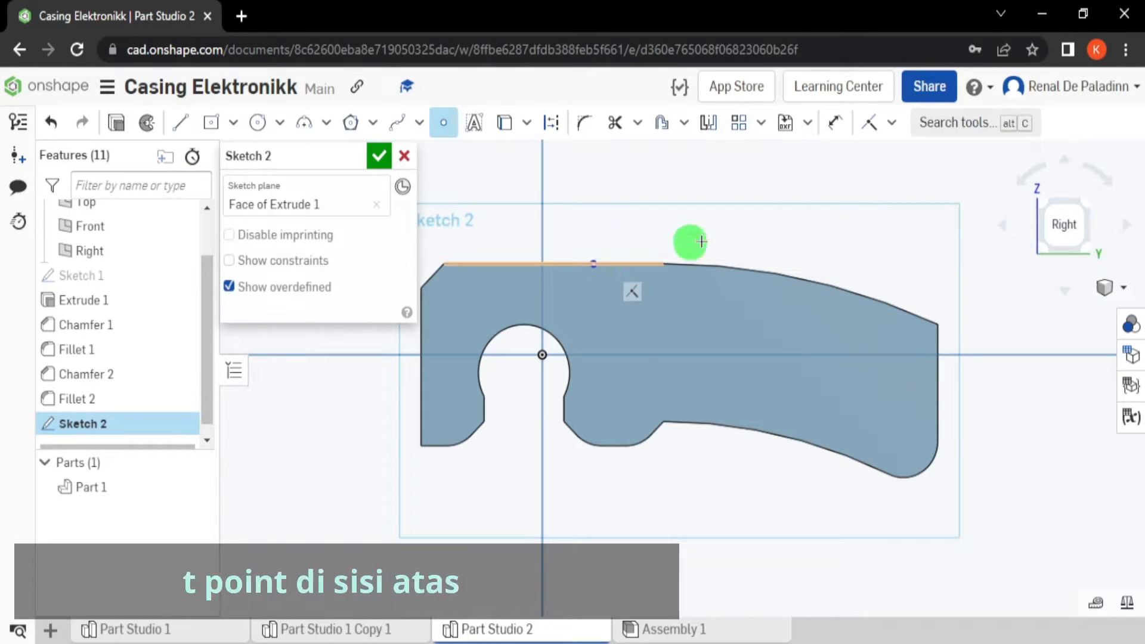
Step: Dimension the point 10.6 mm horizontally from the block's vertical outer edge
{"action": "left_click", "coordinate": [834, 124]}
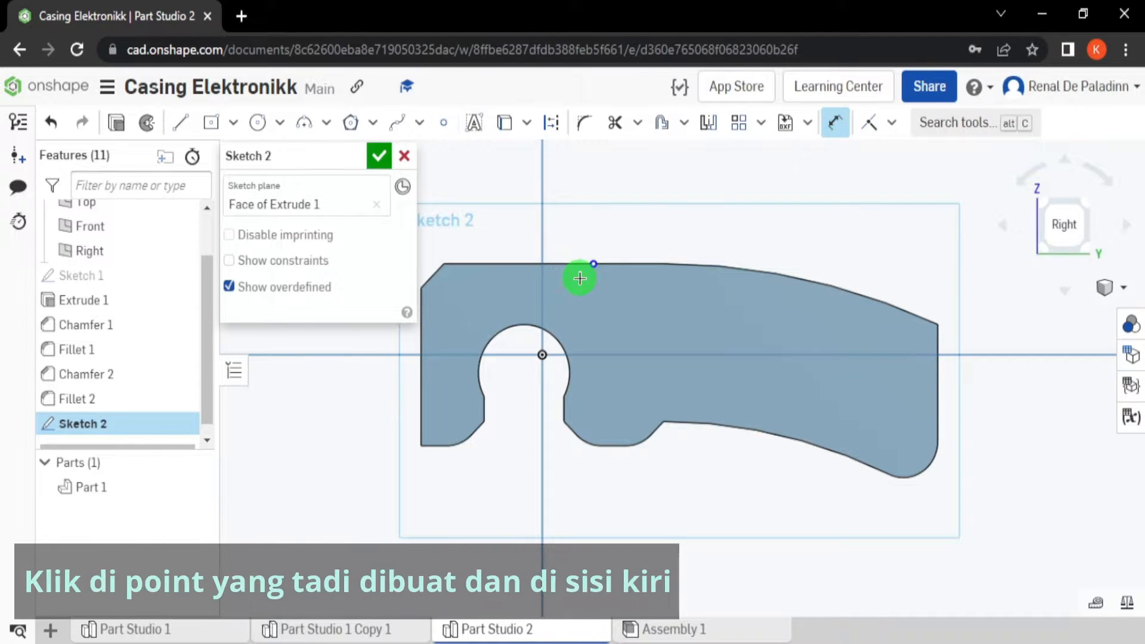
{"action": "left_click", "coordinate": [430, 367]}
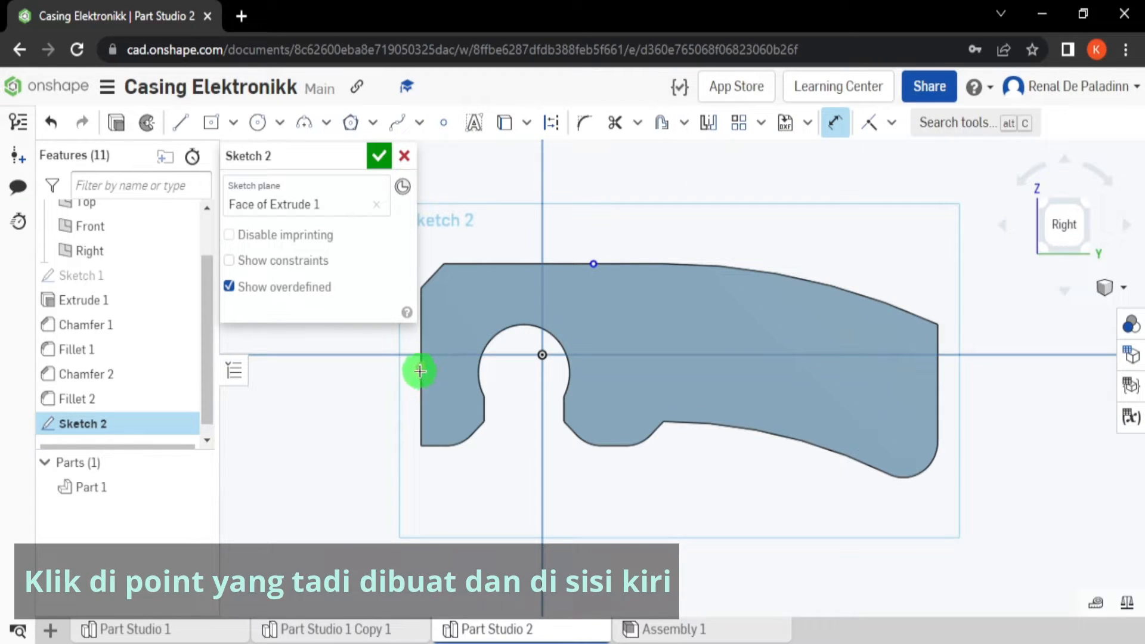
{"action": "left_click", "coordinate": [422, 381]}
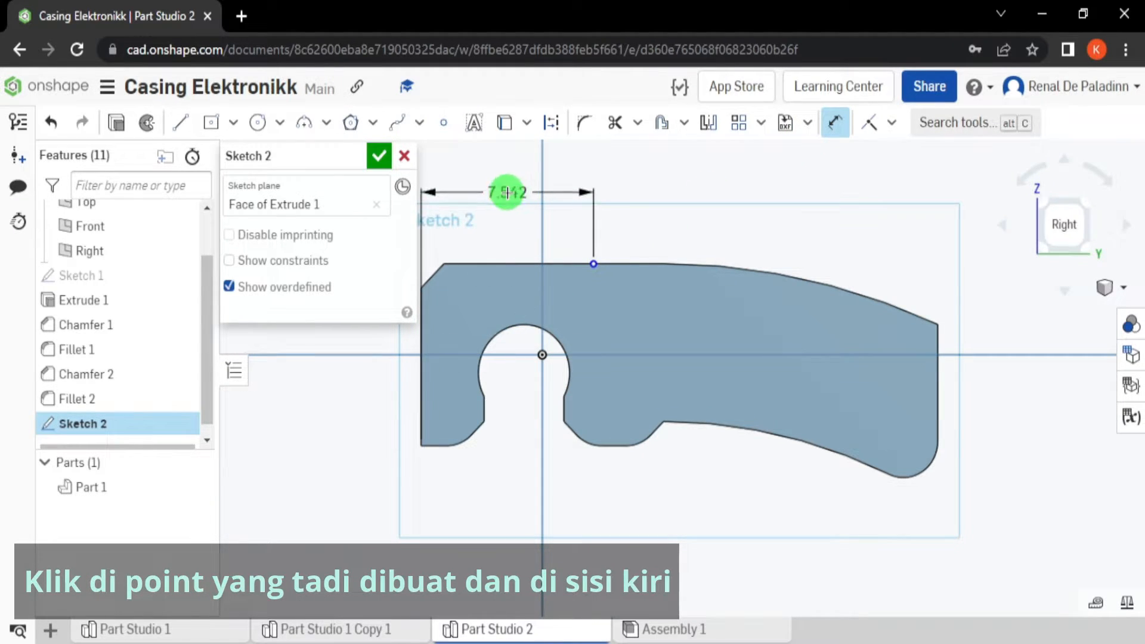
{"action": "left_click", "coordinate": [506, 194]}
{"action": "type", "text": "1"}
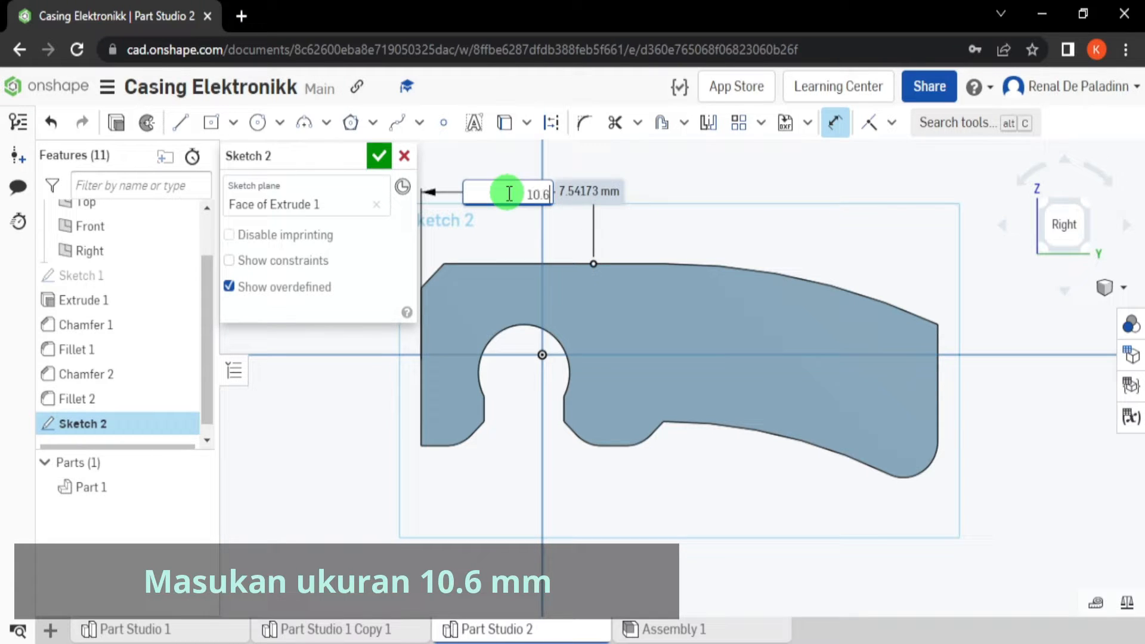
{"action": "type", "text": "0.6"}
{"action": "key", "text": "Return"}
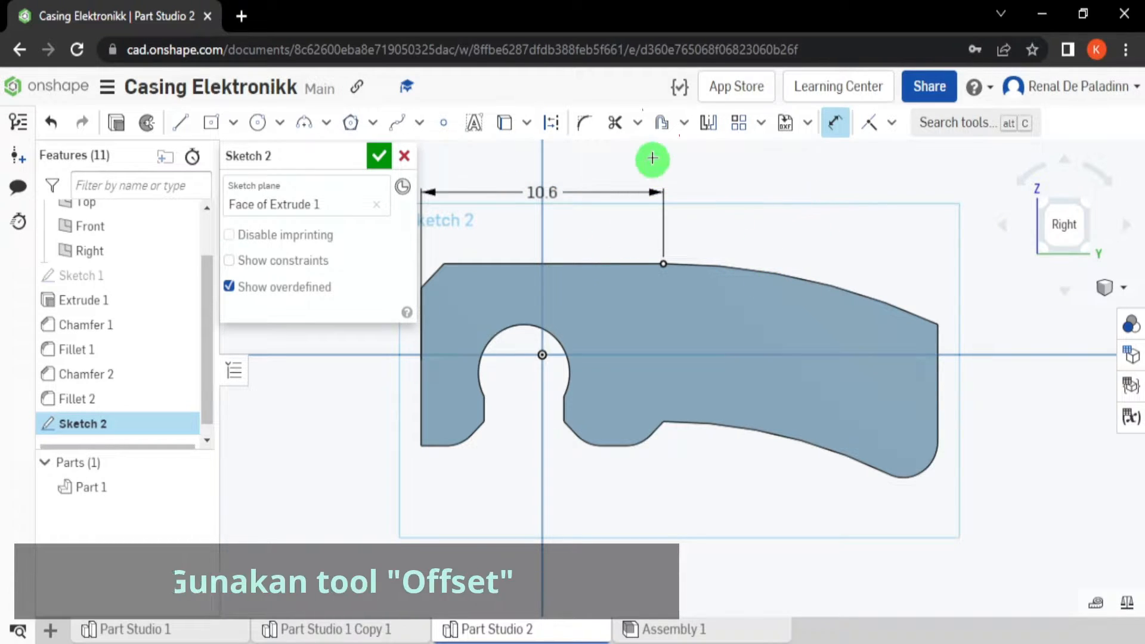
Step: Offset the arm's upper curved edge by 3 mm toward the inside of the part
{"action": "left_click", "coordinate": [658, 124]}
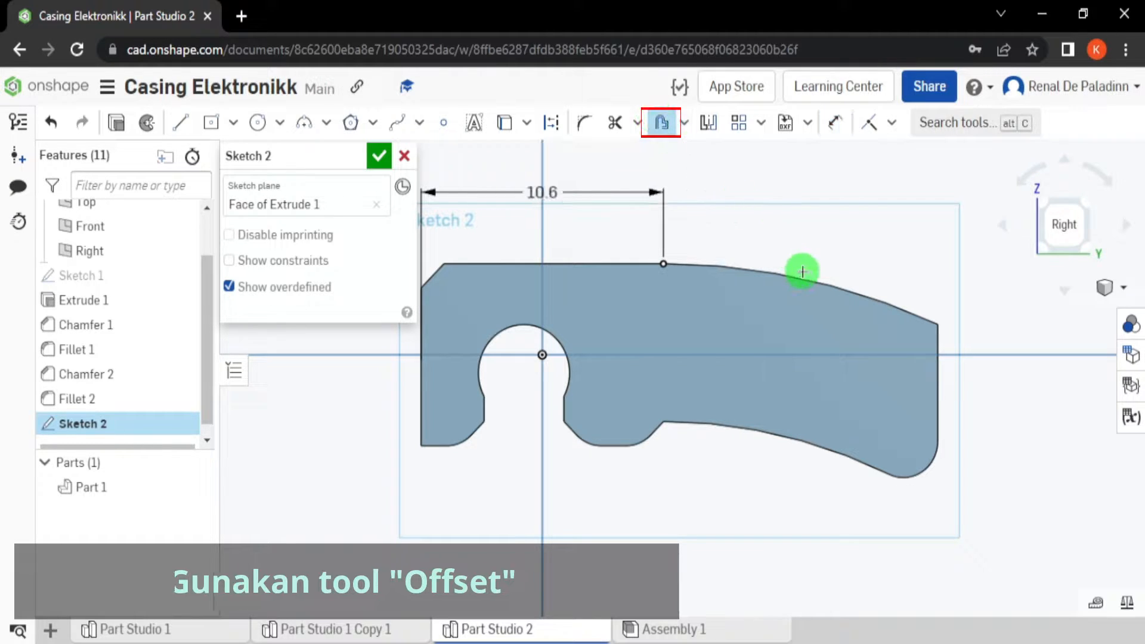
{"action": "left_click", "coordinate": [802, 276]}
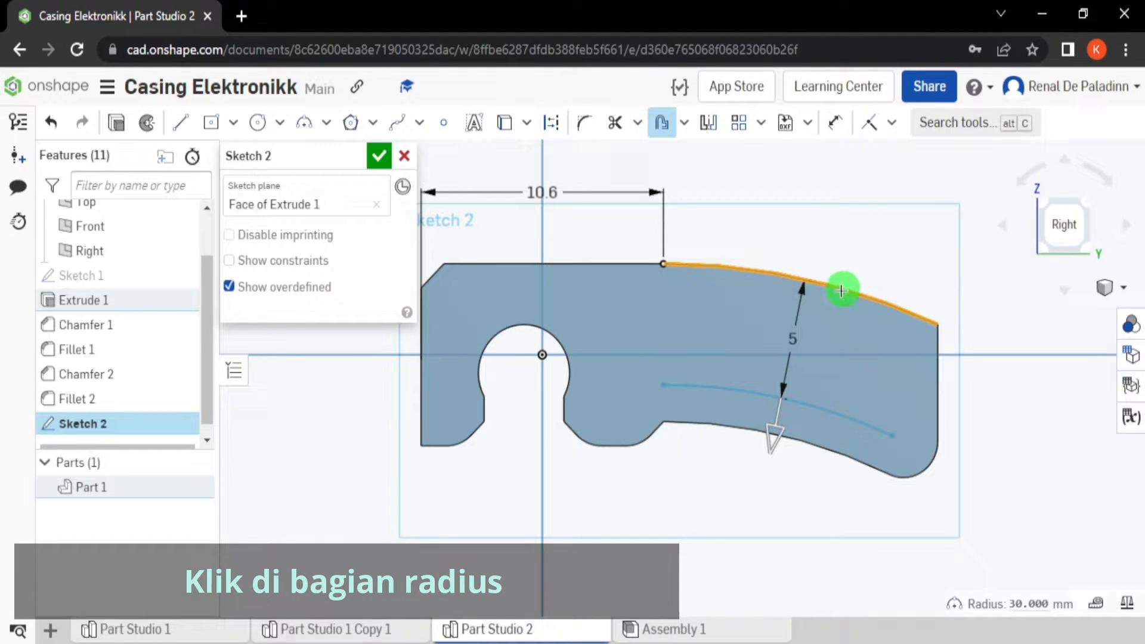
{"action": "left_click", "coordinate": [845, 340]}
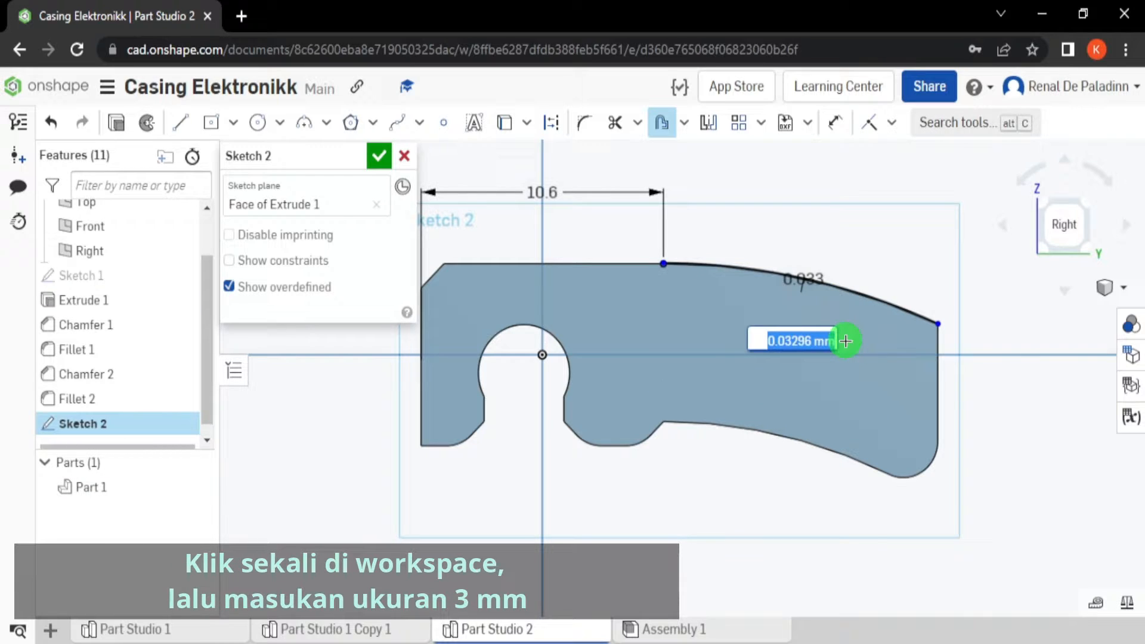
{"action": "type", "text": "3"}
{"action": "key", "text": "Return"}
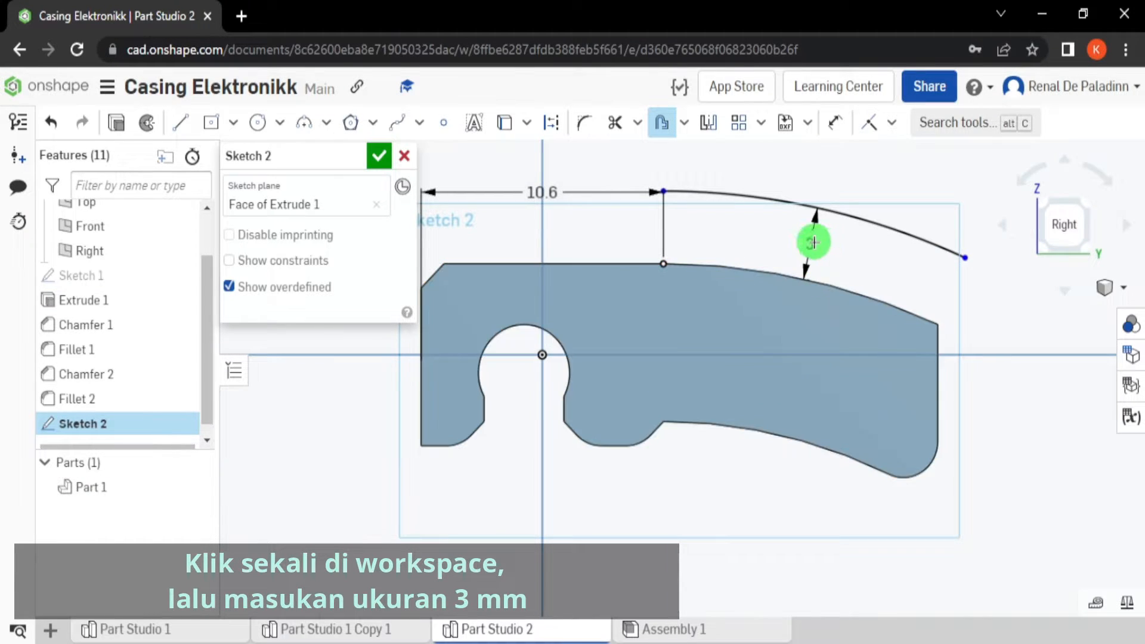
{"action": "double_click", "coordinate": [811, 244]}
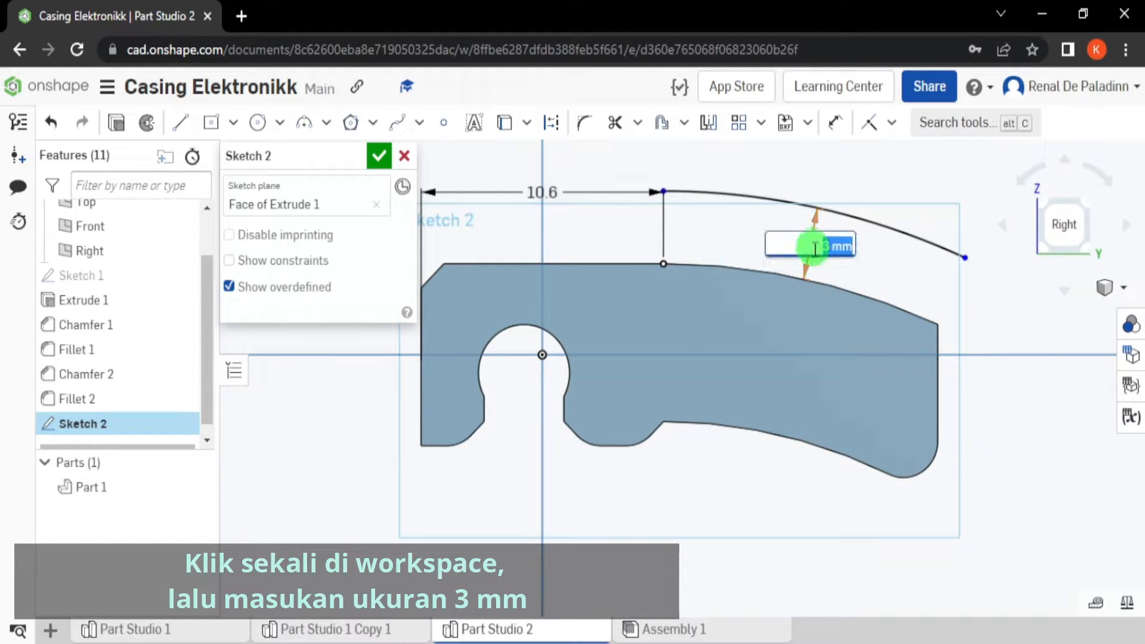
{"action": "type", "text": "-3"}
{"action": "key", "text": "Return"}
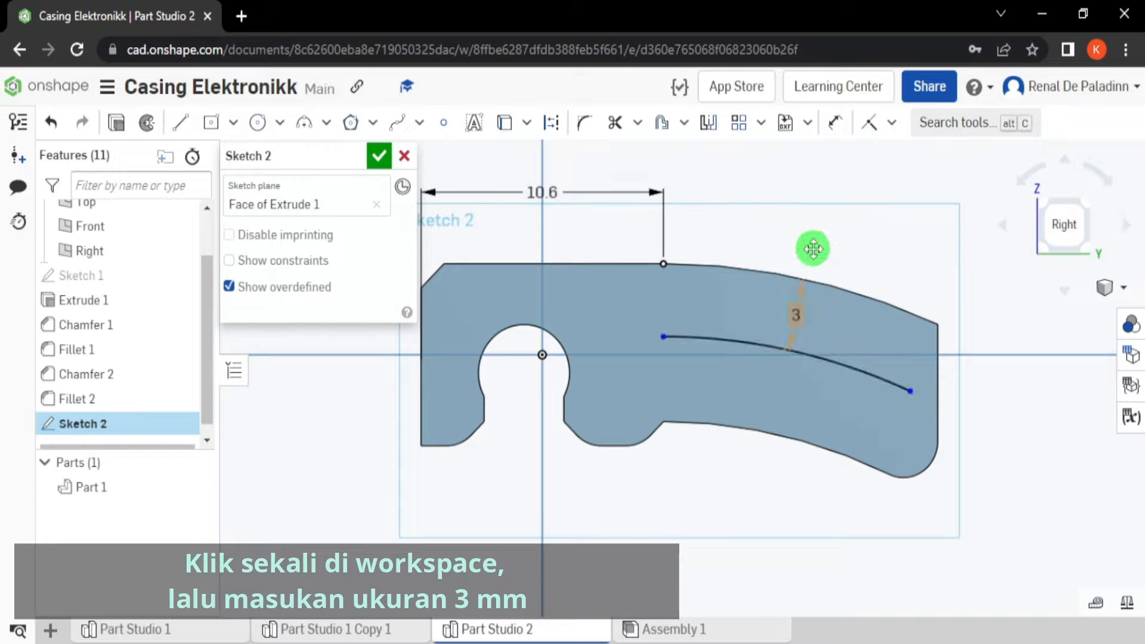
Step: Draw a vertical line from the point on the top edge down to the near end of the offset arc
{"action": "scroll", "coordinate": [818, 353], "scroll_direction": "up", "scroll_amount": 3}
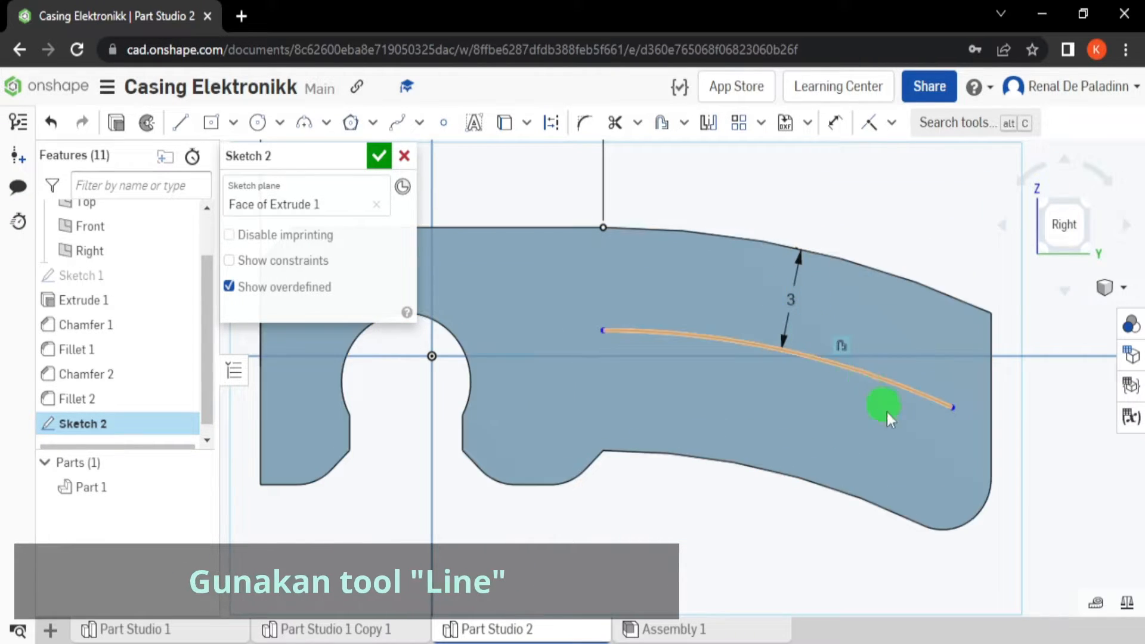
{"action": "scroll", "coordinate": [918, 438], "scroll_direction": "down", "scroll_amount": 2}
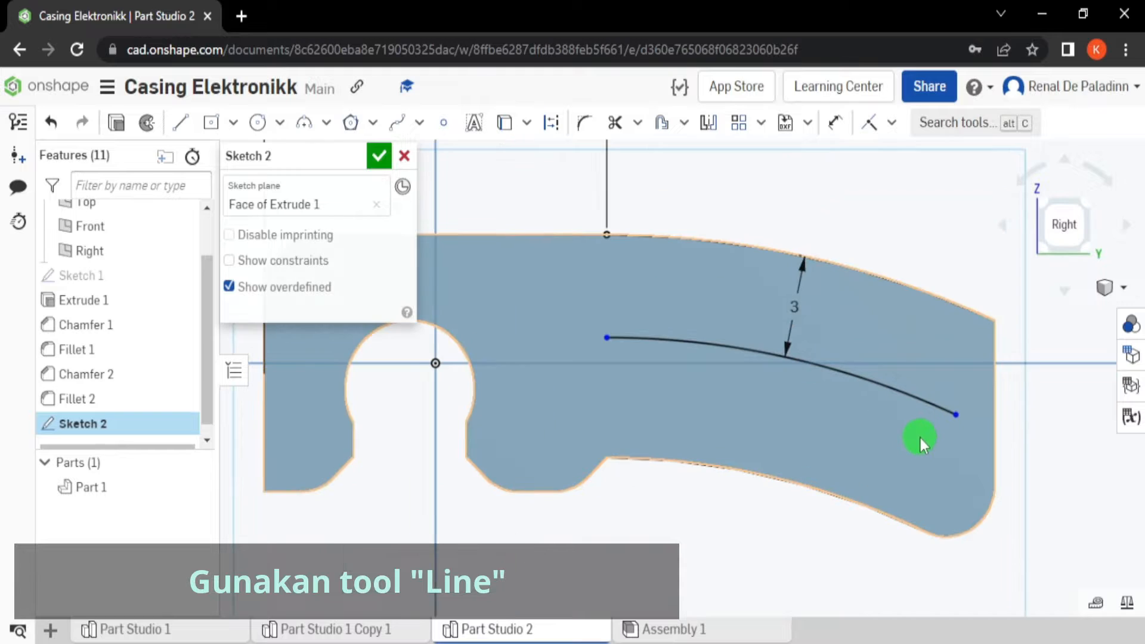
{"action": "scroll", "coordinate": [921, 440], "scroll_direction": "up", "scroll_amount": 1}
{"action": "left_click", "coordinate": [183, 130]}
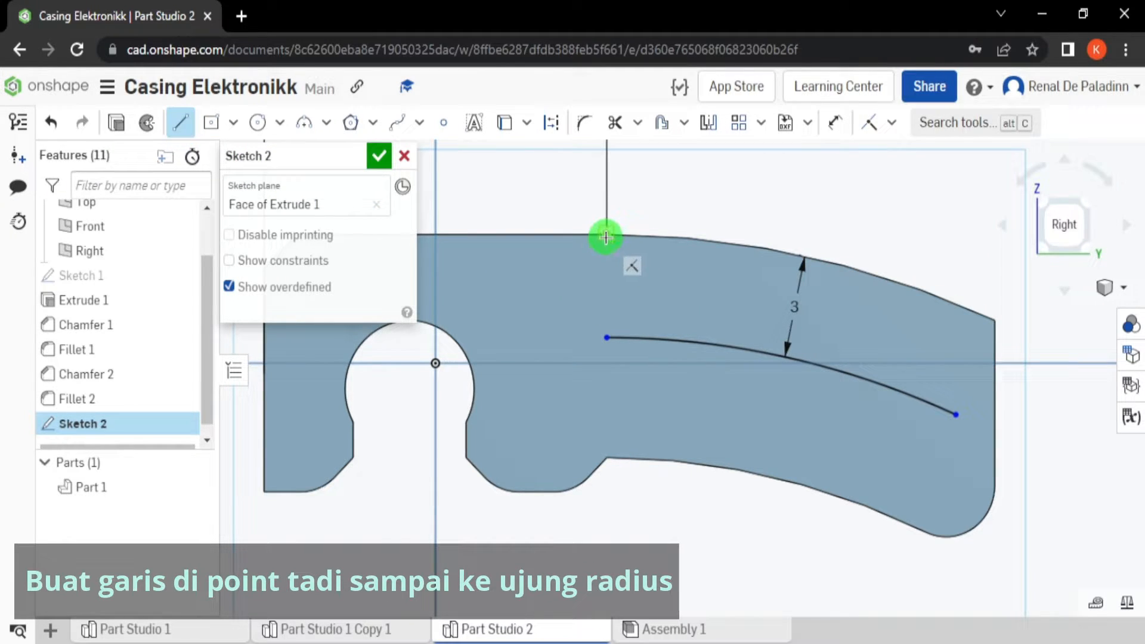
{"action": "left_click_drag", "start_coordinate": [606, 237], "coordinate": [607, 337]}
{"action": "key", "text": "Escape"}
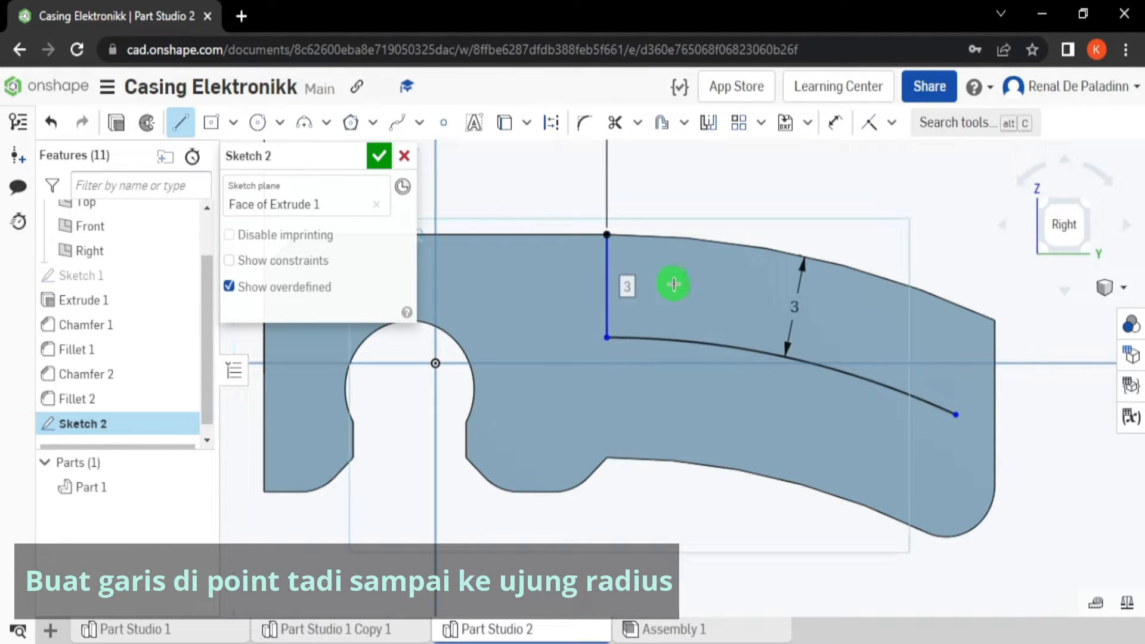
Step: Add a Coincident constraint between the offset arc's far endpoint and the vertical end edge of the arm
{"action": "scroll", "coordinate": [697, 292], "scroll_direction": "down", "scroll_amount": 2}
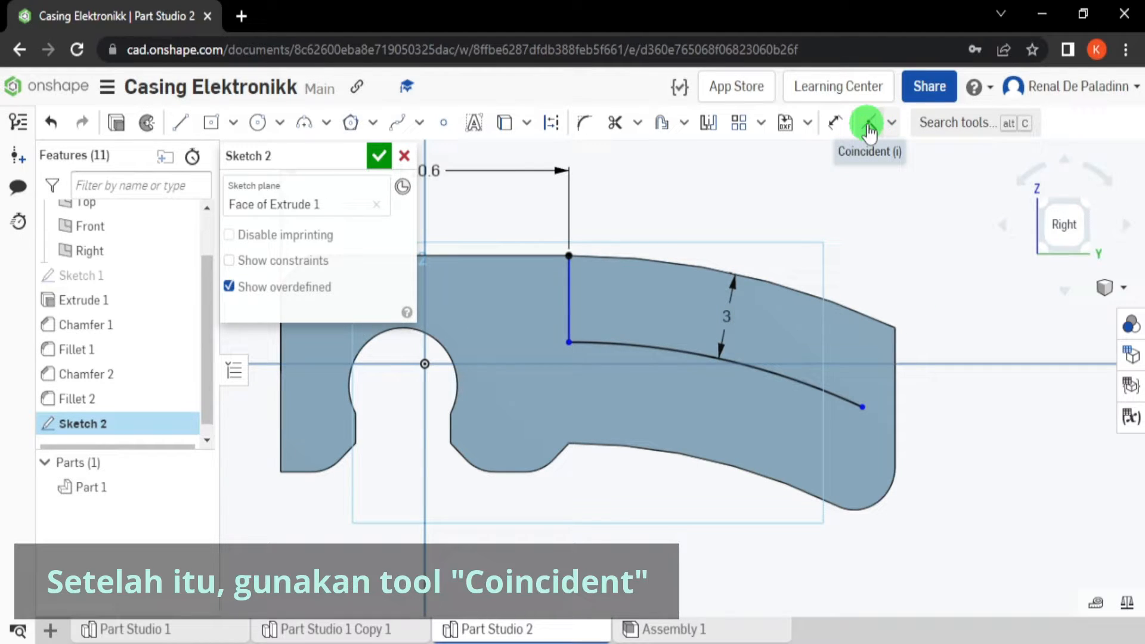
{"action": "left_click", "coordinate": [891, 123]}
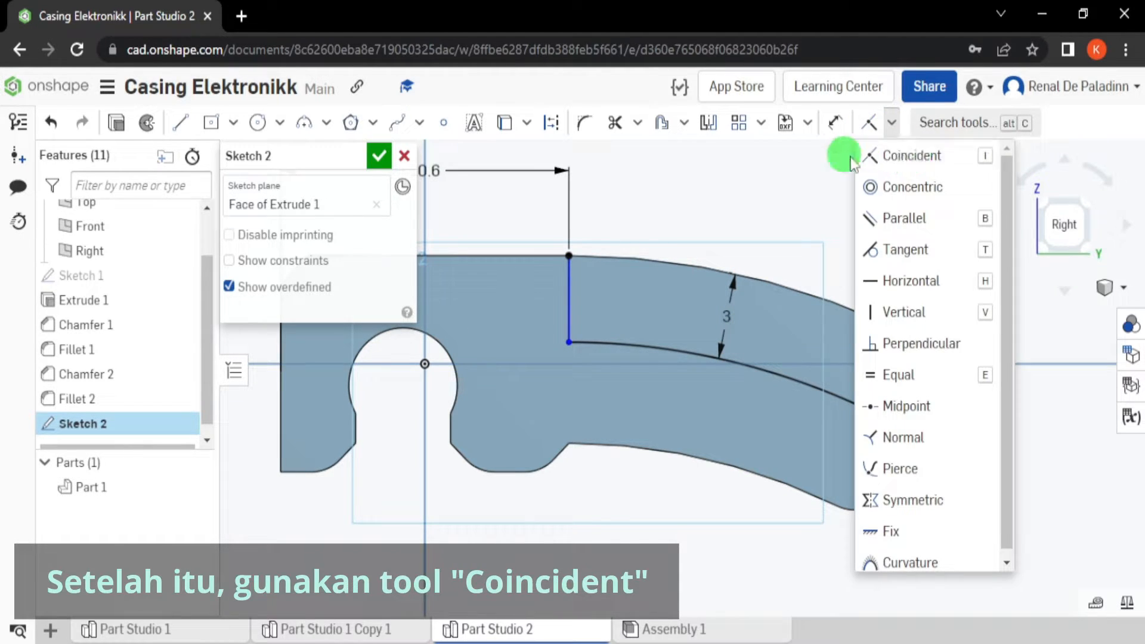
{"action": "left_click", "coordinate": [920, 160]}
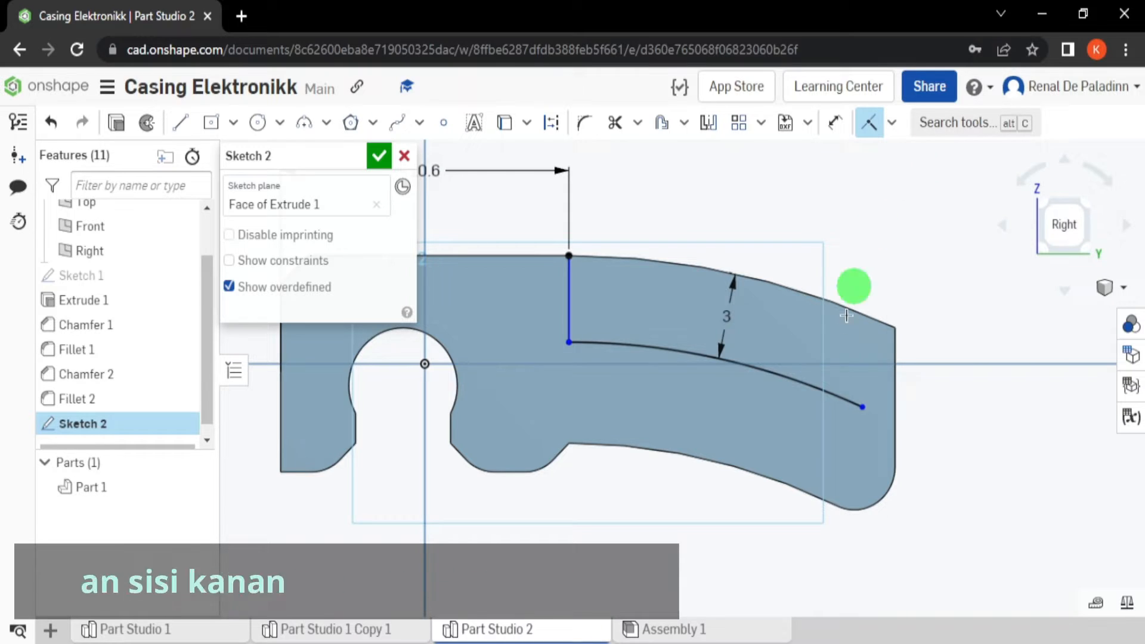
{"action": "left_click", "coordinate": [865, 408]}
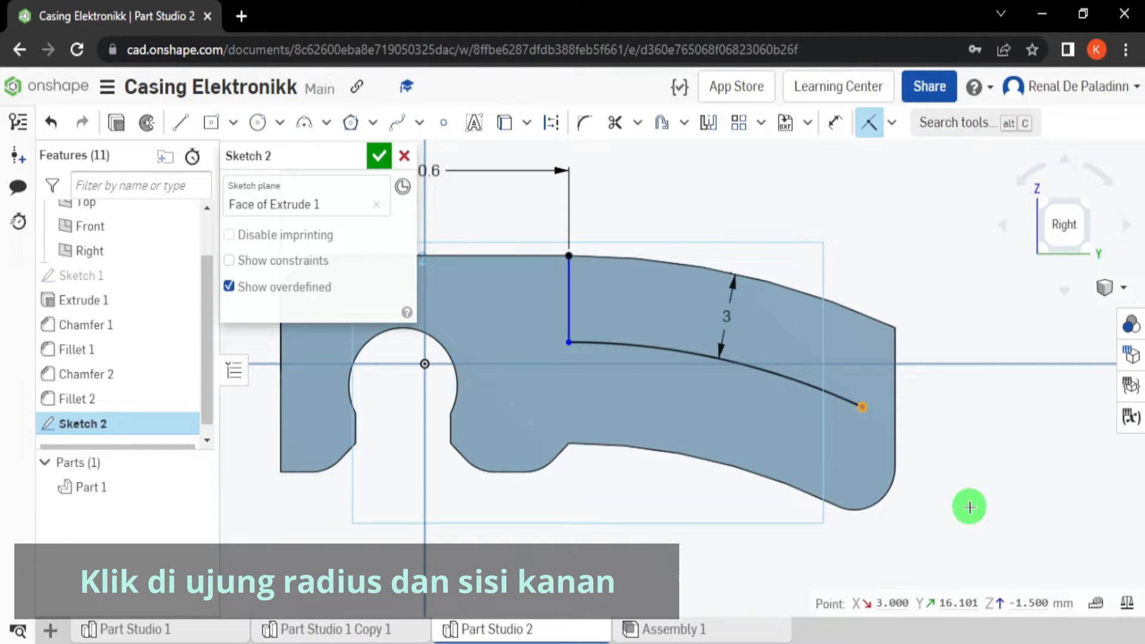
{"action": "left_click", "coordinate": [897, 444]}
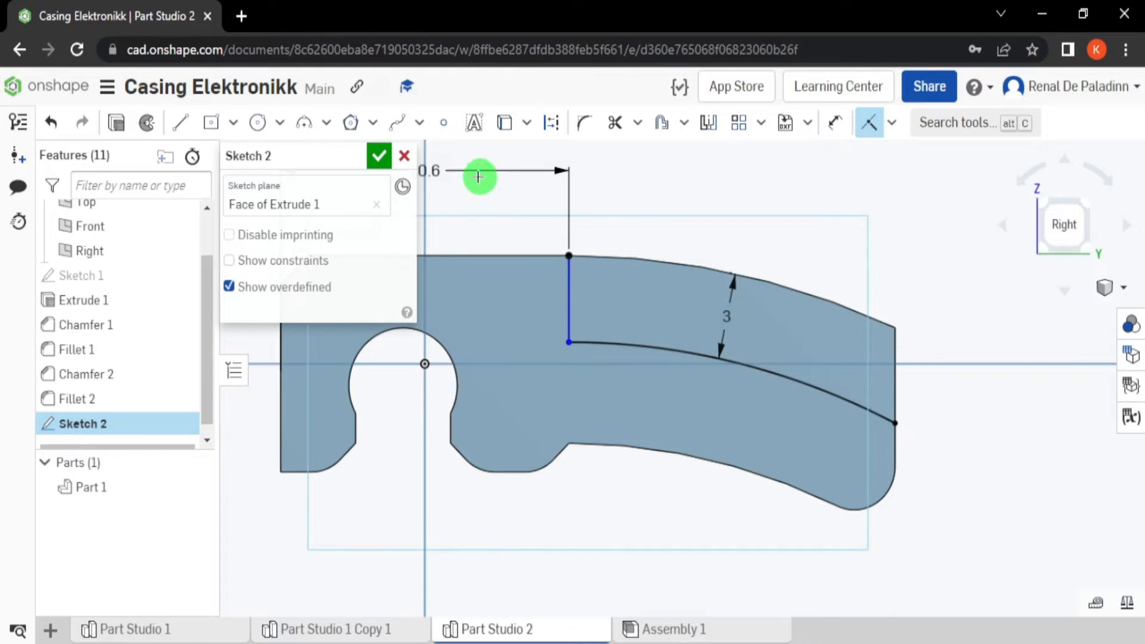
Step: Dimension the vertical line at 3 mm and finish the sketch
{"action": "left_click", "coordinate": [836, 123]}
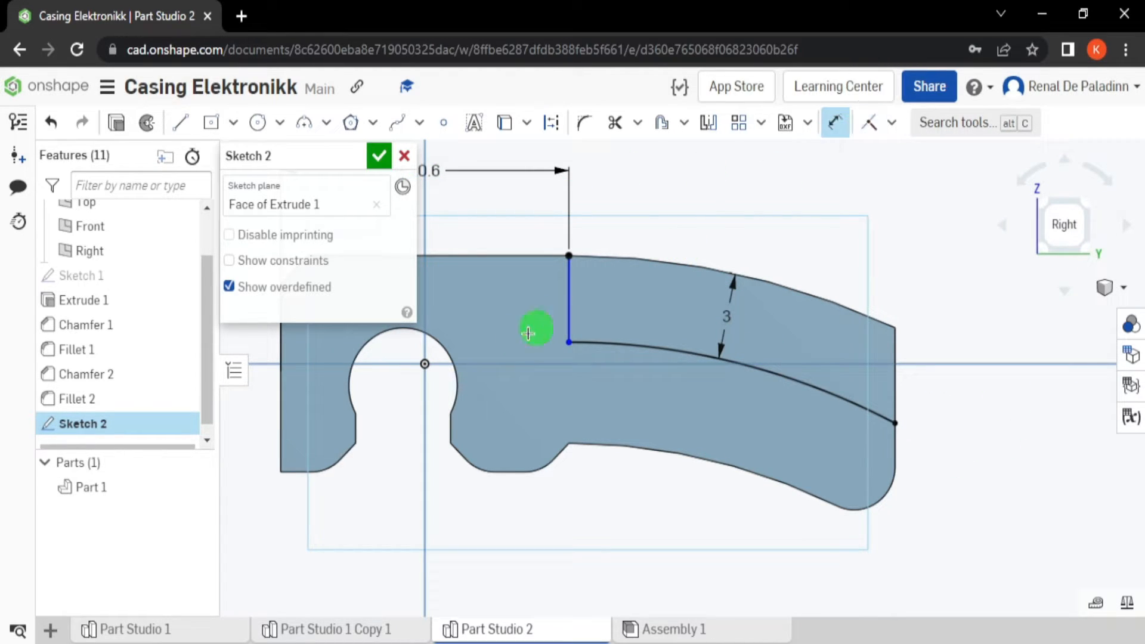
{"action": "left_click", "coordinate": [569, 309]}
{"action": "left_click", "coordinate": [532, 299]}
{"action": "key", "text": "Return"}
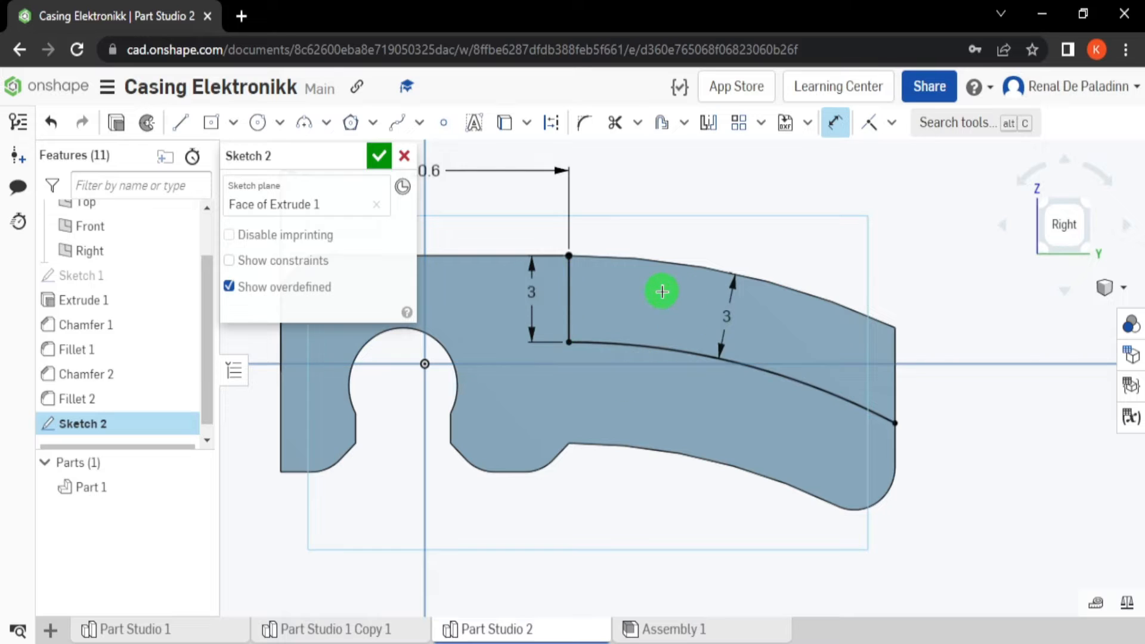
{"action": "middle_click_drag", "start_coordinate": [716, 217], "coordinate": [831, 238]}
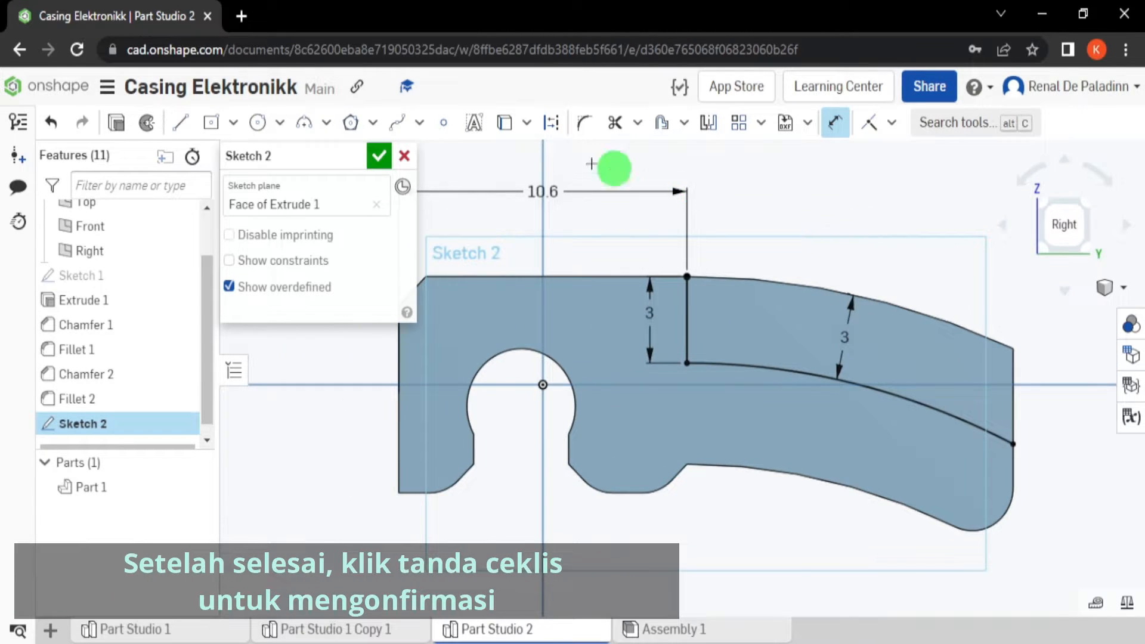
{"action": "left_click", "coordinate": [378, 157]}
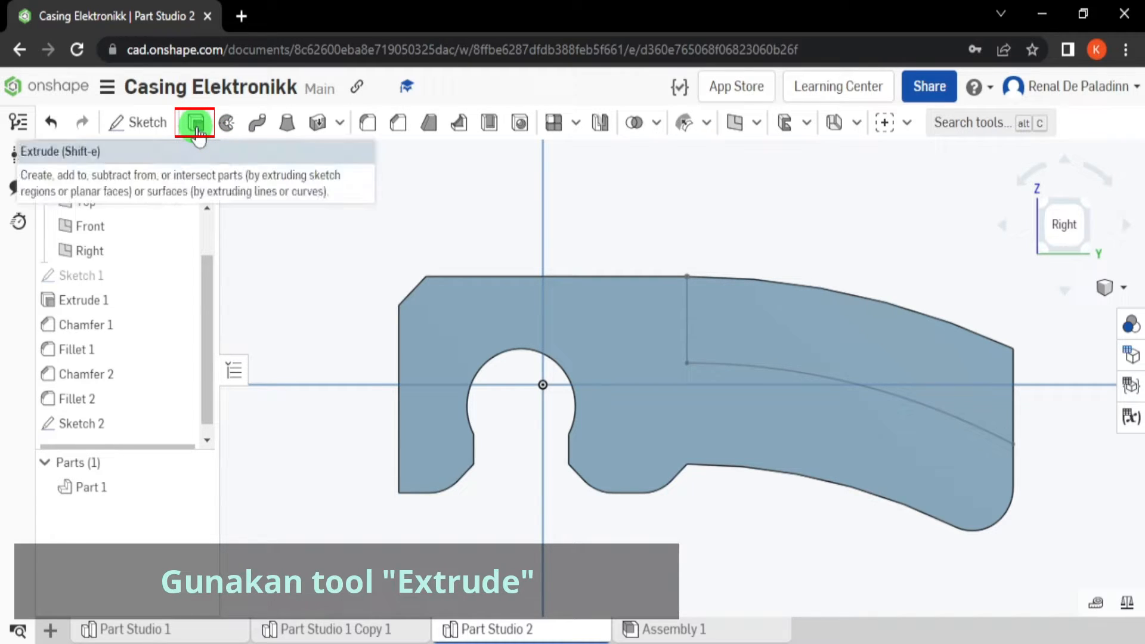
Step: Extrude the curved strip region of the second sketch by 21.2 mm, adding it to the existing part
{"action": "left_click", "coordinate": [197, 125]}
{"action": "left_click", "coordinate": [845, 323]}
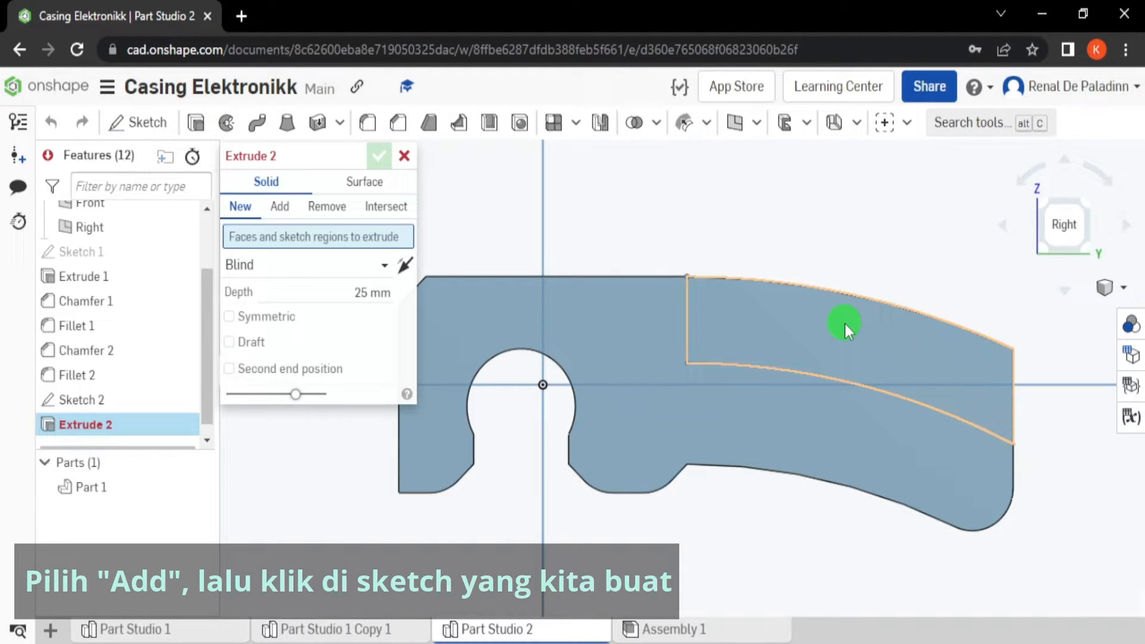
{"action": "left_click", "coordinate": [280, 206]}
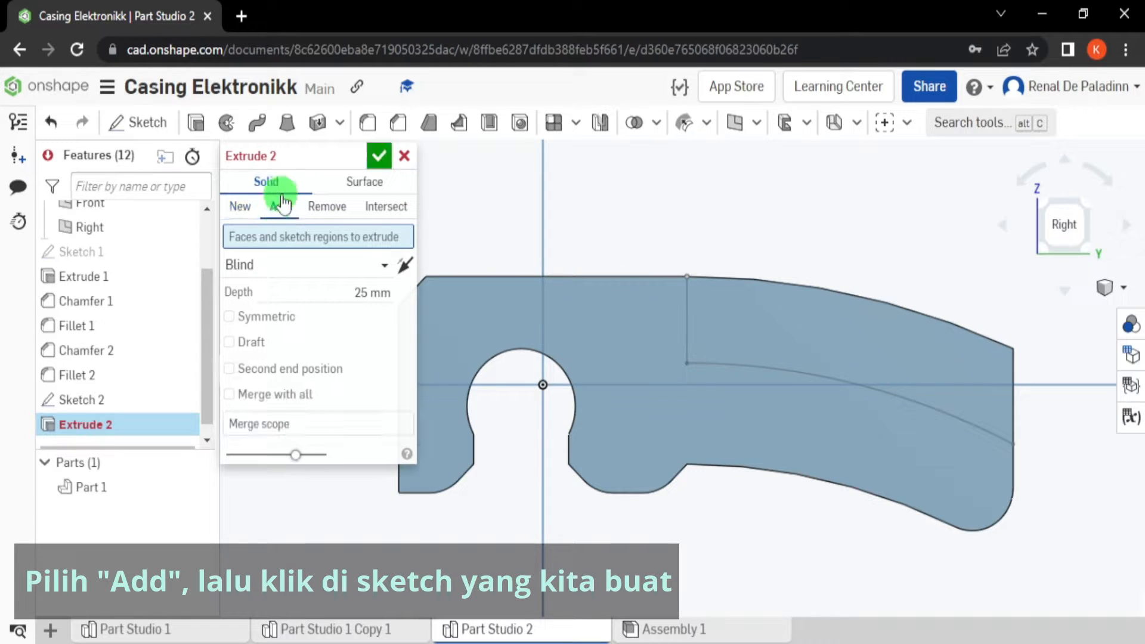
{"action": "left_click", "coordinate": [803, 326]}
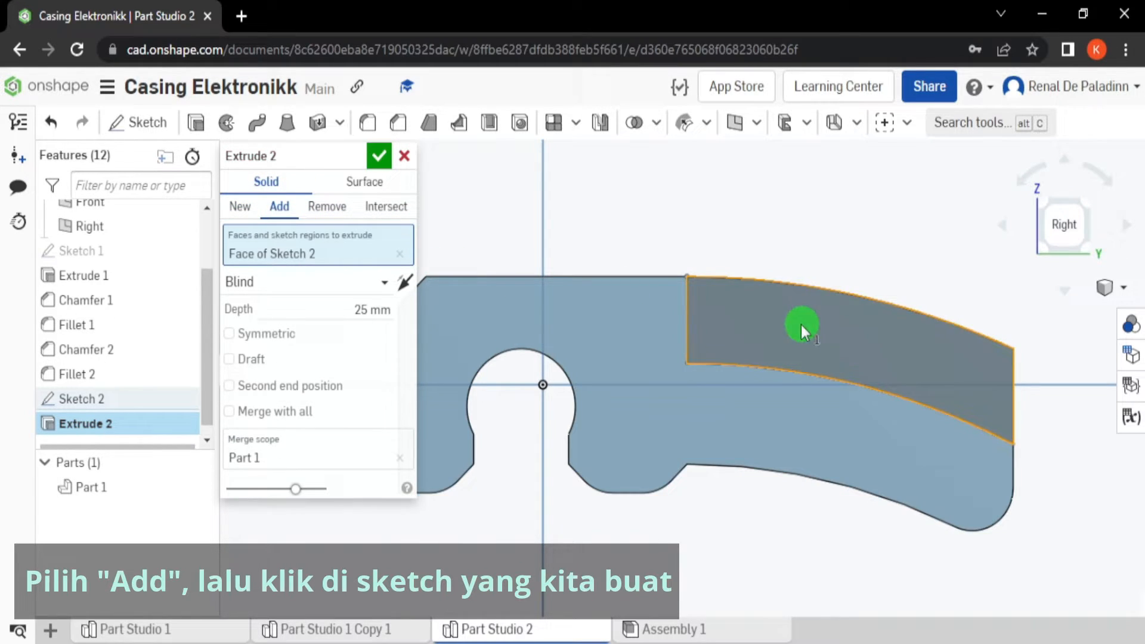
{"action": "left_click", "coordinate": [346, 307]}
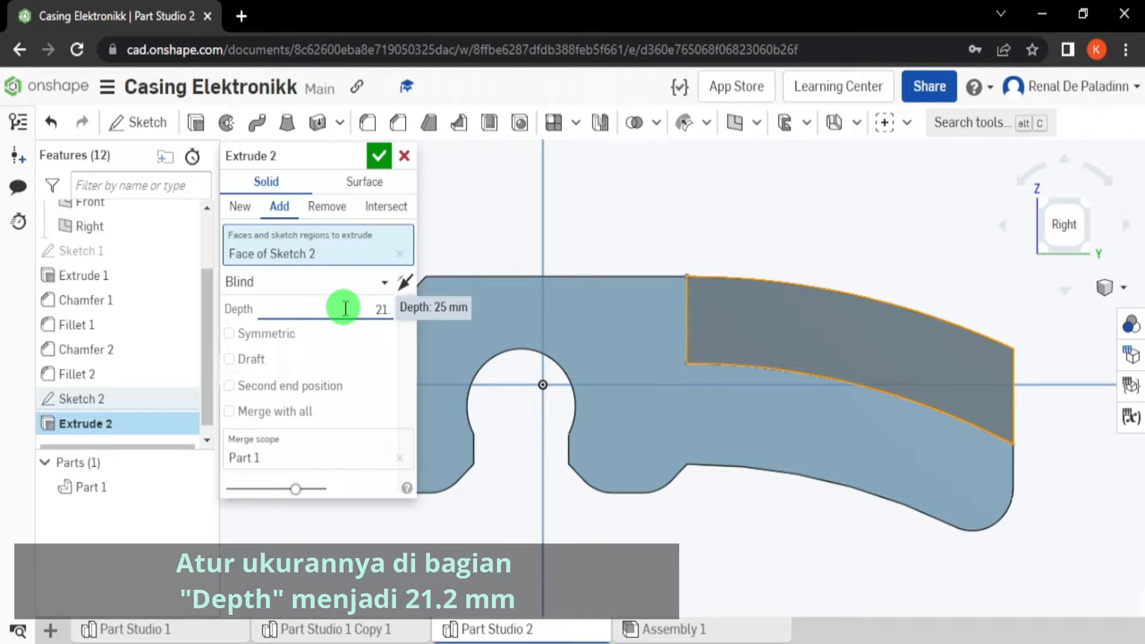
{"action": "right_click_drag", "start_coordinate": [688, 345], "coordinate": [789, 335]}
{"action": "scroll", "coordinate": [789, 328], "scroll_direction": "down", "scroll_amount": 1}
{"action": "middle_click_drag", "start_coordinate": [792, 329], "coordinate": [788, 367]}
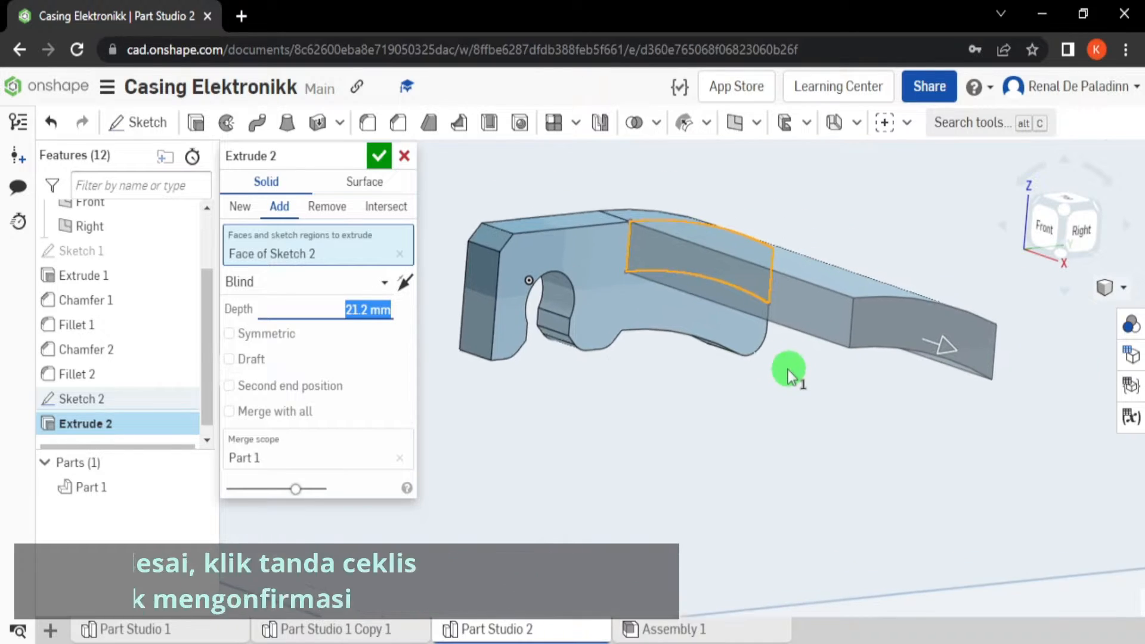
{"action": "scroll", "coordinate": [788, 368], "scroll_direction": "down", "scroll_amount": 1}
{"action": "left_click", "coordinate": [378, 157]}
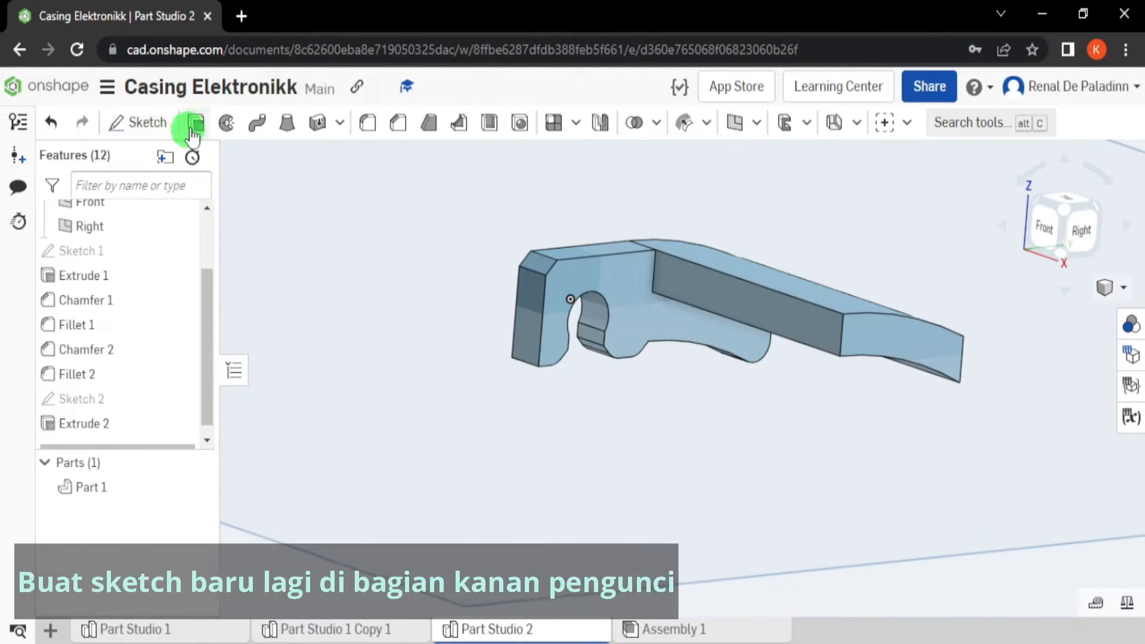
Step: Start a new sketch on the flat end face of the extruded curved extension
{"action": "left_click", "coordinate": [132, 126]}
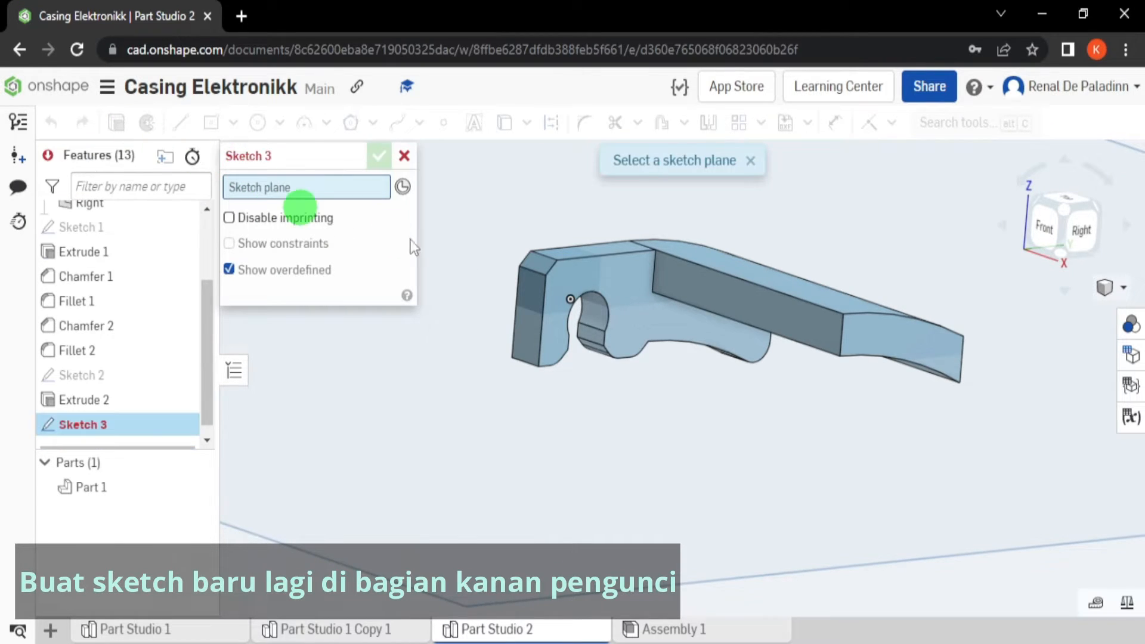
{"action": "left_click", "coordinate": [889, 332]}
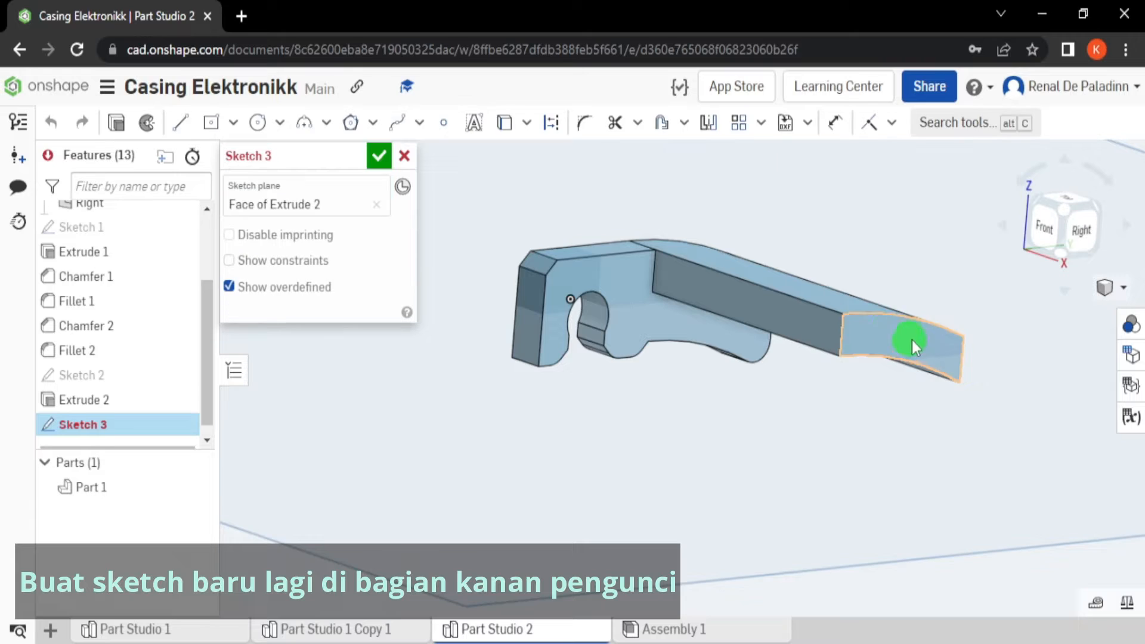
{"action": "right_click", "coordinate": [542, 285]}
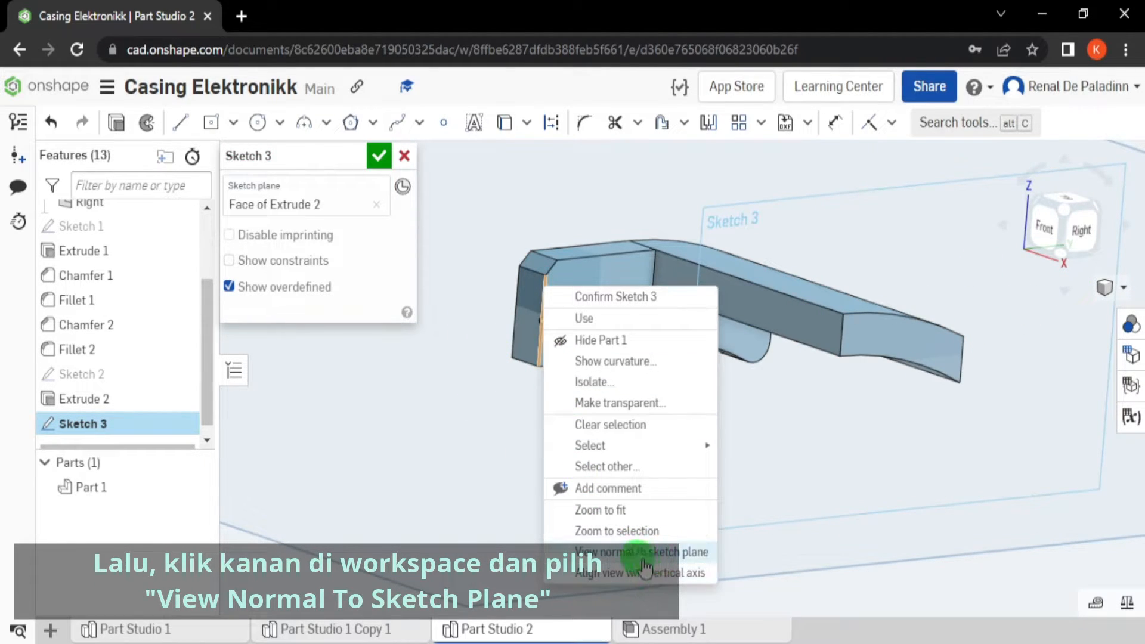
{"action": "left_click", "coordinate": [661, 552]}
{"action": "scroll", "coordinate": [681, 369], "scroll_direction": "up", "scroll_amount": 5}
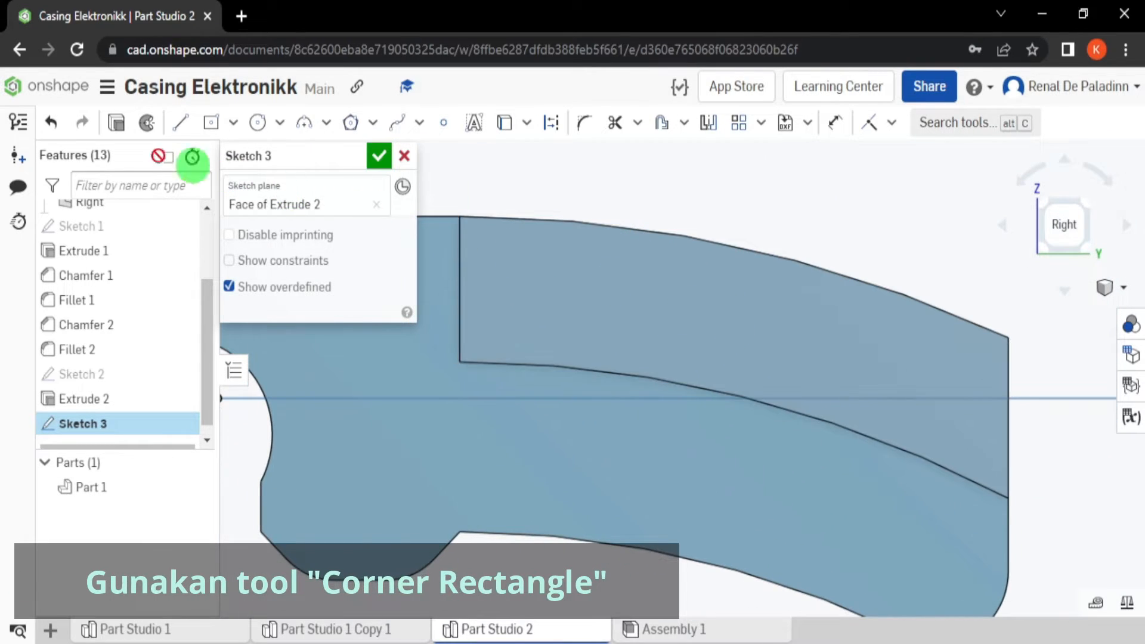
Step: Draw a corner rectangle 1.5 mm wide and 4 mm high, starting on the extension's lower curved edge and reaching downward
{"action": "left_click", "coordinate": [233, 122]}
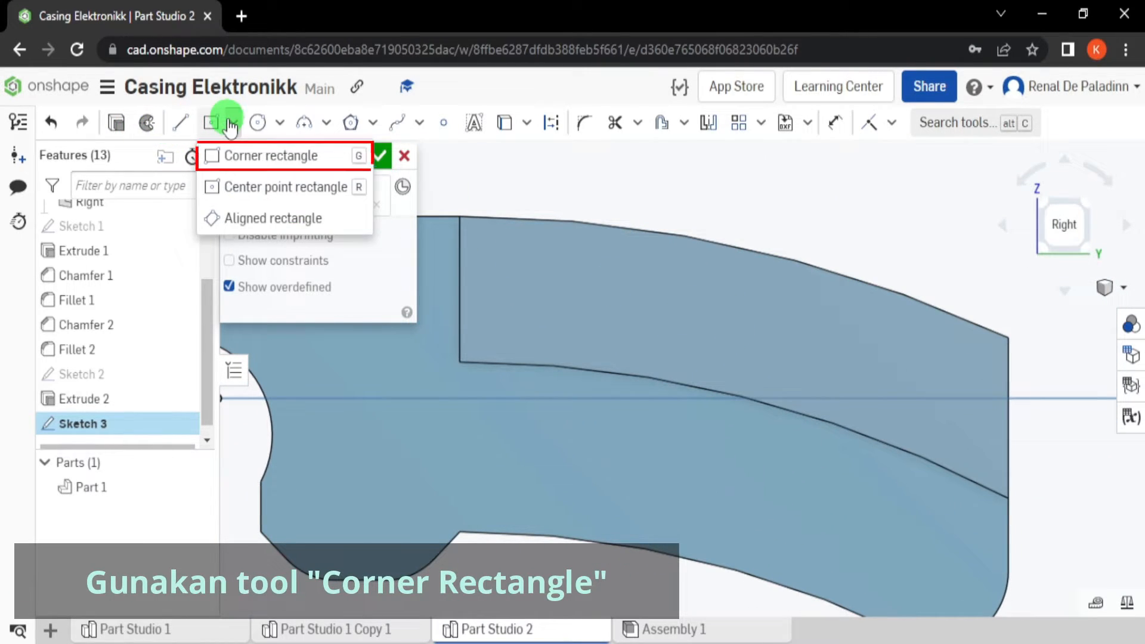
{"action": "left_click", "coordinate": [327, 156]}
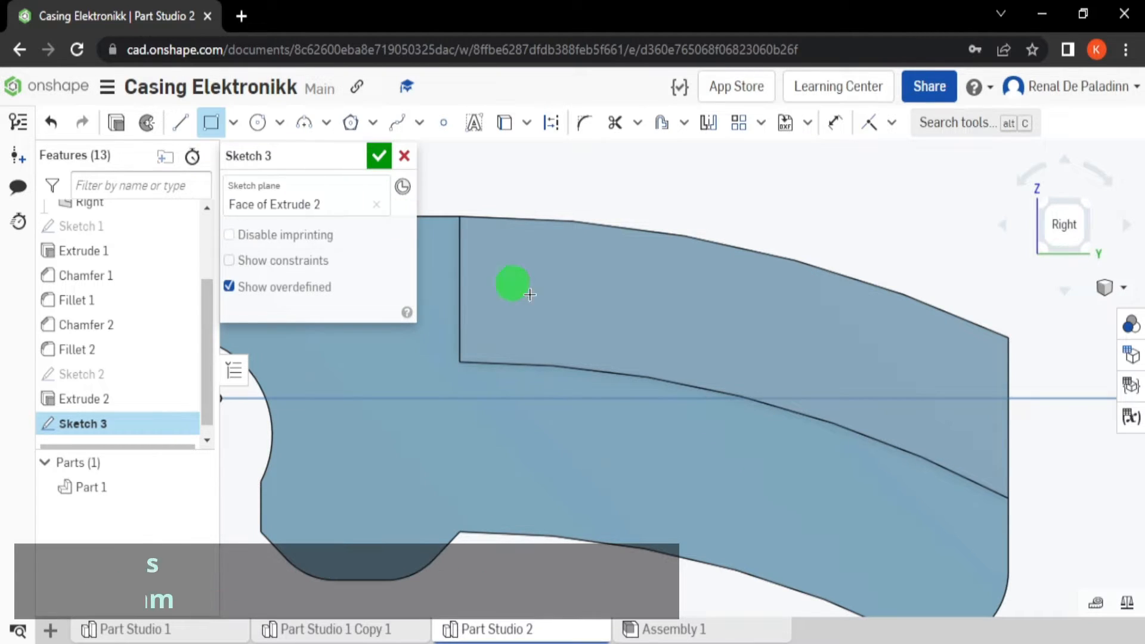
{"action": "left_click", "coordinate": [644, 375]}
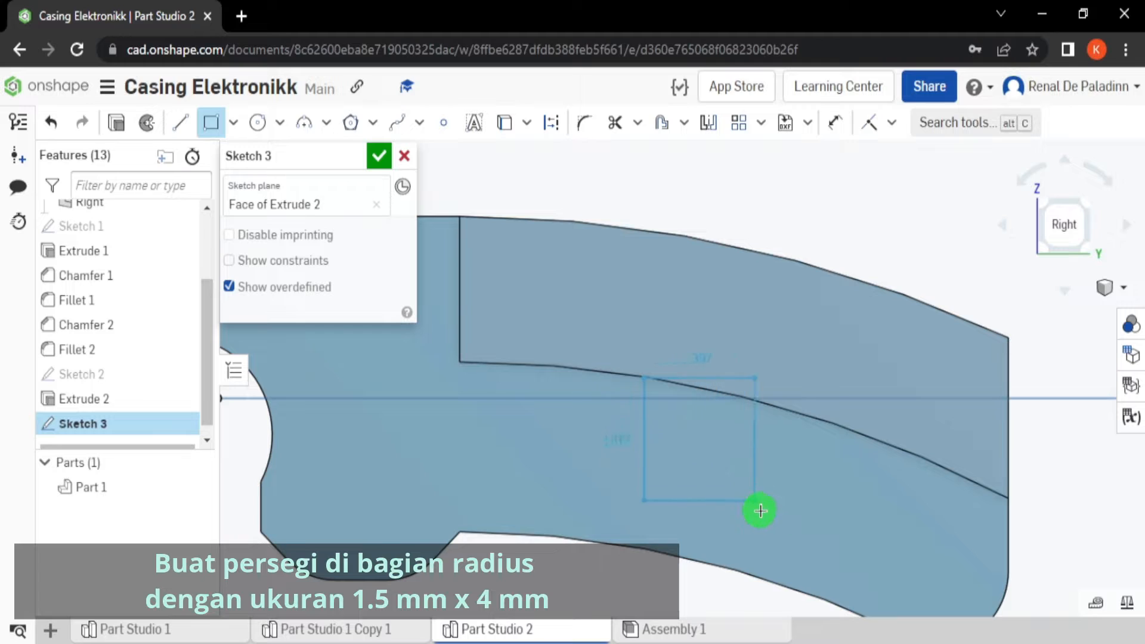
{"action": "left_click", "coordinate": [751, 547]}
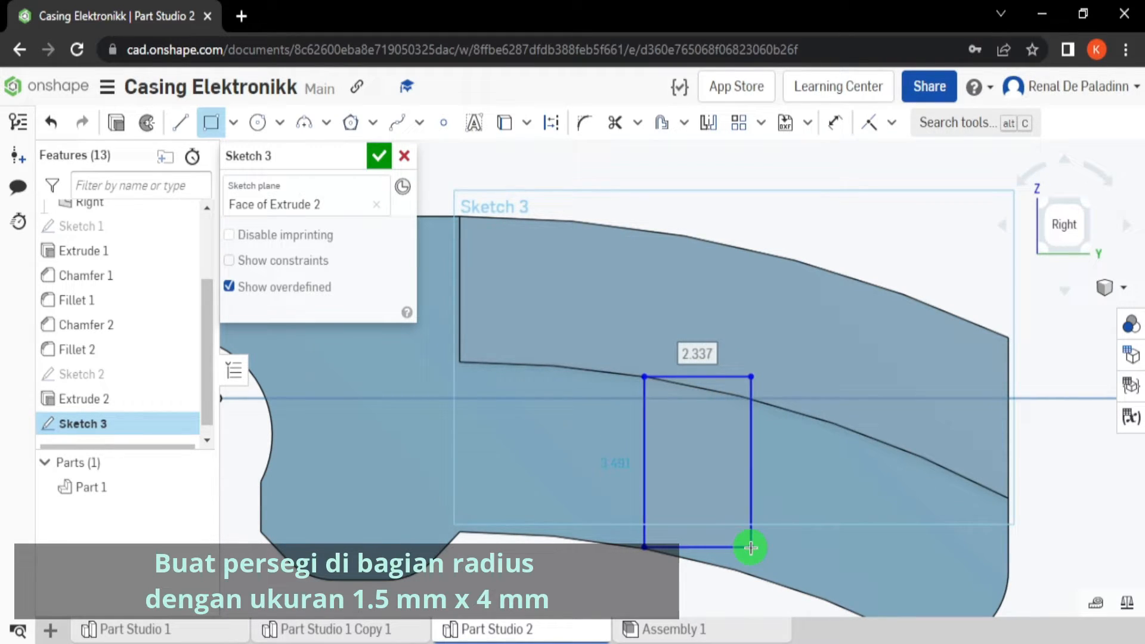
{"action": "type", "text": "1"}
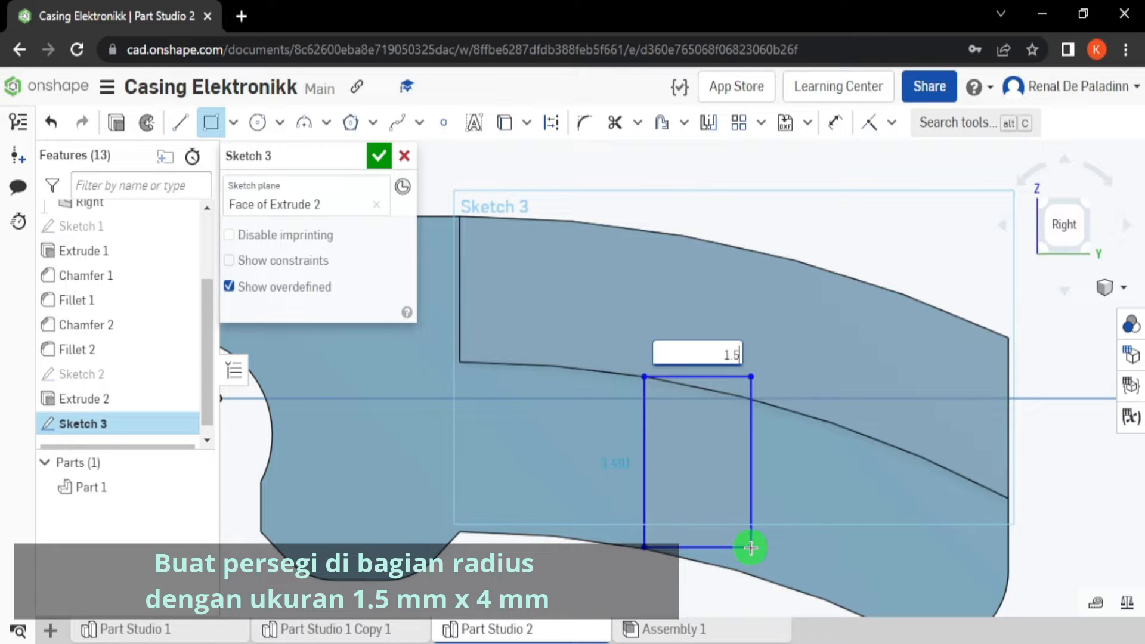
{"action": "type", "text": ".5"}
{"action": "key", "text": "Return"}
{"action": "type", "text": "4"}
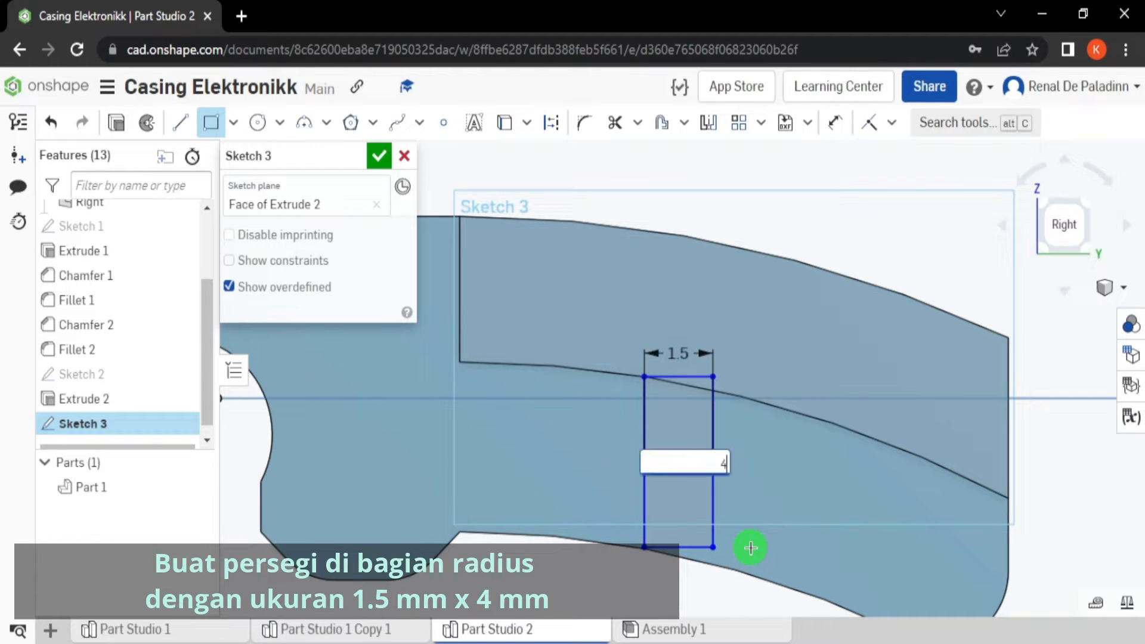
{"action": "key", "text": "Return"}
Step: Draw a second corner rectangle 1 mm wide and 1.5 mm high against the left side of the 4 mm high rectangle
{"action": "scroll", "coordinate": [712, 402], "scroll_direction": "down", "scroll_amount": 1}
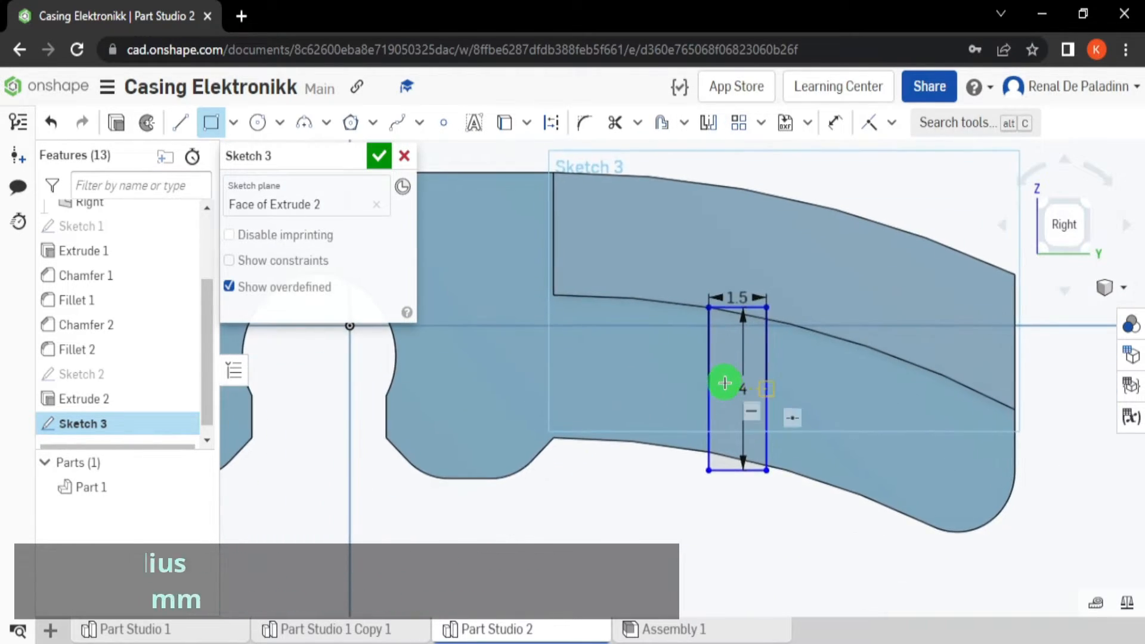
{"action": "scroll", "coordinate": [718, 363], "scroll_direction": "up", "scroll_amount": 2}
{"action": "left_click", "coordinate": [701, 351]}
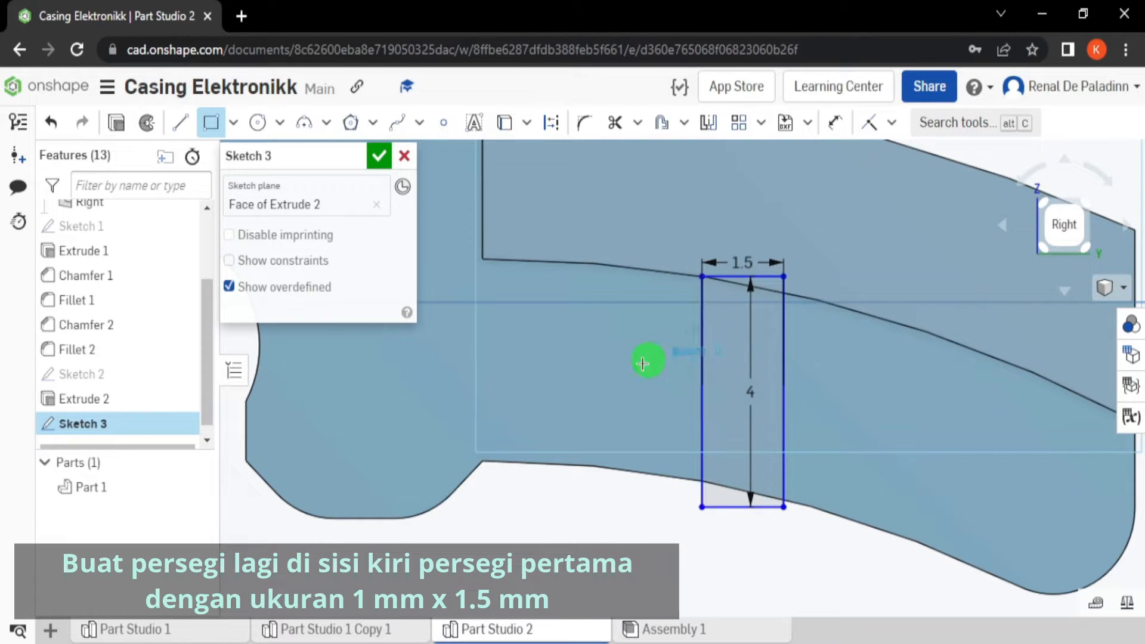
{"action": "left_click", "coordinate": [612, 438]}
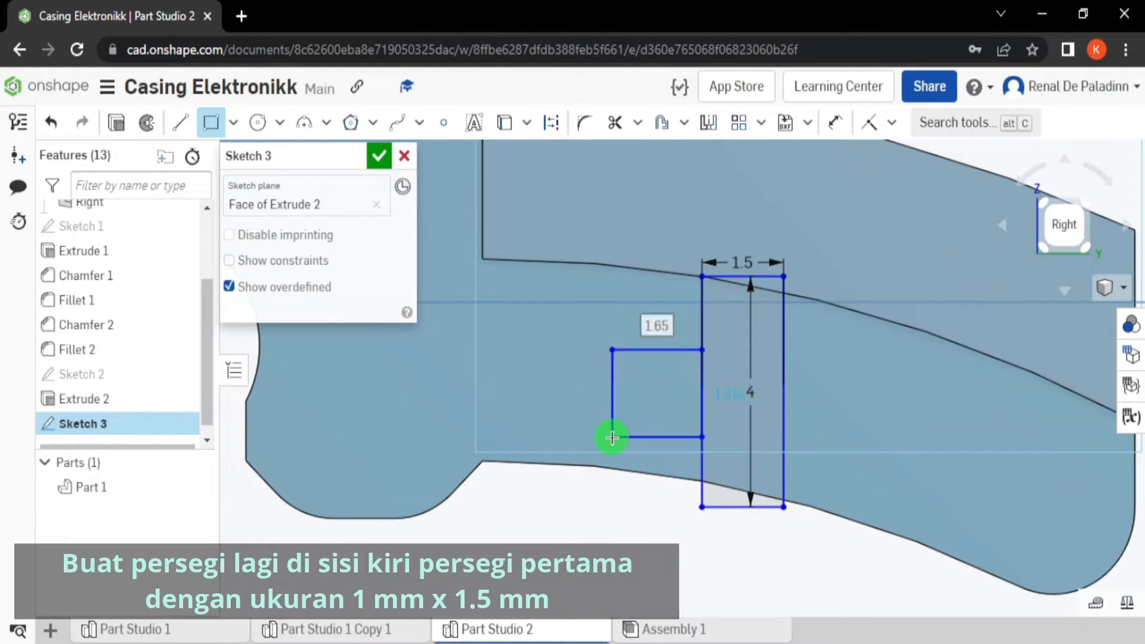
{"action": "type", "text": "1"}
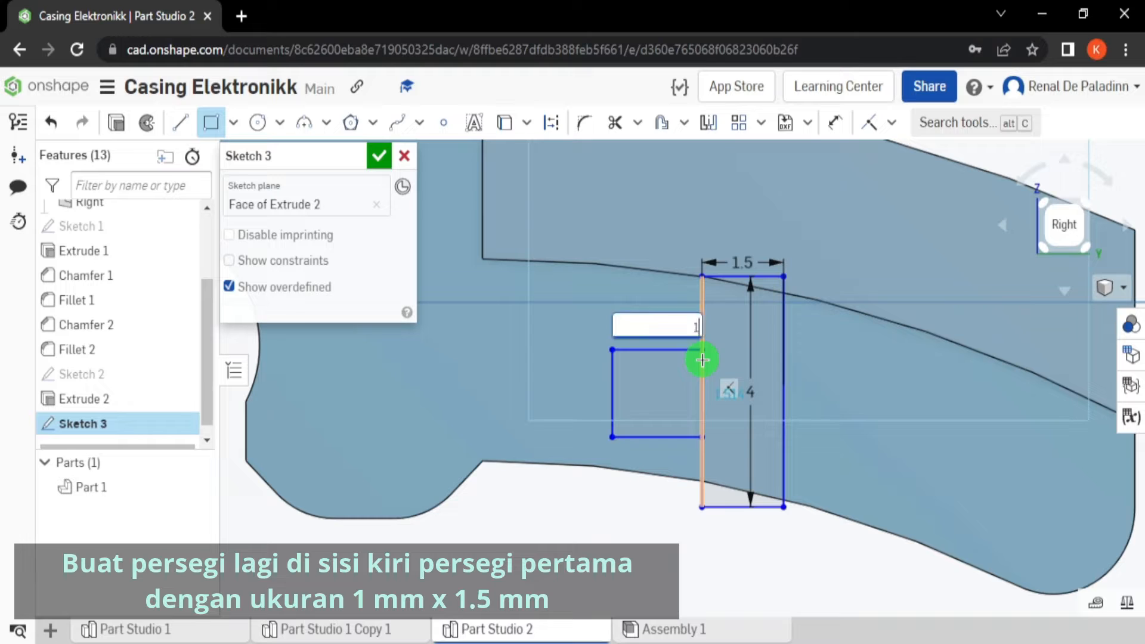
{"action": "key", "text": "Return"}
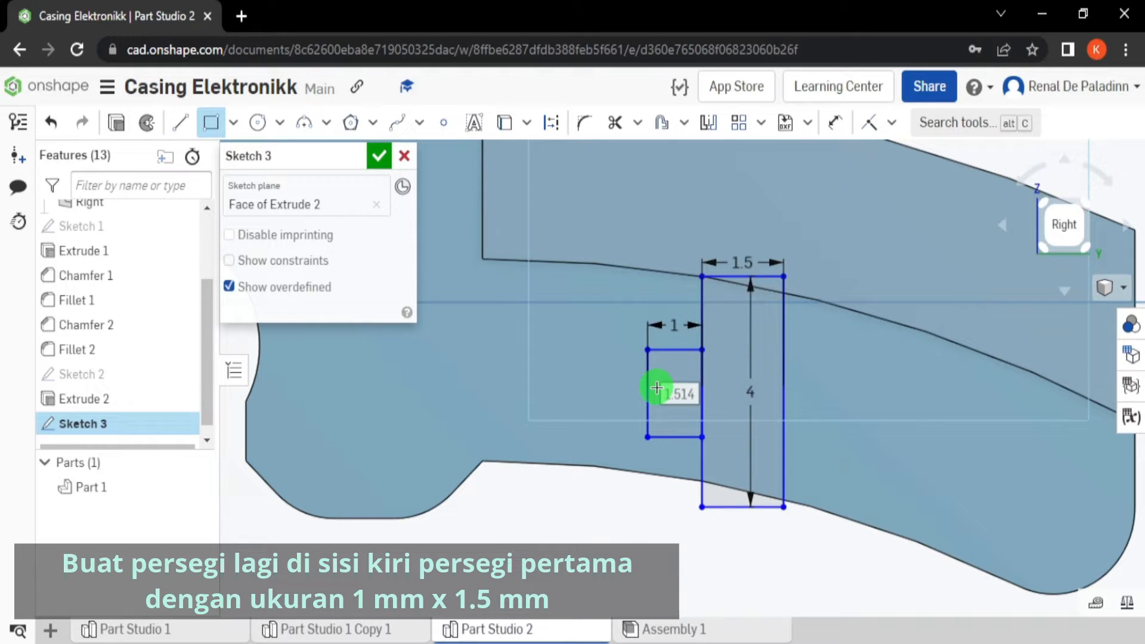
{"action": "left_click", "coordinate": [657, 388]}
{"action": "type", "text": "1"}
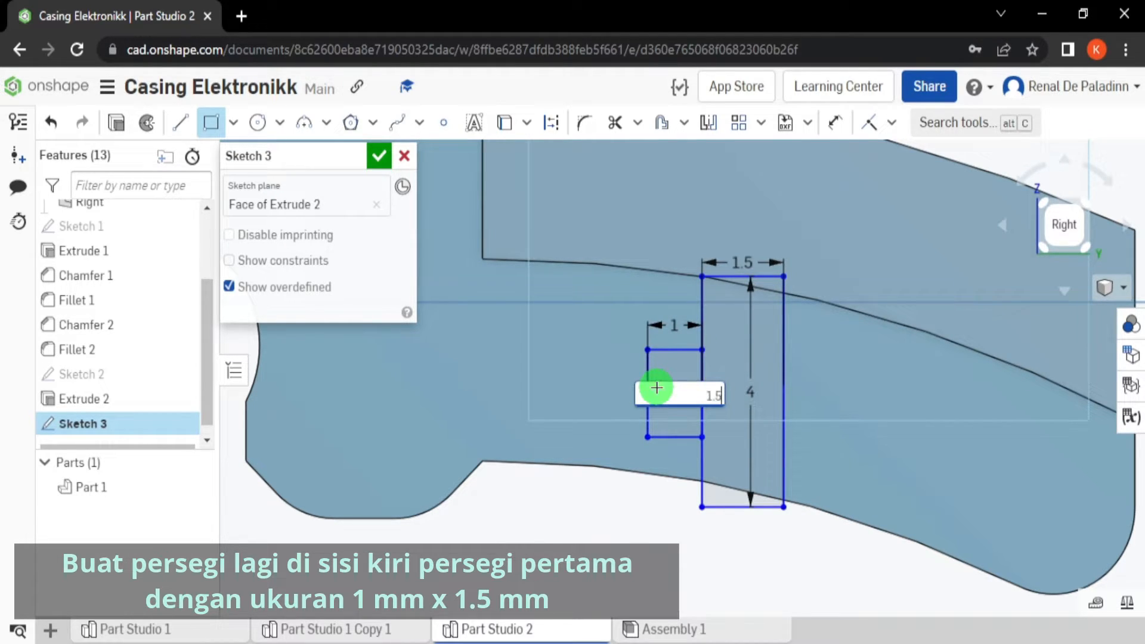
{"action": "type", "text": ".5"}
{"action": "key", "text": "Return"}
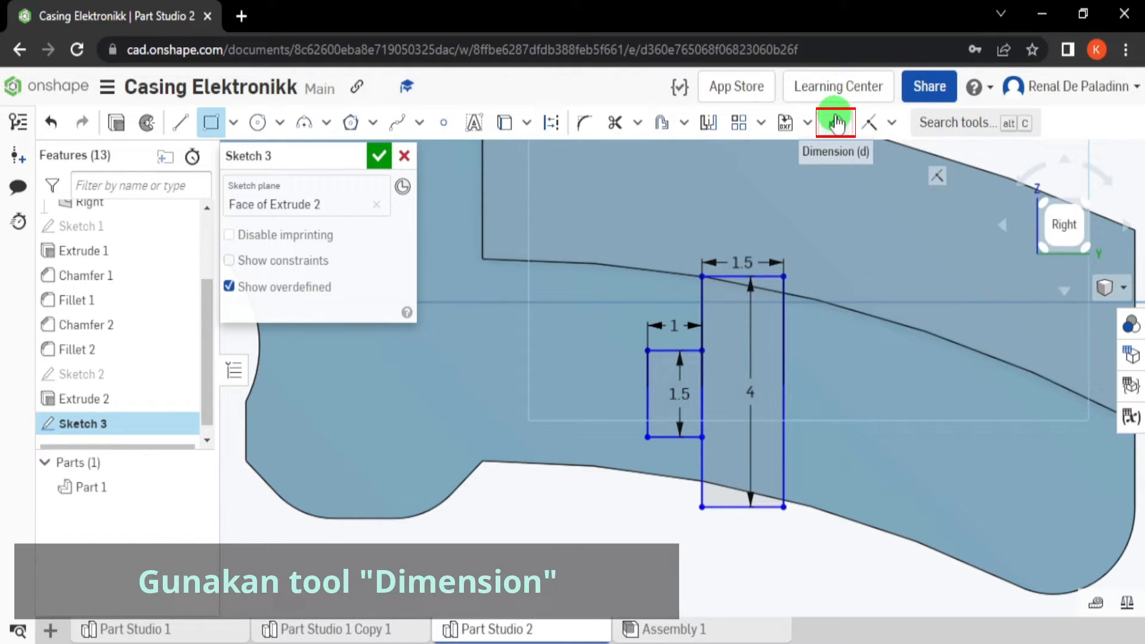
{"action": "left_click", "coordinate": [836, 123]}
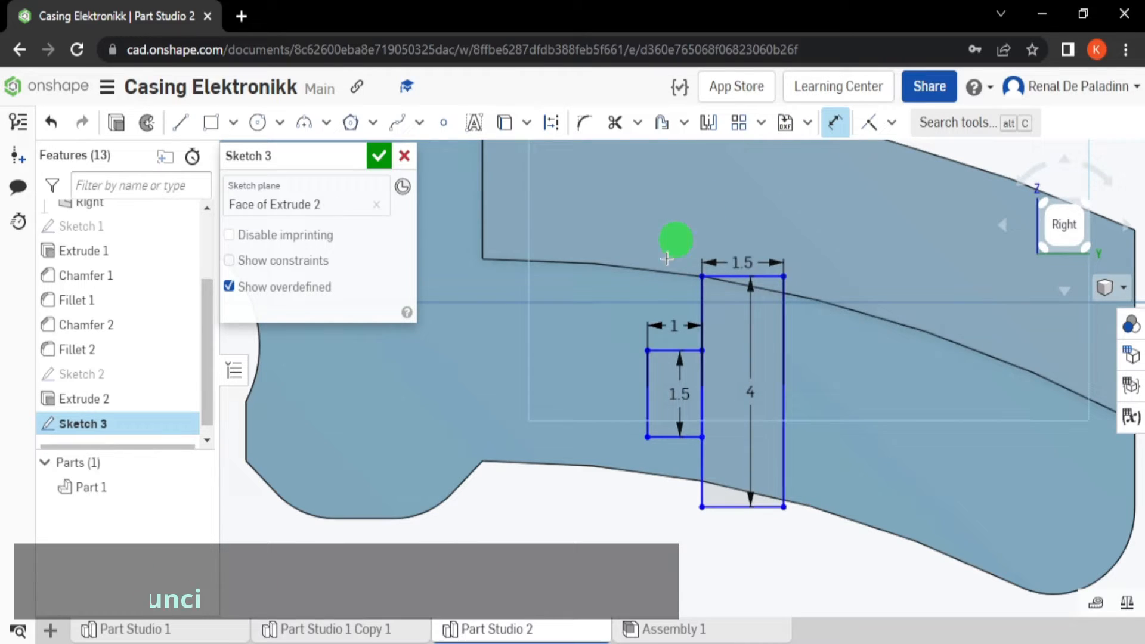
{"action": "left_click", "coordinate": [701, 305]}
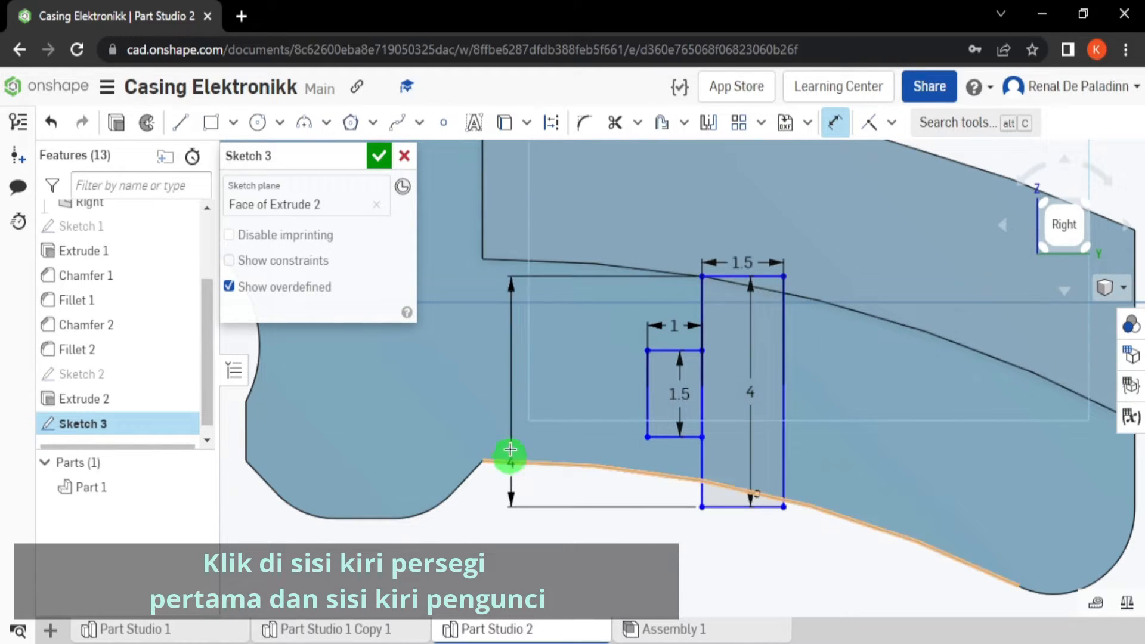
{"action": "middle_click_drag", "start_coordinate": [494, 234], "coordinate": [517, 363]}
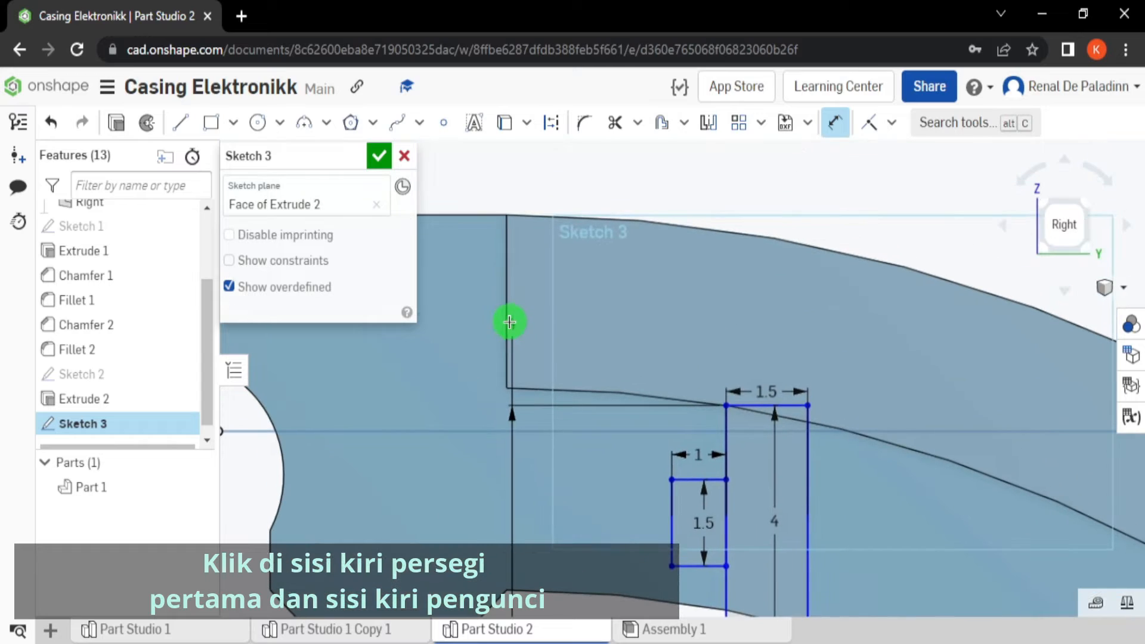
{"action": "left_click", "coordinate": [505, 336]}
{"action": "scroll", "coordinate": [583, 490], "scroll_direction": "down", "scroll_amount": 1}
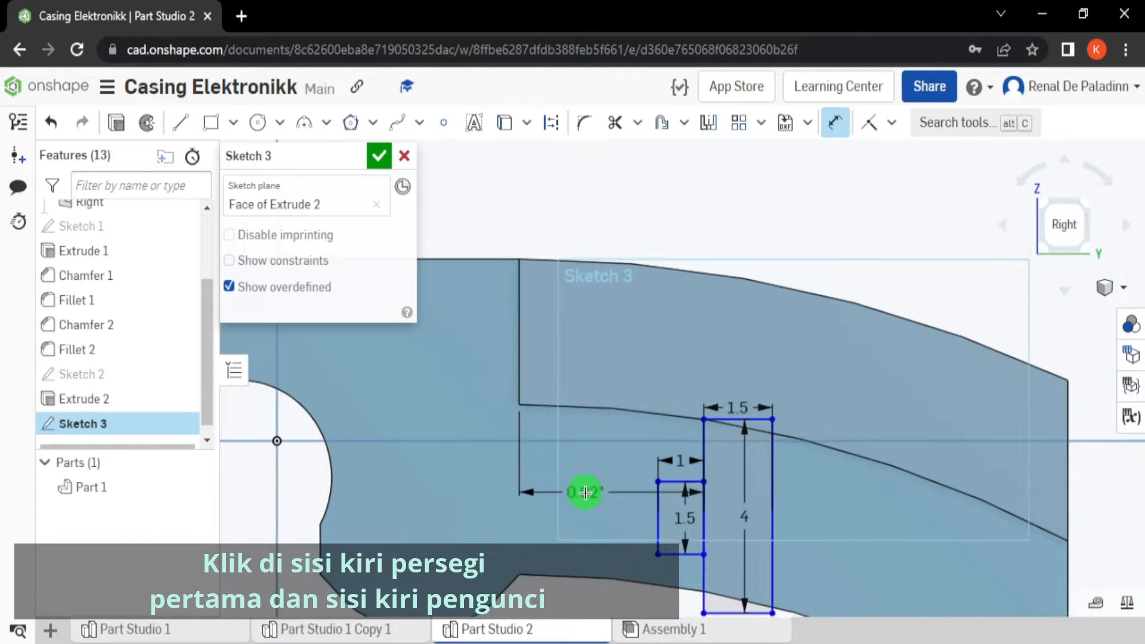
{"action": "middle_click_drag", "start_coordinate": [583, 490], "coordinate": [600, 364]}
{"action": "scroll", "coordinate": [615, 470], "scroll_direction": "up", "scroll_amount": 2}
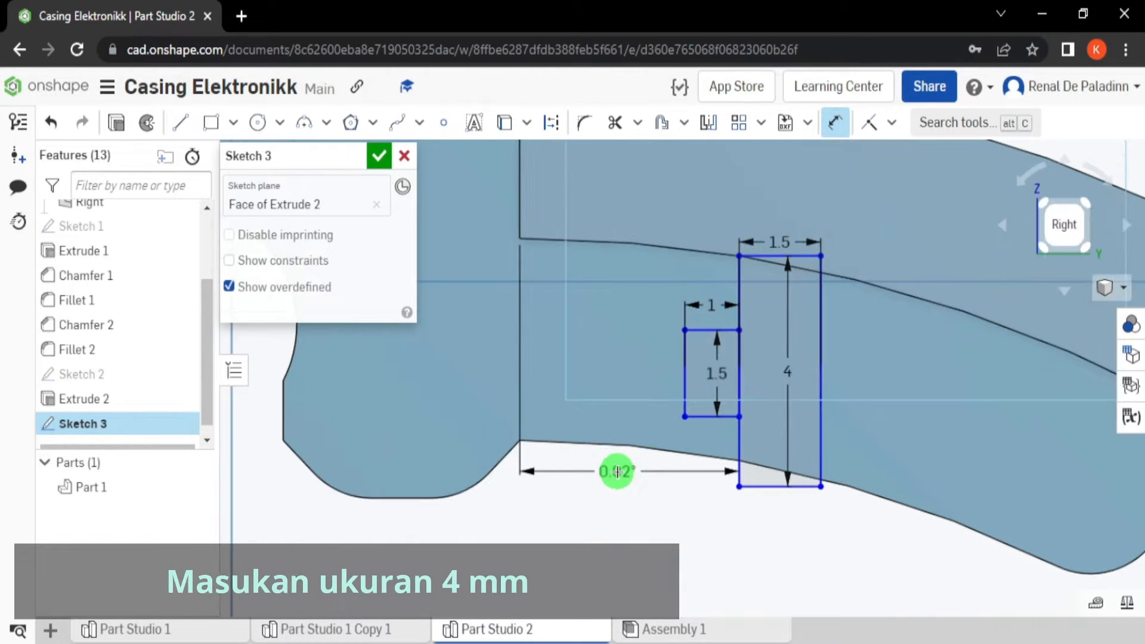
{"action": "key", "text": "Escape"}
Step: Dimension the distance from the extension's vertical edge to the tall rectangle's left side at 4 mm
{"action": "left_click", "coordinate": [838, 122]}
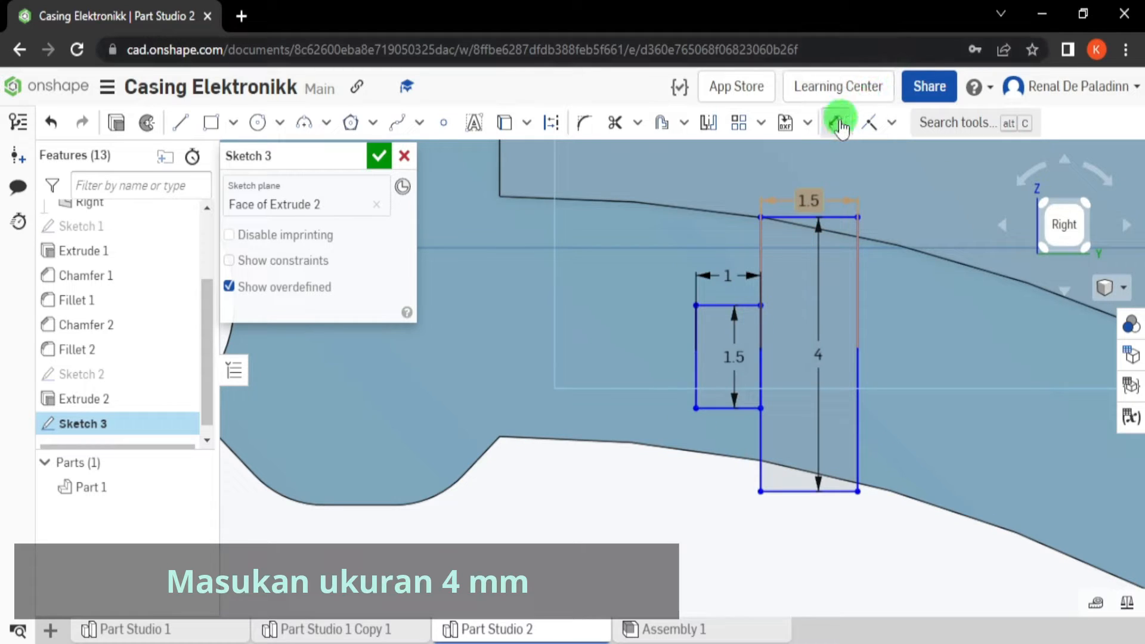
{"action": "left_click", "coordinate": [755, 263]}
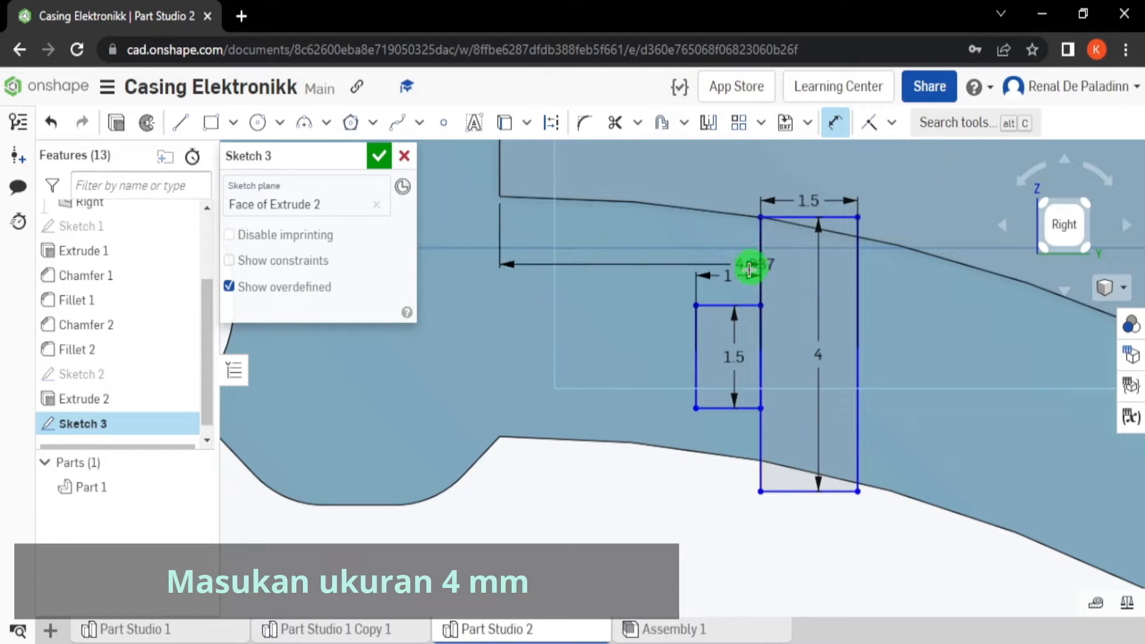
{"action": "left_click", "coordinate": [635, 480]}
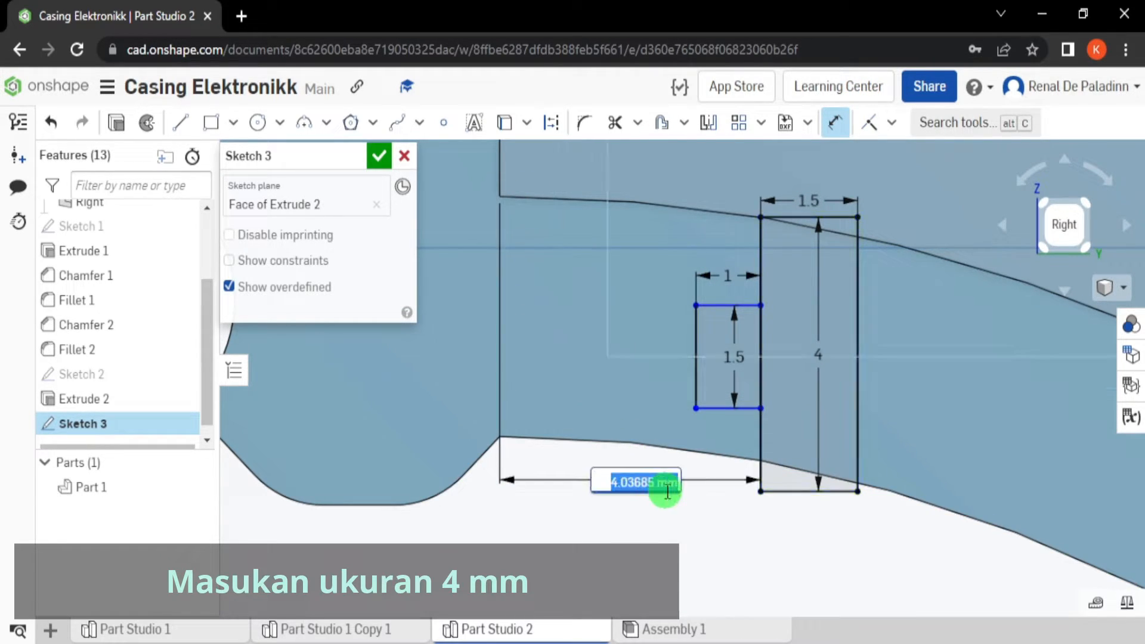
{"action": "type", "text": "4"}
{"action": "key", "text": "Return"}
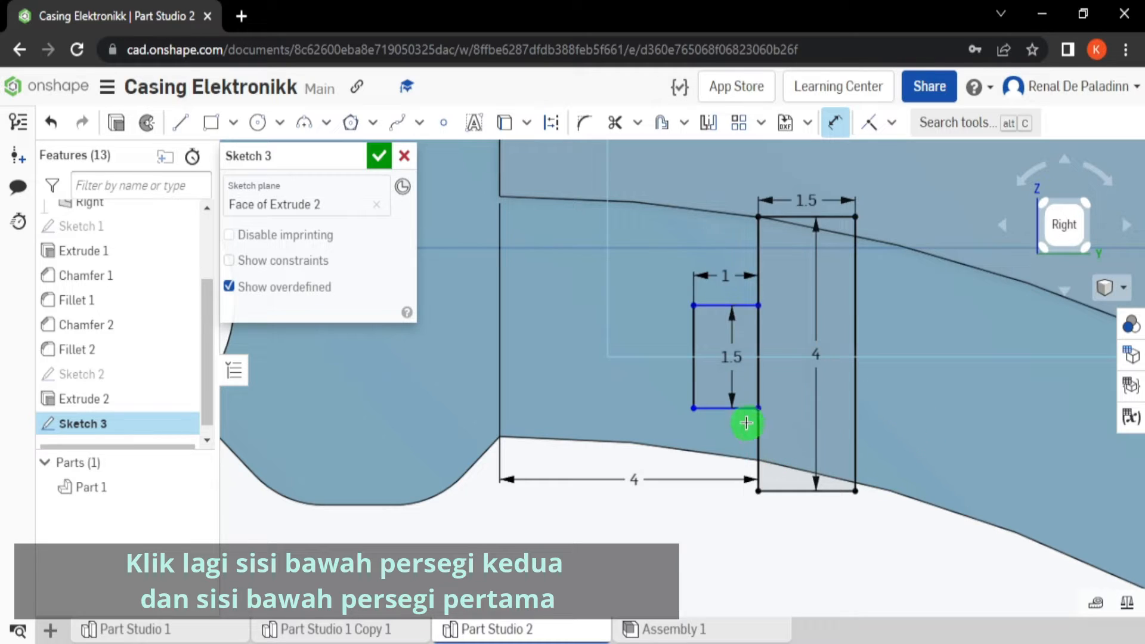
Step: Dimension the vertical distance between the small and tall rectangles' bottom edges at 0.75 mm and finish the sketch
{"action": "left_click", "coordinate": [725, 408]}
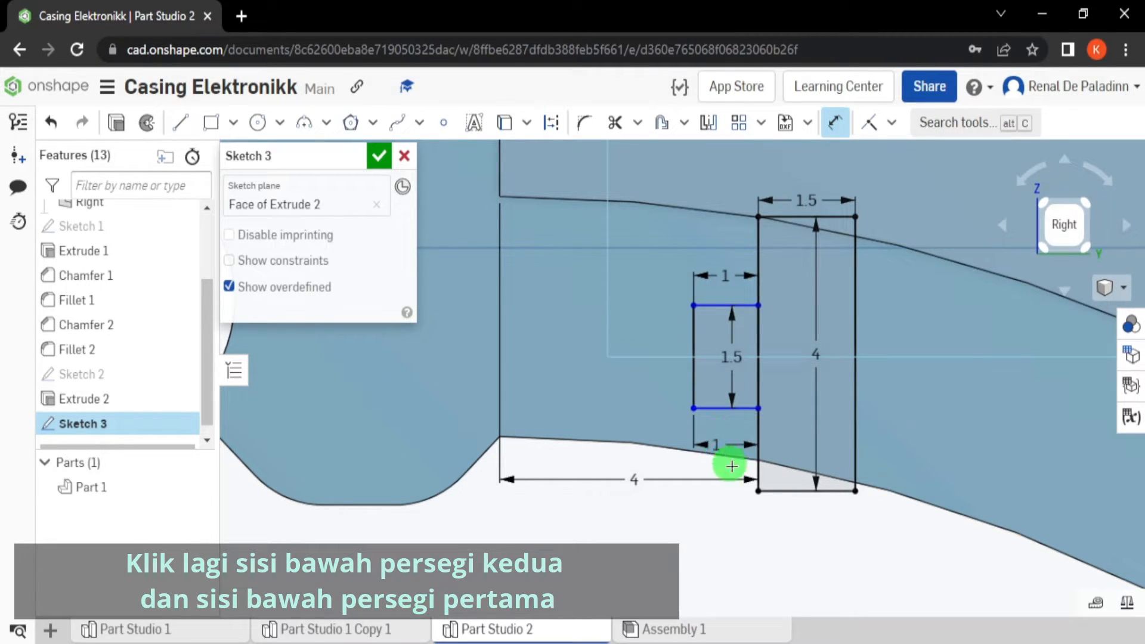
{"action": "left_click", "coordinate": [819, 488]}
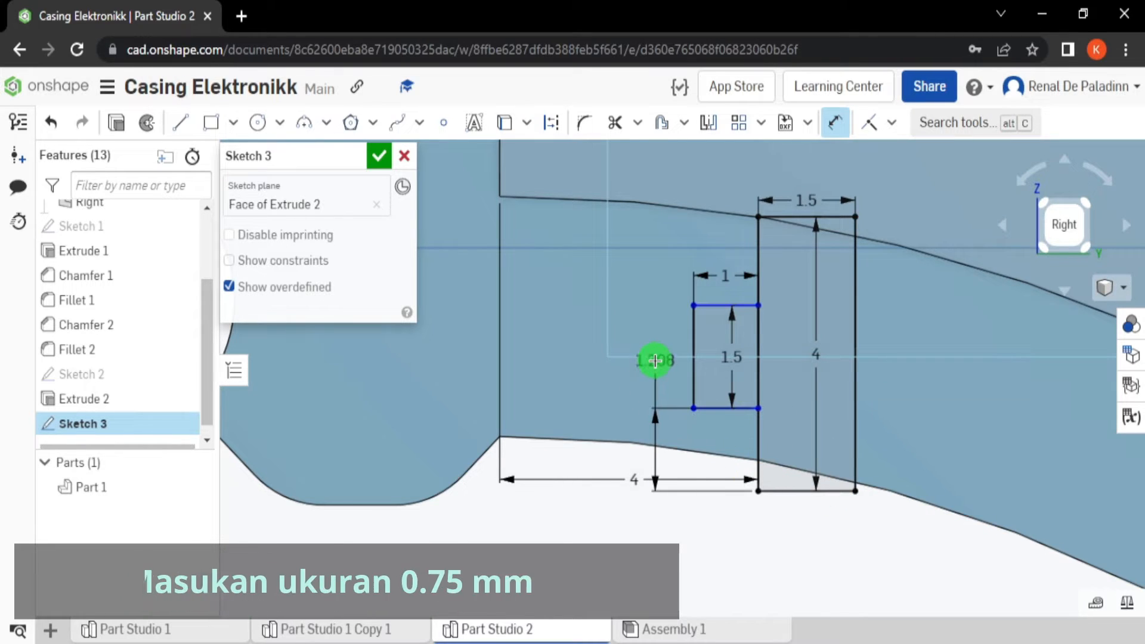
{"action": "left_click", "coordinate": [657, 362]}
{"action": "type", "text": "0.75"}
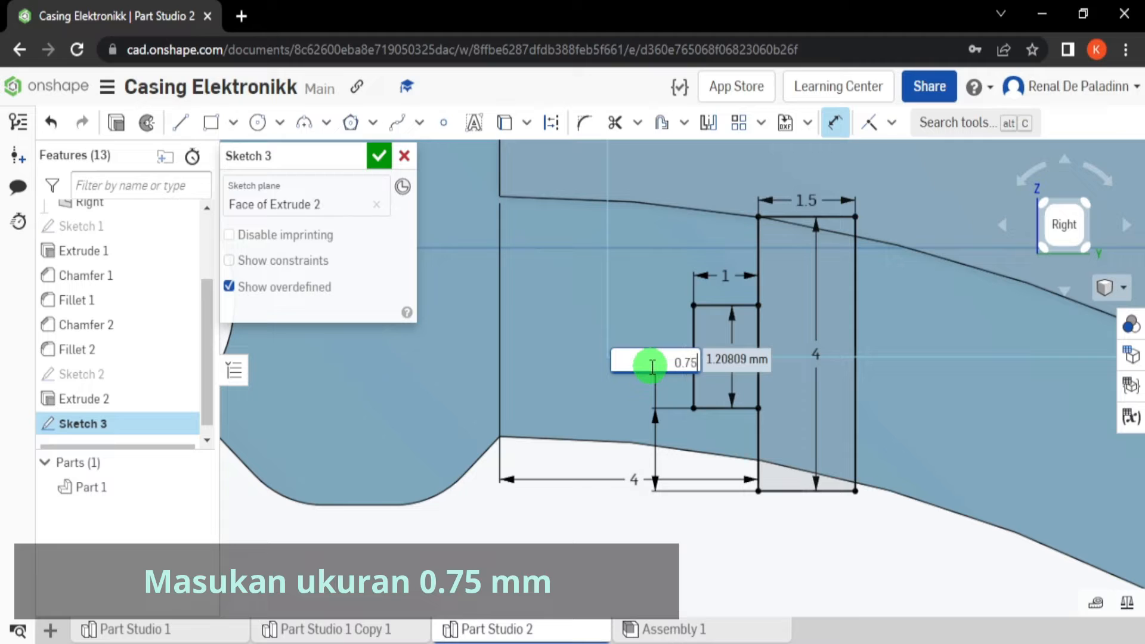
{"action": "key", "text": "Return"}
{"action": "scroll", "coordinate": [869, 550], "scroll_direction": "down", "scroll_amount": 2}
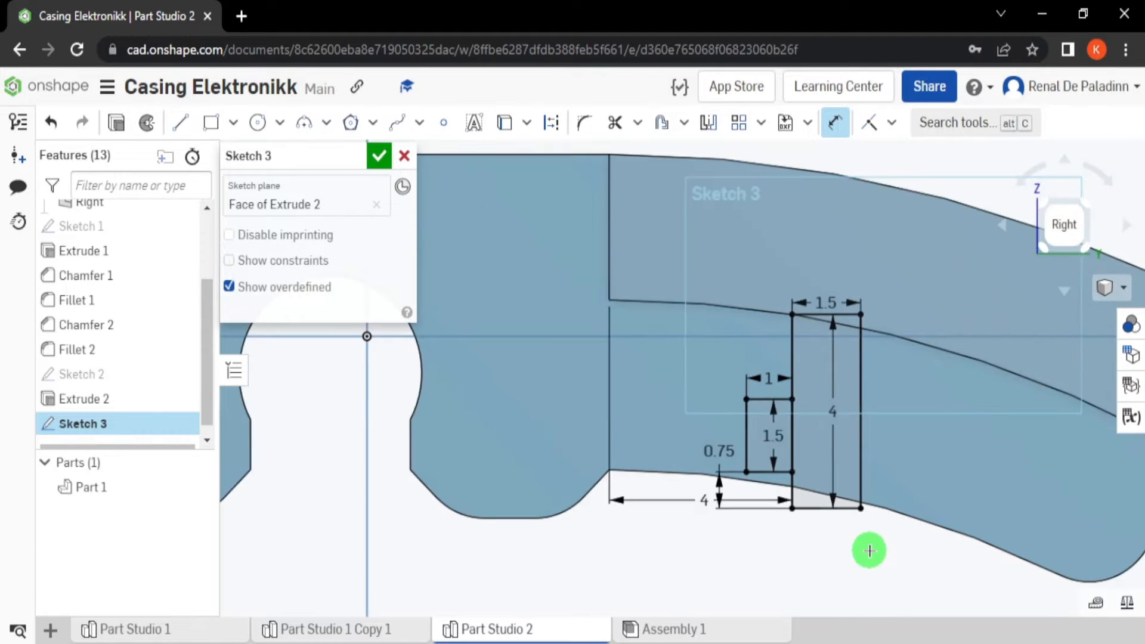
{"action": "middle_click_drag", "start_coordinate": [869, 550], "coordinate": [860, 543]}
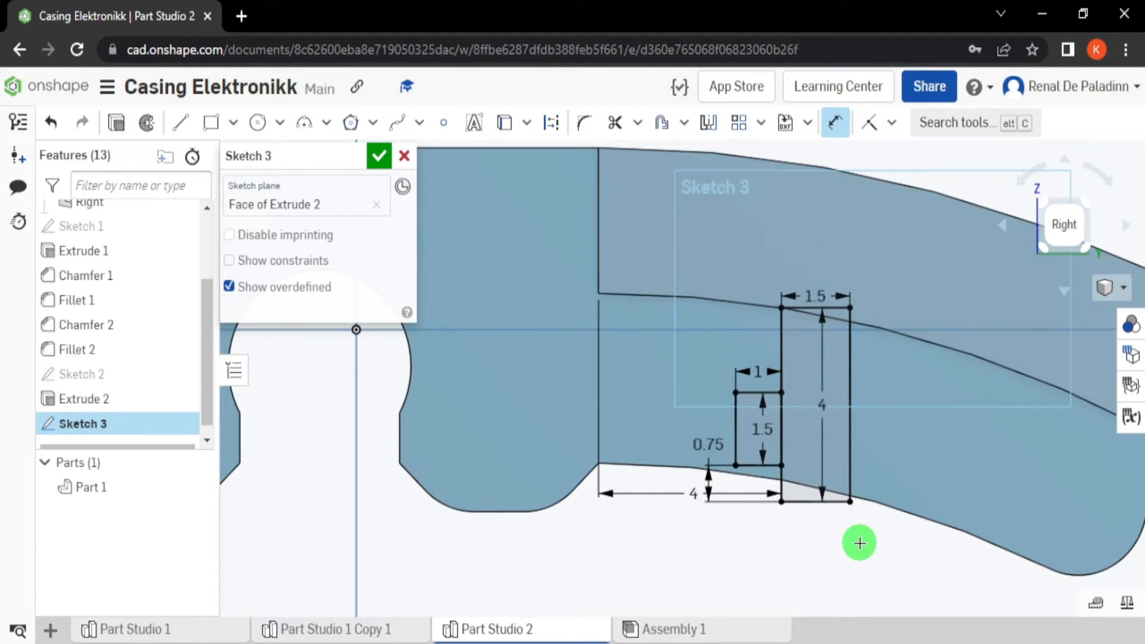
{"action": "middle_click_drag", "start_coordinate": [869, 550], "coordinate": [864, 542]}
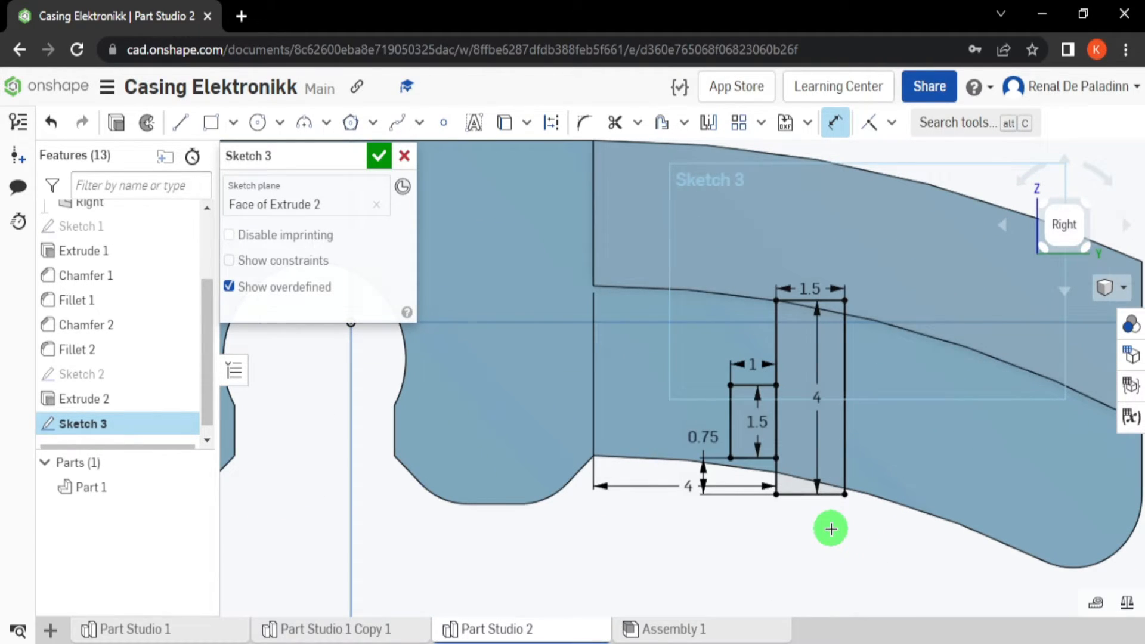
{"action": "scroll", "coordinate": [831, 529], "scroll_direction": "up", "scroll_amount": 2}
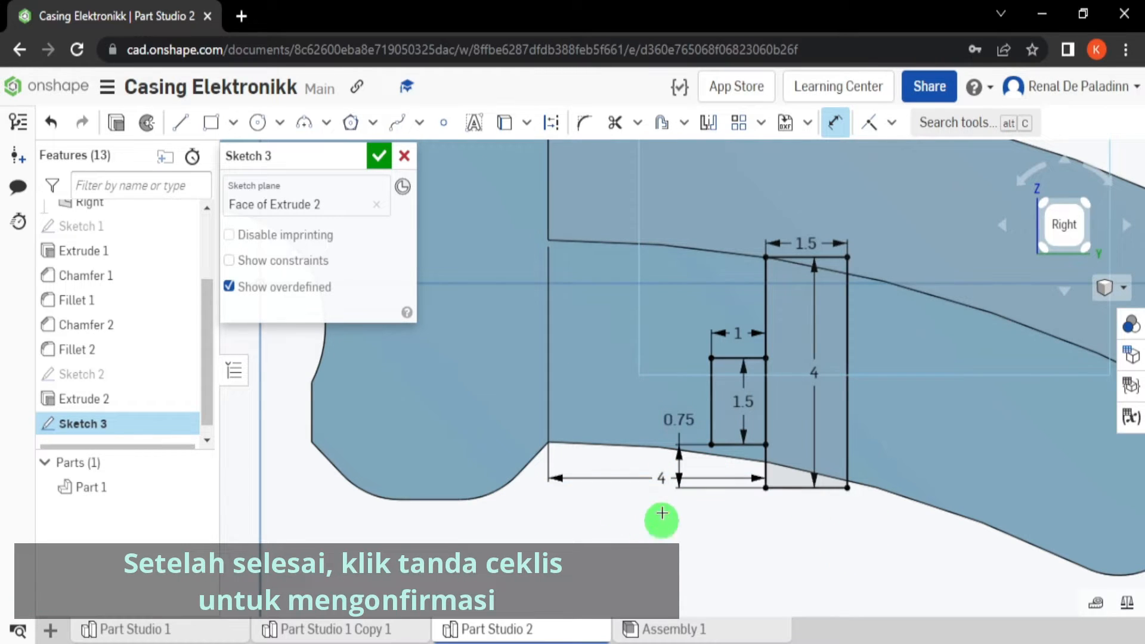
{"action": "left_click", "coordinate": [380, 156]}
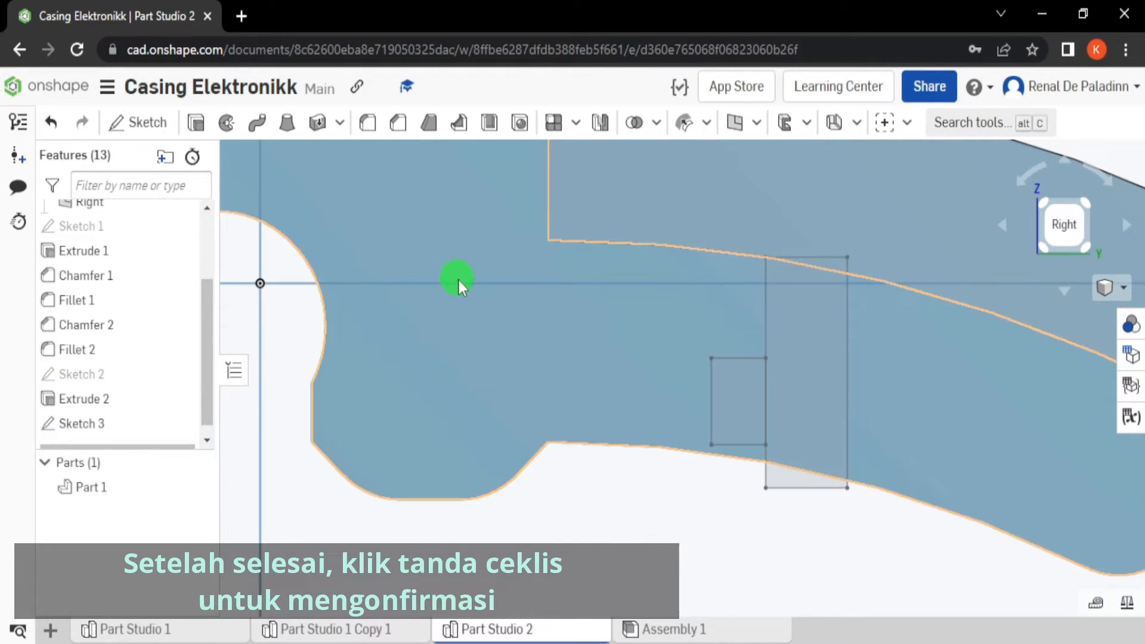
Step: Extrude the tall rectangle's region 15.75 mm in the opposite direction, adding it to the existing part
{"action": "left_click", "coordinate": [196, 126]}
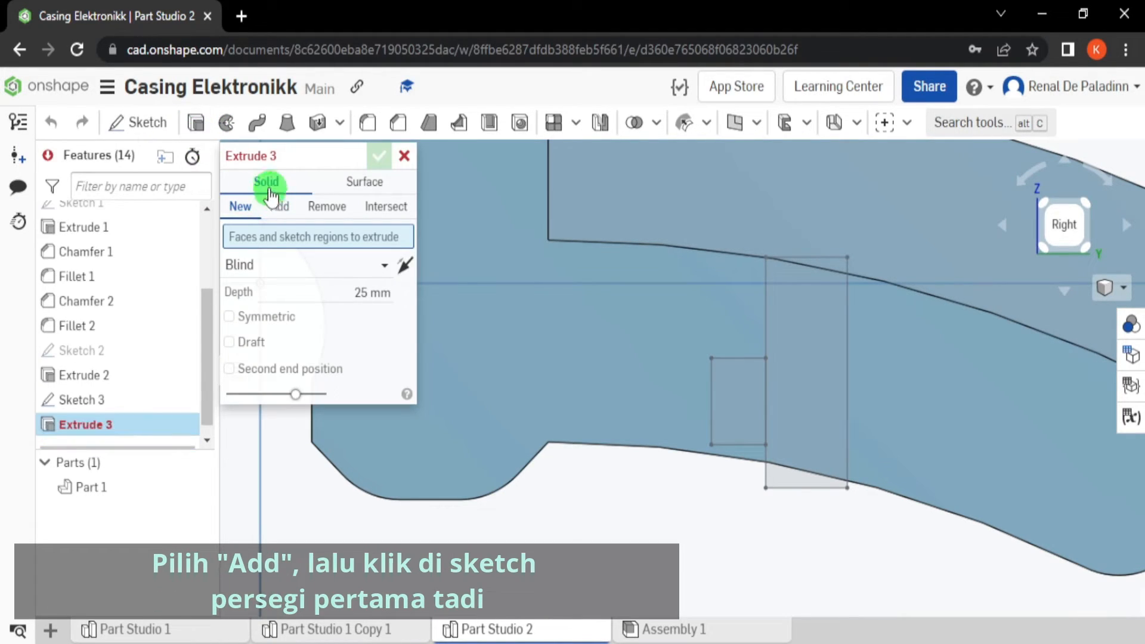
{"action": "left_click", "coordinate": [278, 206]}
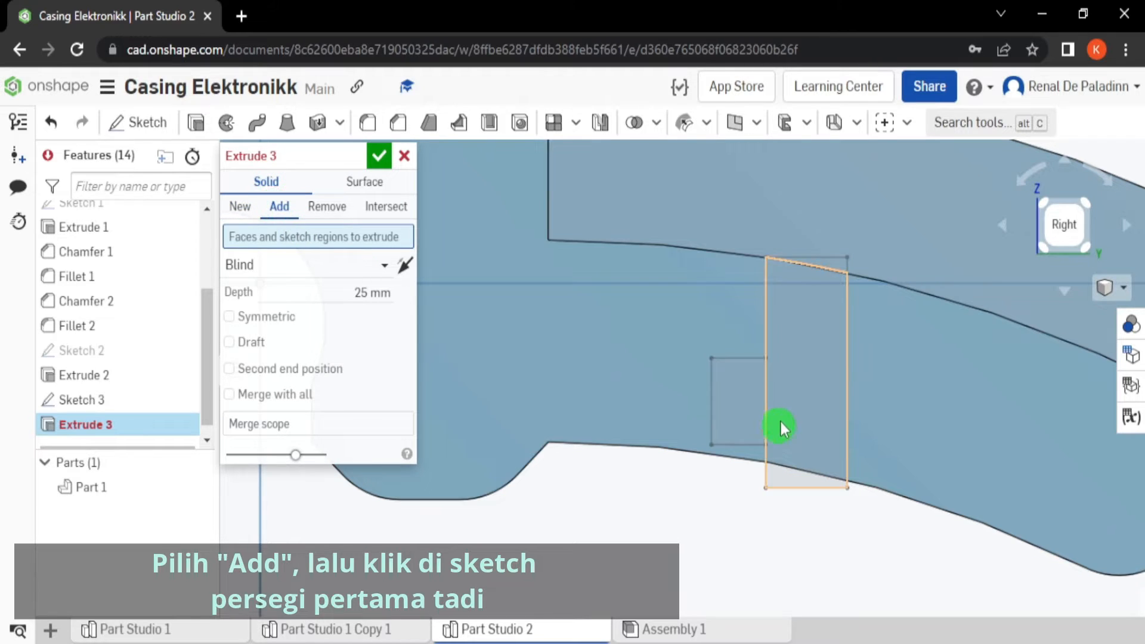
{"action": "left_click", "coordinate": [804, 327]}
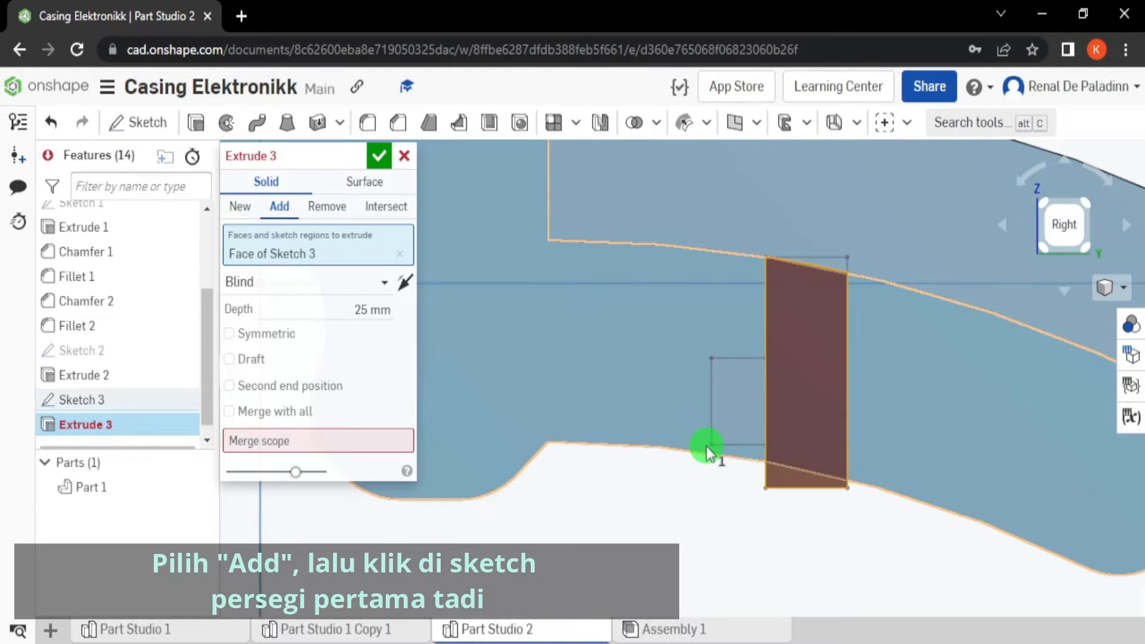
{"action": "mouse_move", "coordinate": [706, 446]}
{"action": "right_mouse_down"}
{"action": "mouse_move", "coordinate": [719, 448]}
{"action": "mouse_move", "coordinate": [689, 388]}
{"action": "mouse_move", "coordinate": [613, 379]}
{"action": "mouse_move", "coordinate": [496, 419]}
{"action": "mouse_move", "coordinate": [508, 343]}
{"action": "right_mouse_up"}
{"action": "left_click", "coordinate": [392, 286]}
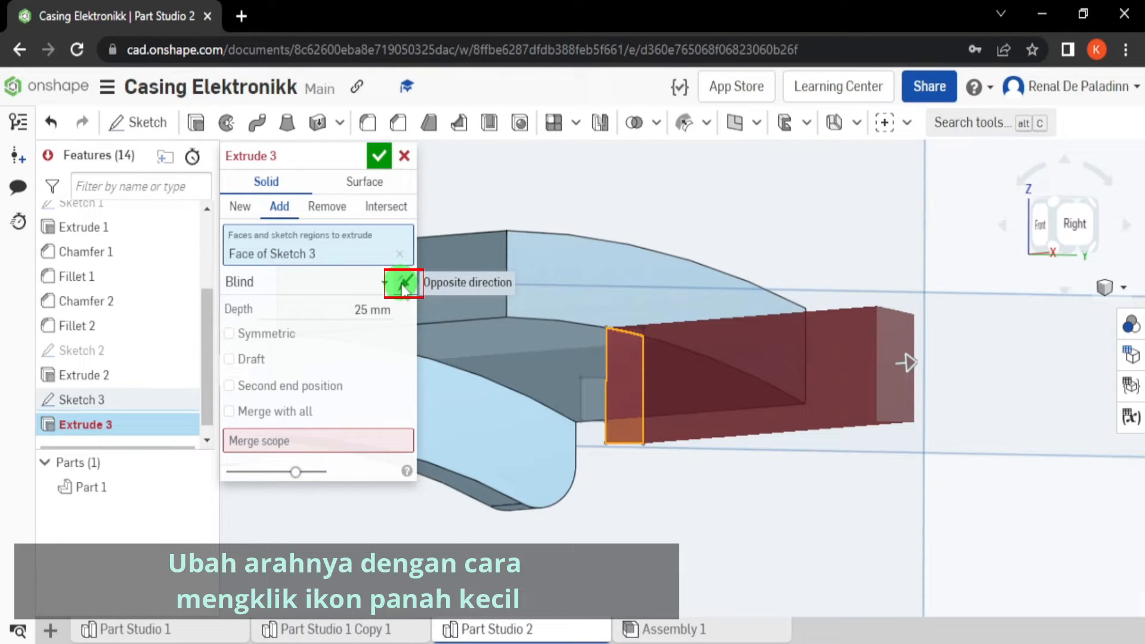
{"action": "left_click", "coordinate": [403, 286]}
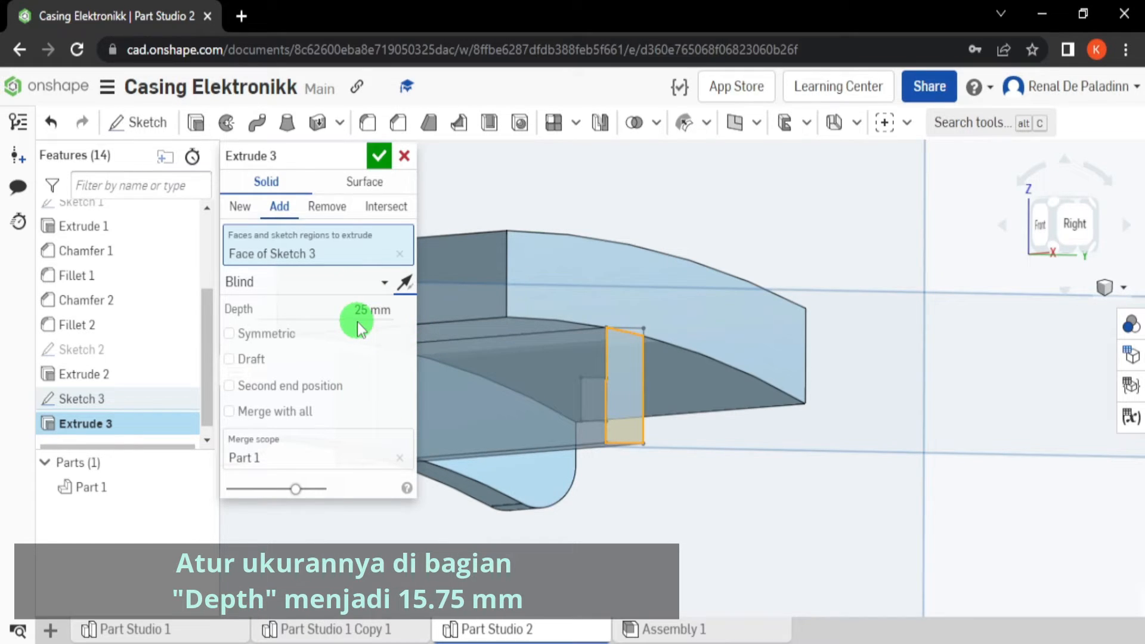
{"action": "left_click_drag", "start_coordinate": [357, 321], "coordinate": [416, 325]}
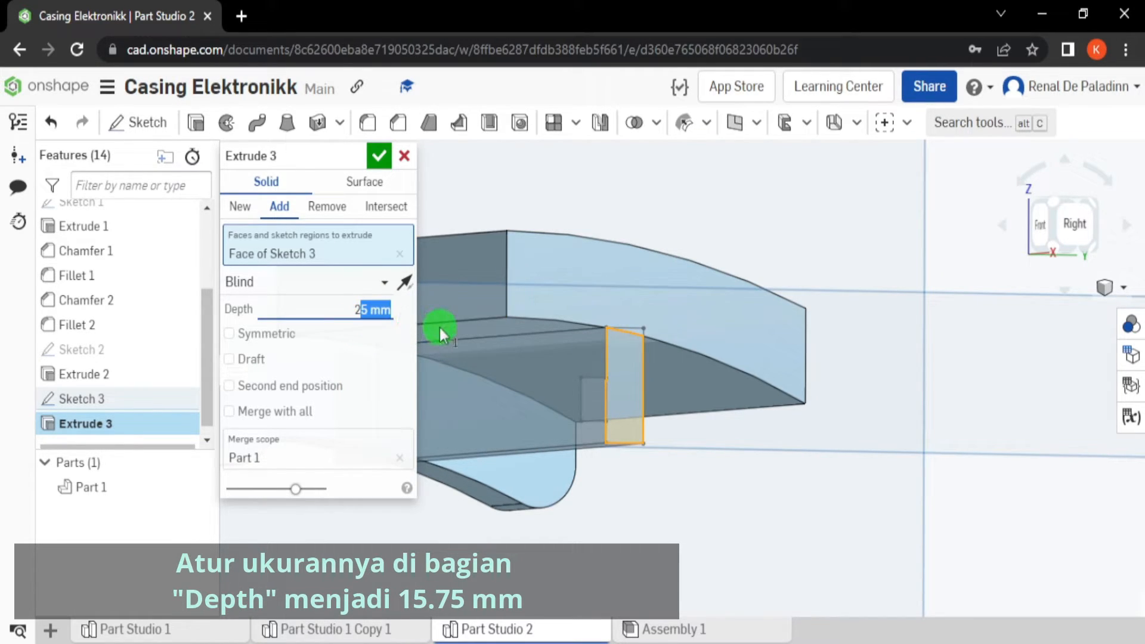
{"action": "key", "text": "BackSpace"}
{"action": "key", "text": "BackSpace"}
{"action": "type", "text": "15.75"}
{"action": "key", "text": "Return"}
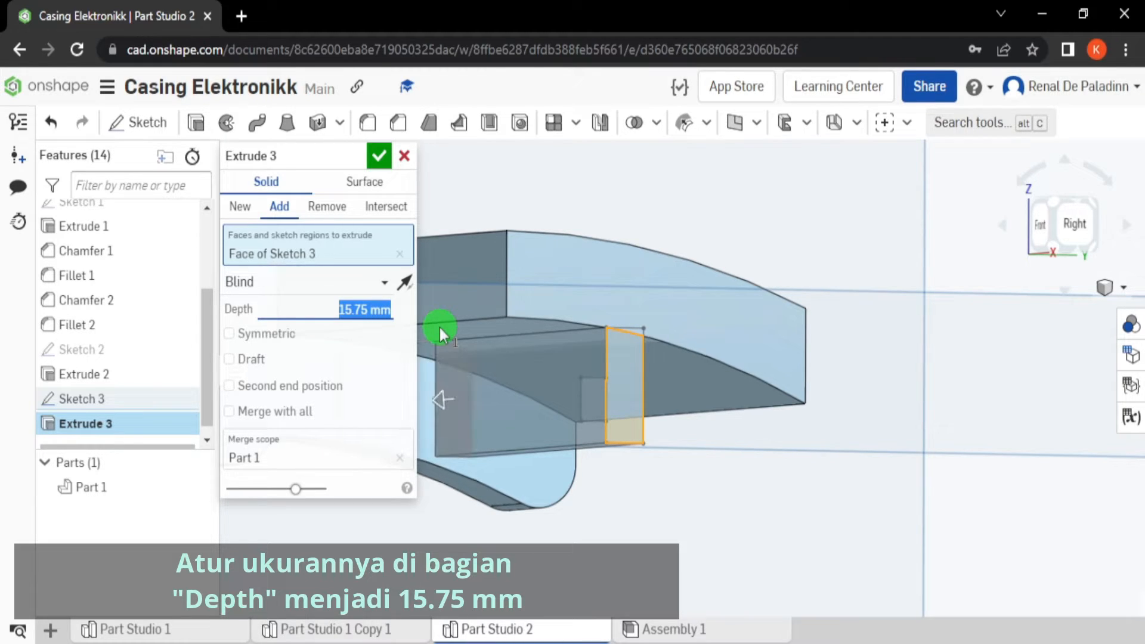
{"action": "left_click", "coordinate": [380, 161]}
Step: Show the hidden Sketch 3 again so its small rectangle can be selected
{"action": "right_click_drag", "start_coordinate": [516, 324], "coordinate": [546, 328]}
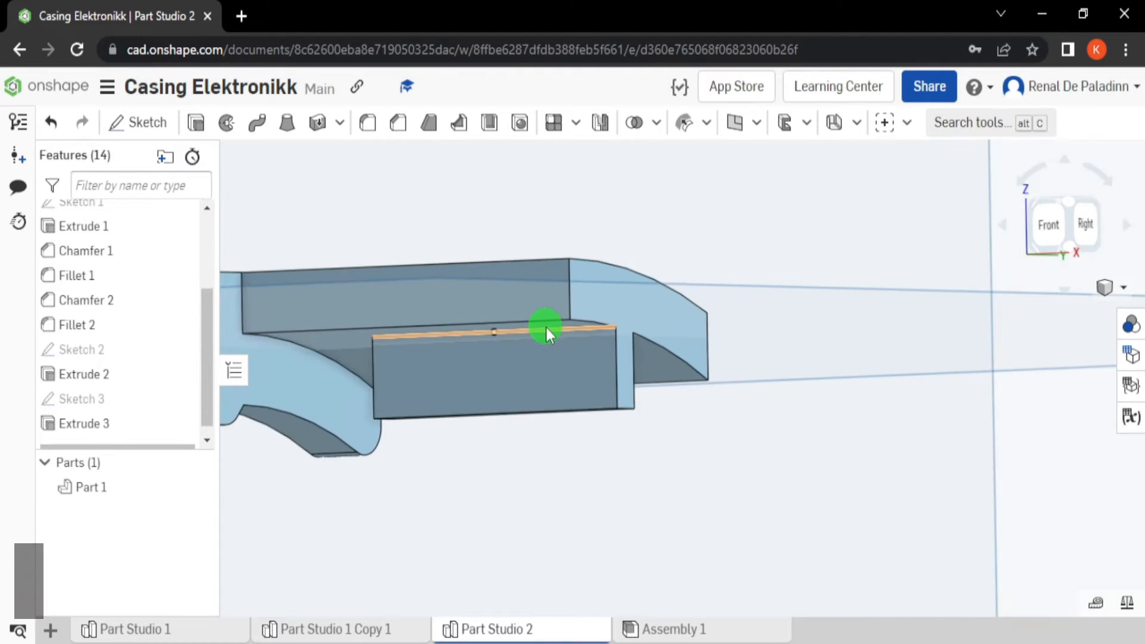
{"action": "mouse_move", "coordinate": [90, 404]}
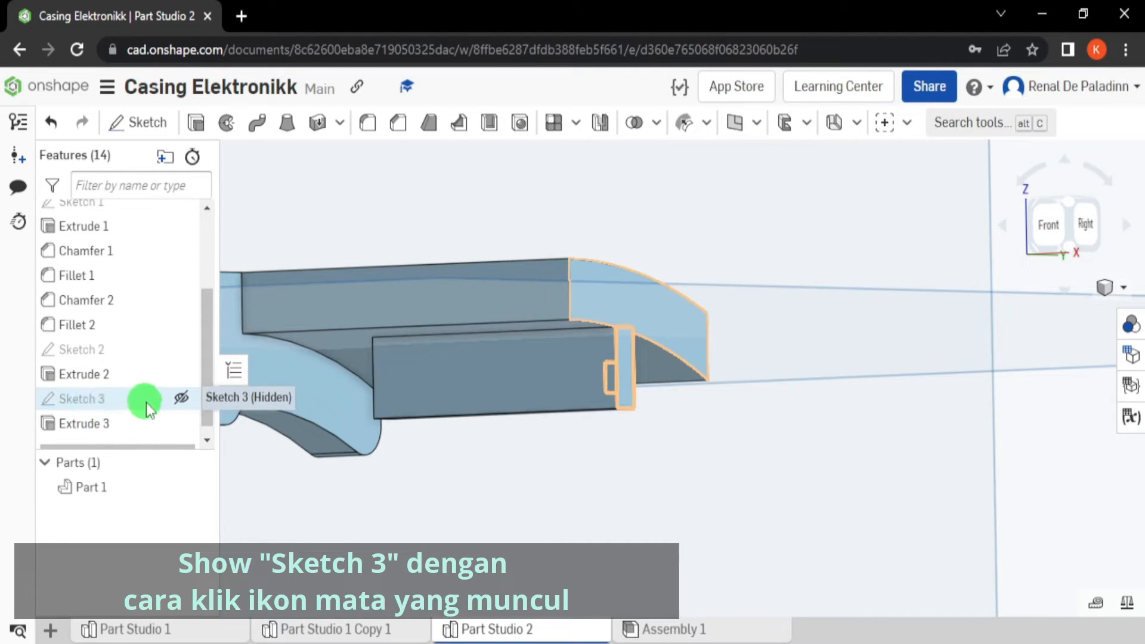
{"action": "left_click", "coordinate": [180, 398]}
{"action": "scroll", "coordinate": [618, 390], "scroll_direction": "up", "scroll_amount": 5}
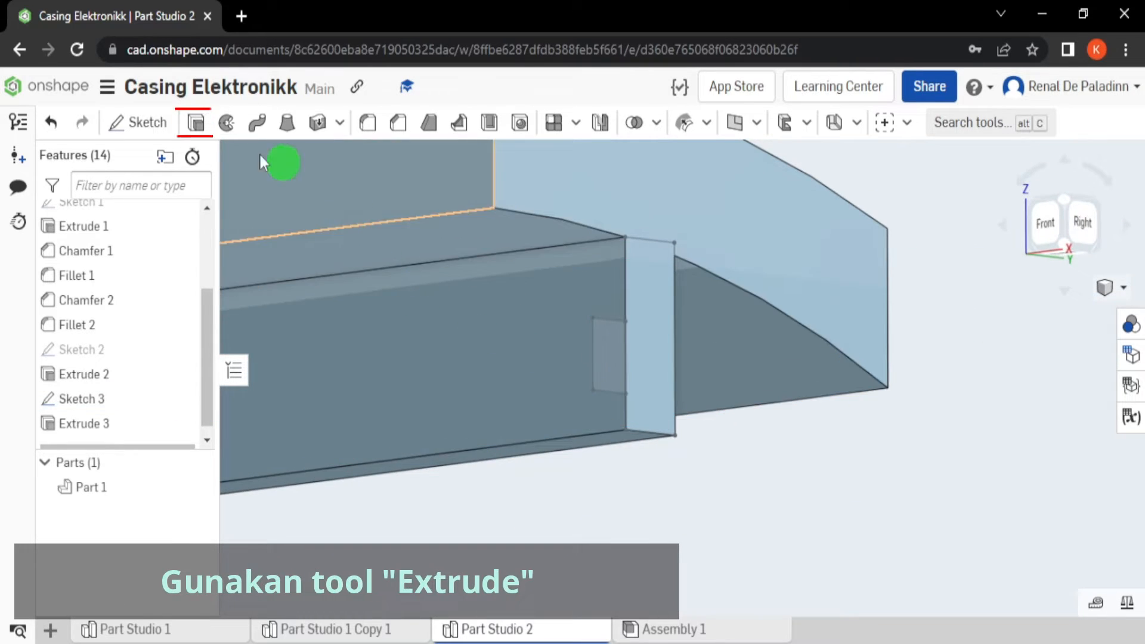
Step: Extrude the small rectangle of Sketch 3 by 10.05 mm in the opposite direction, adding it to the existing part
{"action": "left_click", "coordinate": [200, 123]}
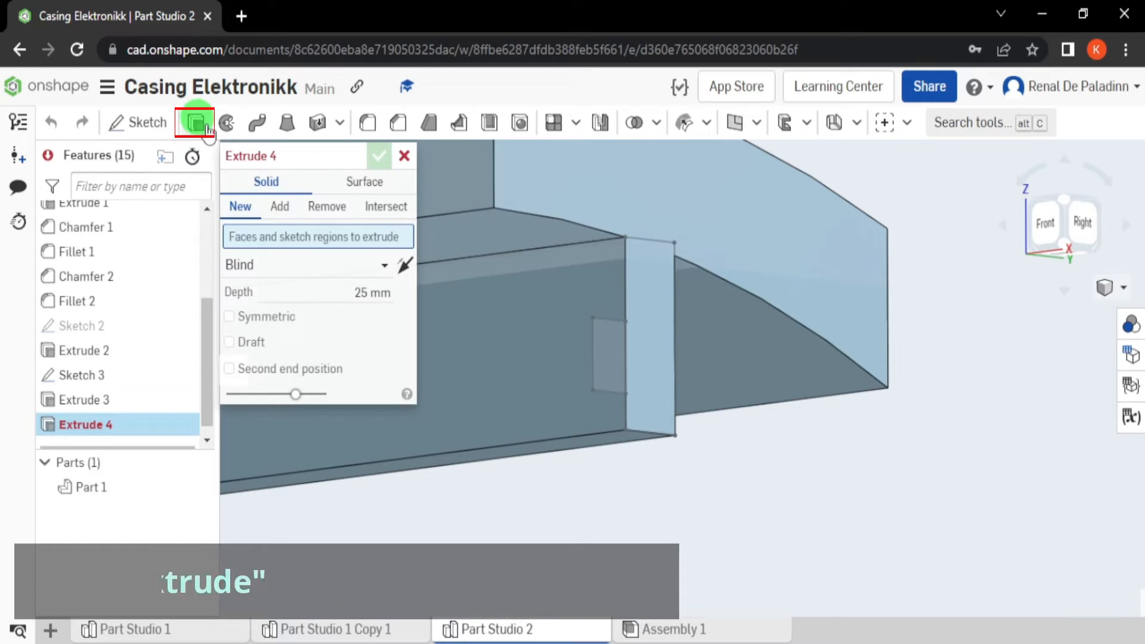
{"action": "left_click", "coordinate": [290, 210]}
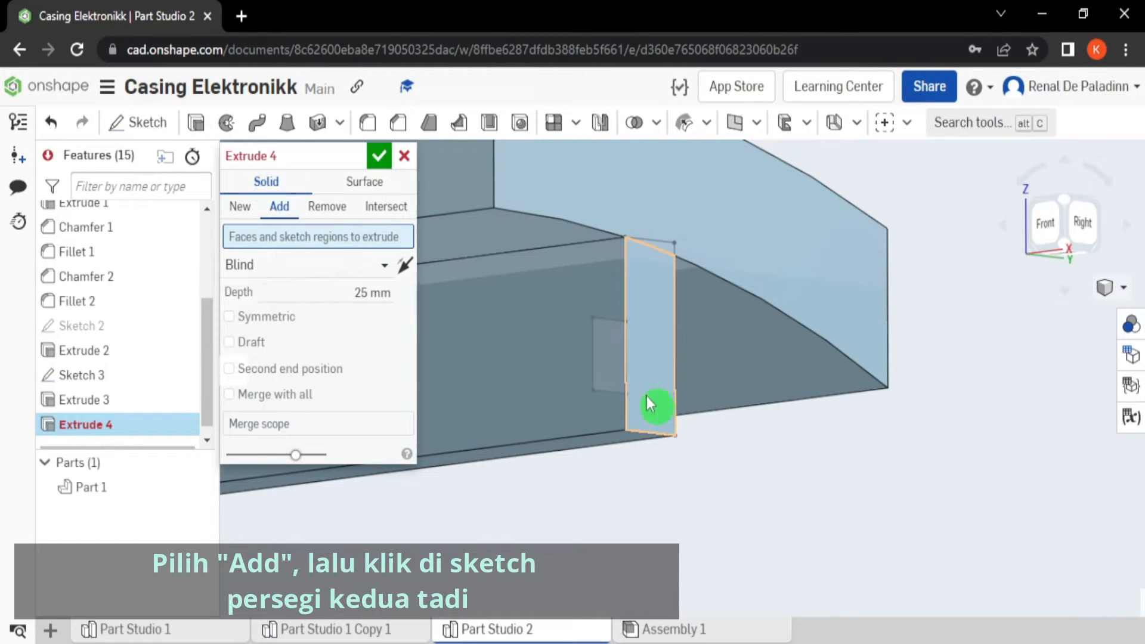
{"action": "left_click", "coordinate": [611, 365]}
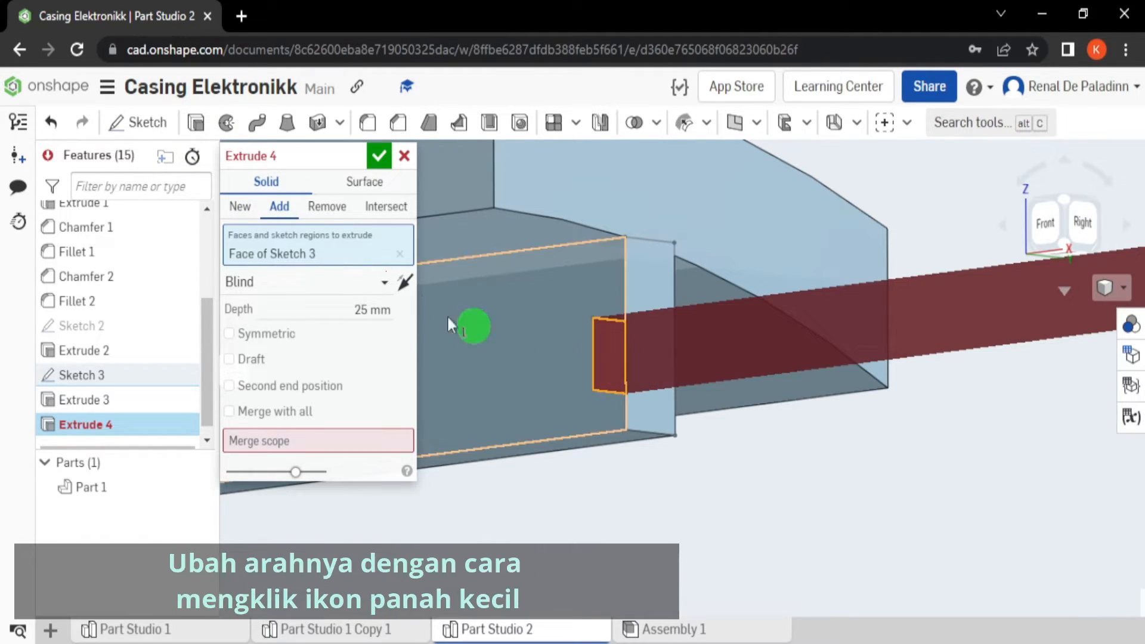
{"action": "left_click", "coordinate": [406, 282]}
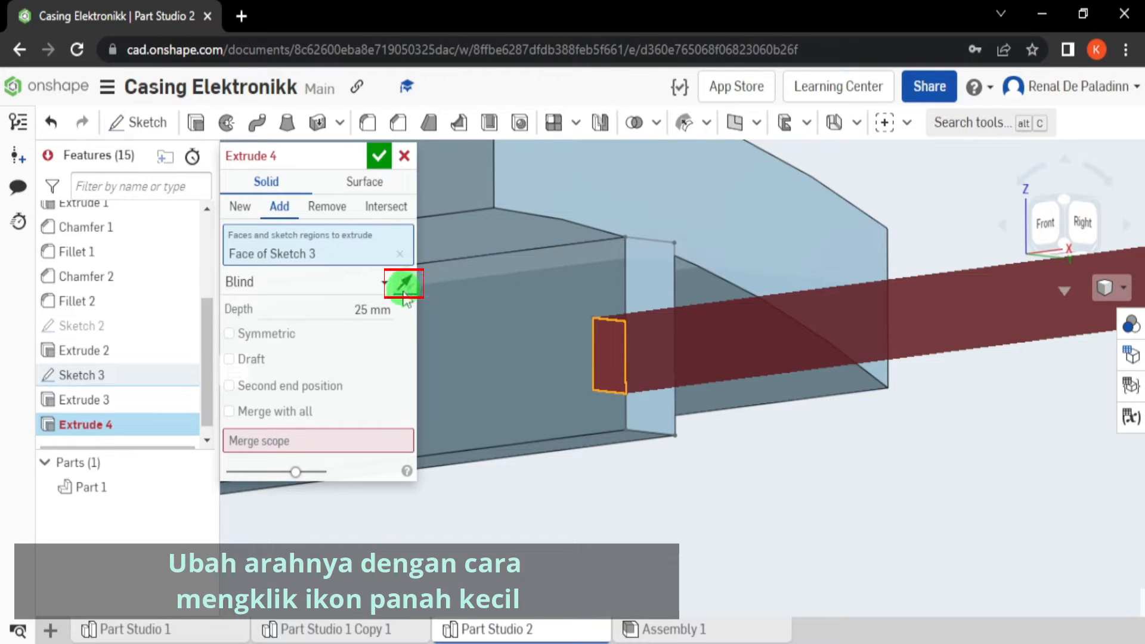
{"action": "left_click", "coordinate": [371, 310]}
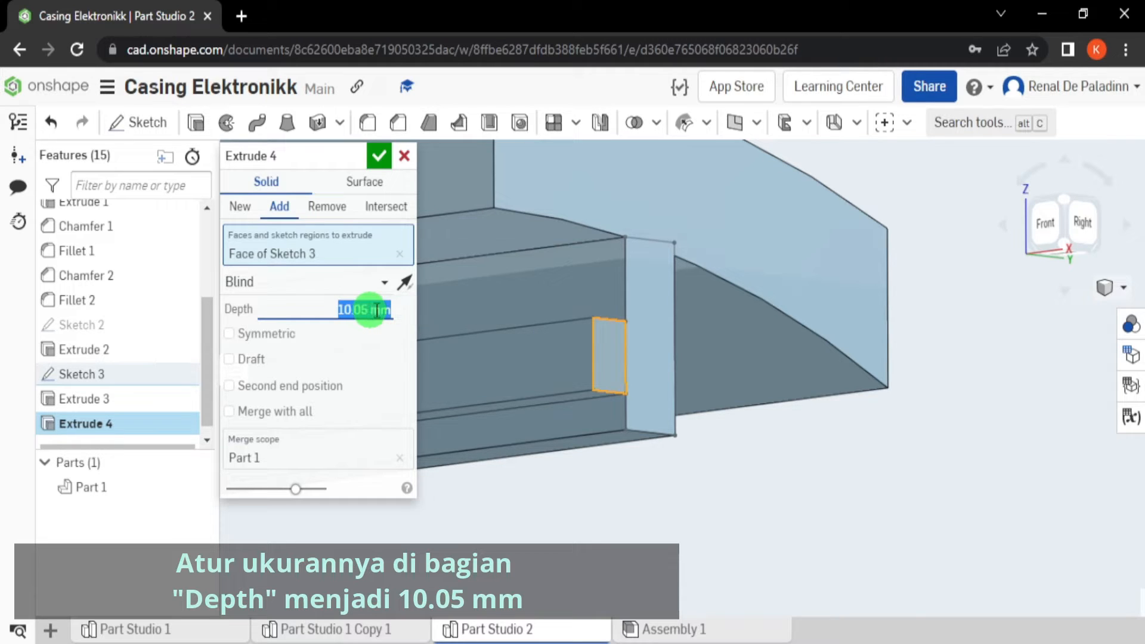
{"action": "scroll", "coordinate": [460, 363], "scroll_direction": "down", "scroll_amount": 1}
{"action": "right_click_drag", "start_coordinate": [459, 363], "coordinate": [753, 385]}
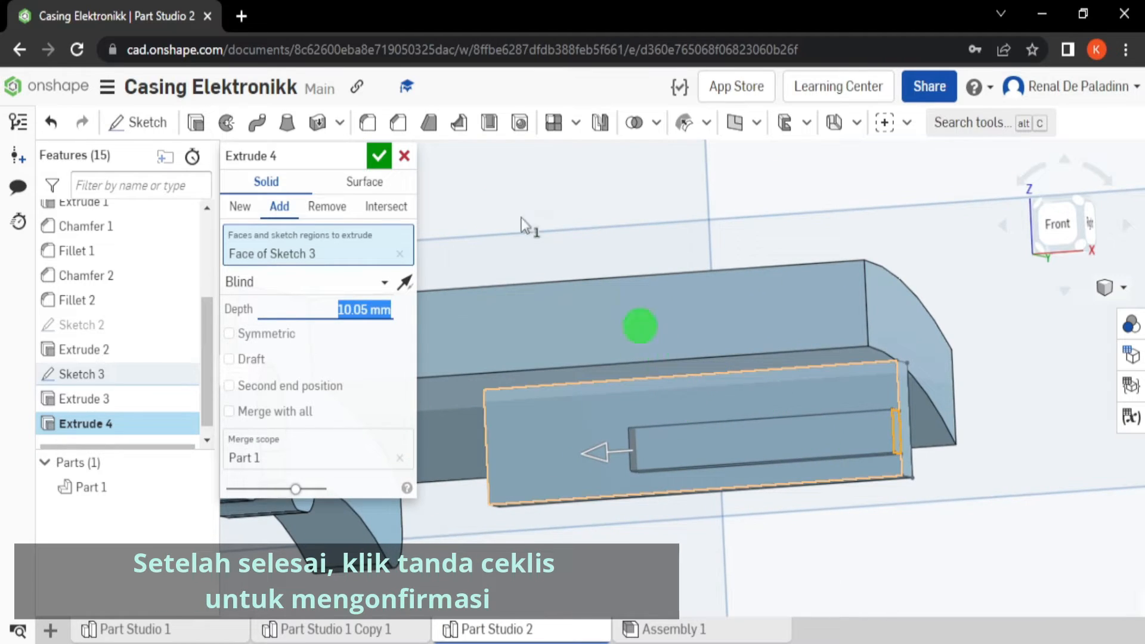
{"action": "left_click", "coordinate": [381, 159]}
Step: Fillet the lower-left corner edge of the long lock plate with a 1 mm radius
{"action": "scroll", "coordinate": [618, 454], "scroll_direction": "up", "scroll_amount": 3}
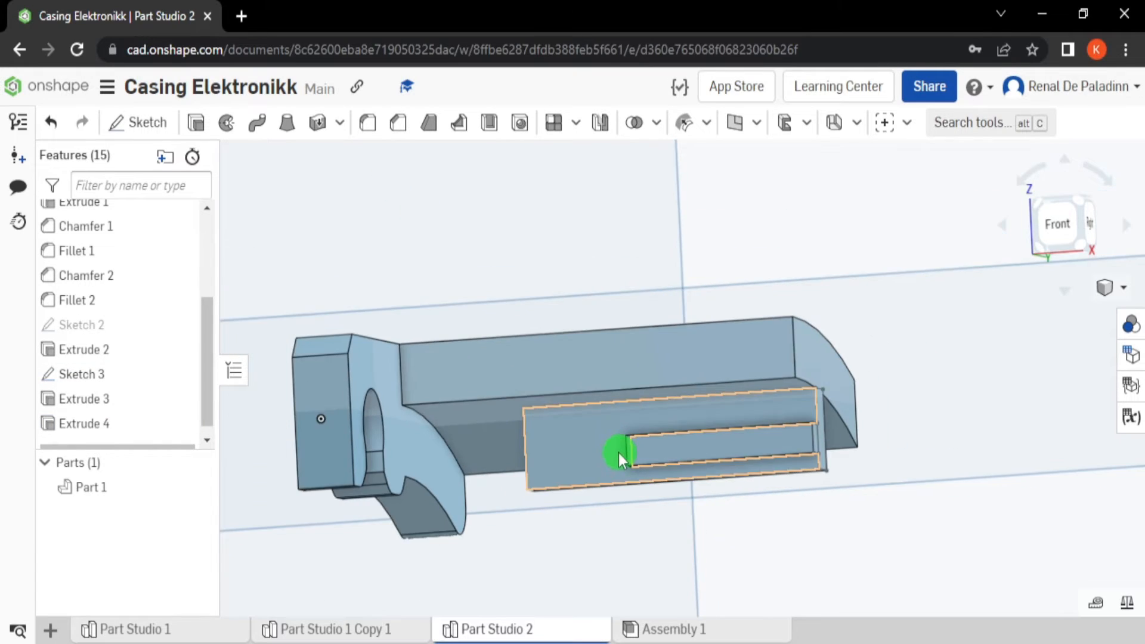
{"action": "right_click_drag", "start_coordinate": [617, 453], "coordinate": [635, 435]}
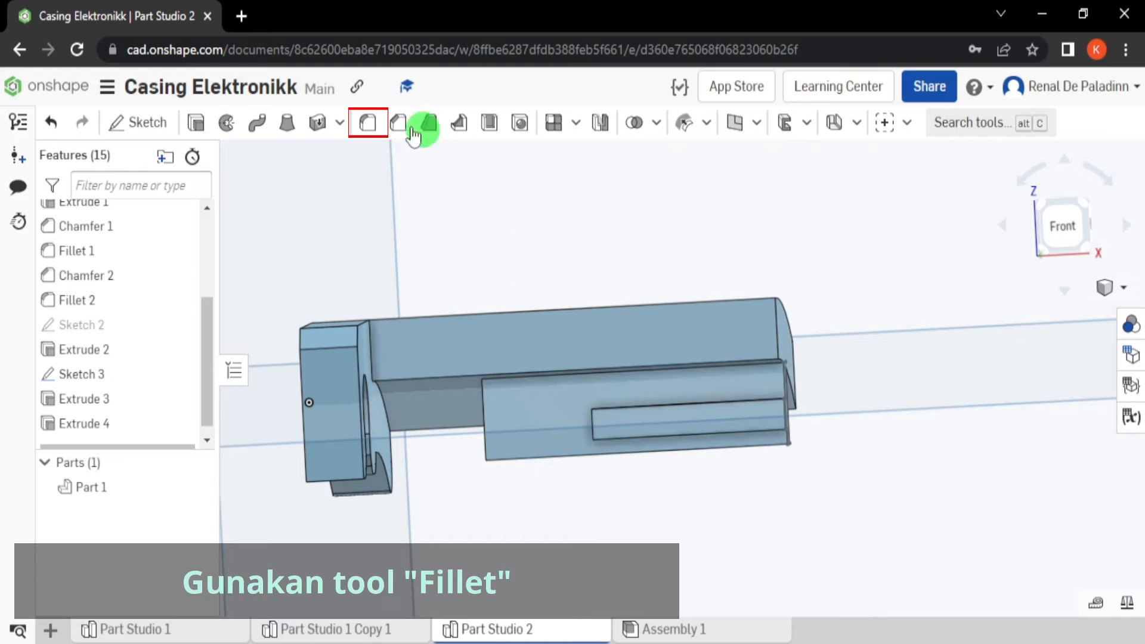
{"action": "left_click", "coordinate": [368, 124]}
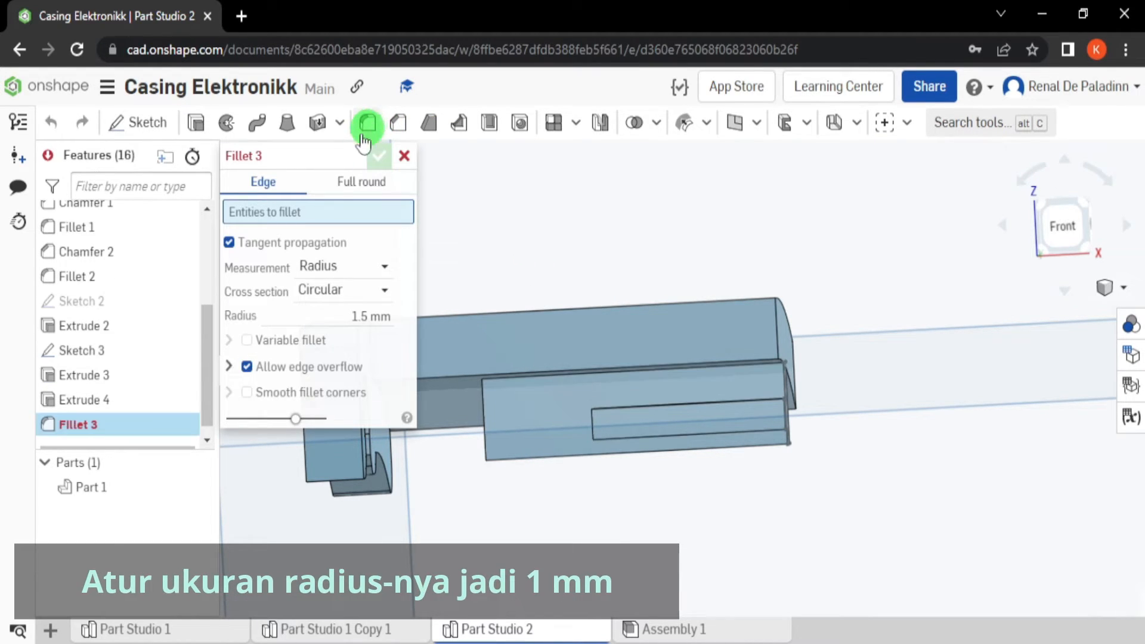
{"action": "left_click", "coordinate": [367, 316]}
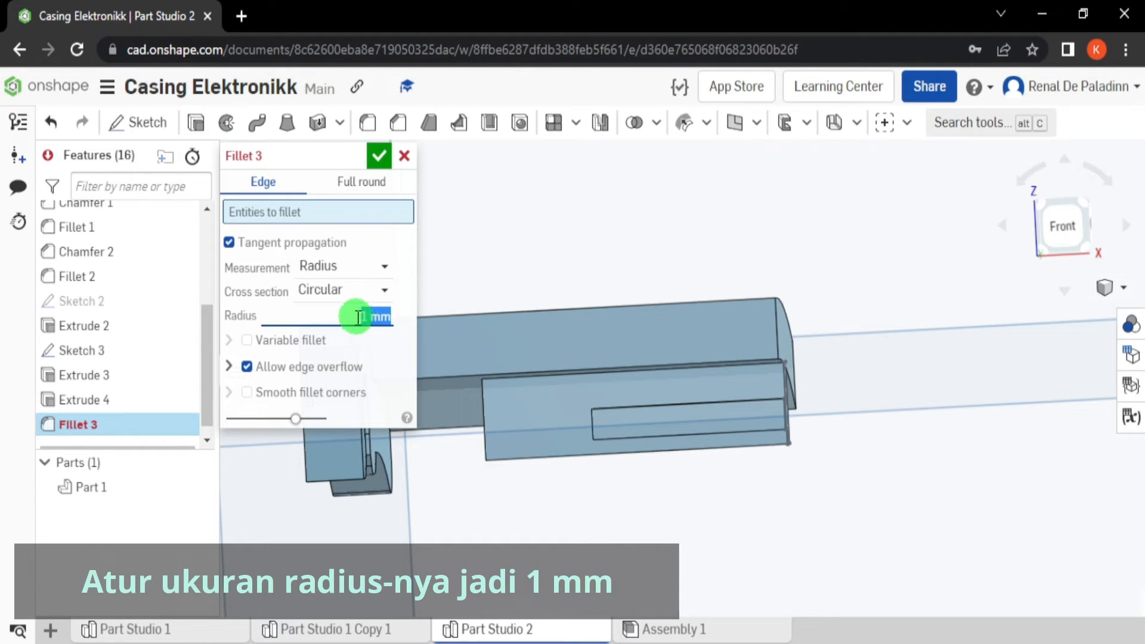
{"action": "scroll", "coordinate": [534, 490], "scroll_direction": "up", "scroll_amount": 10}
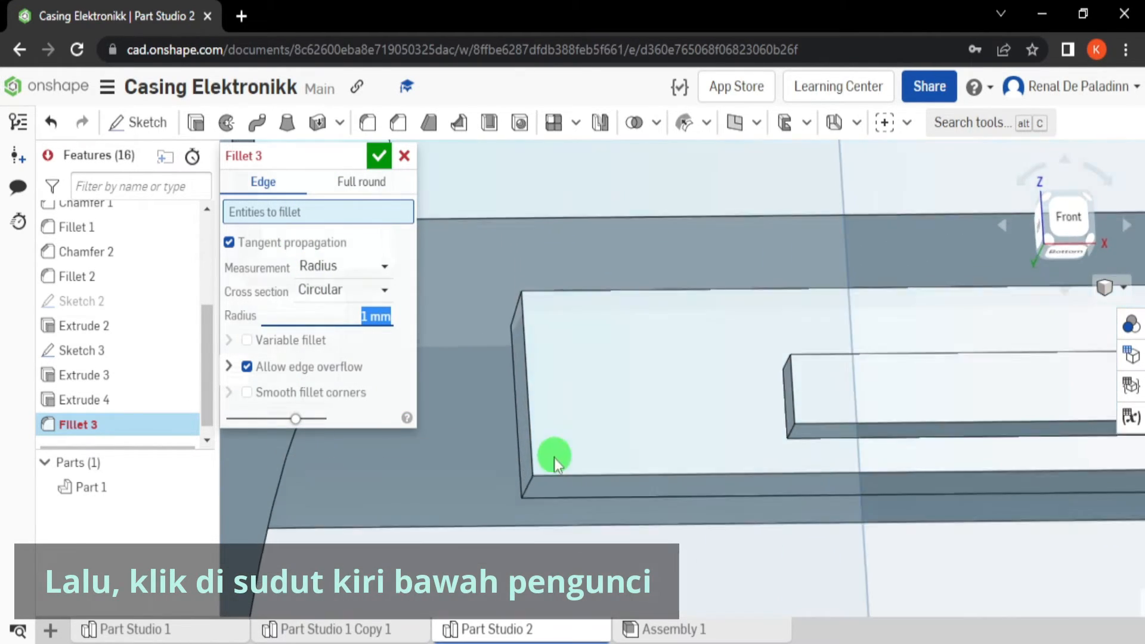
{"action": "left_click", "coordinate": [526, 487]}
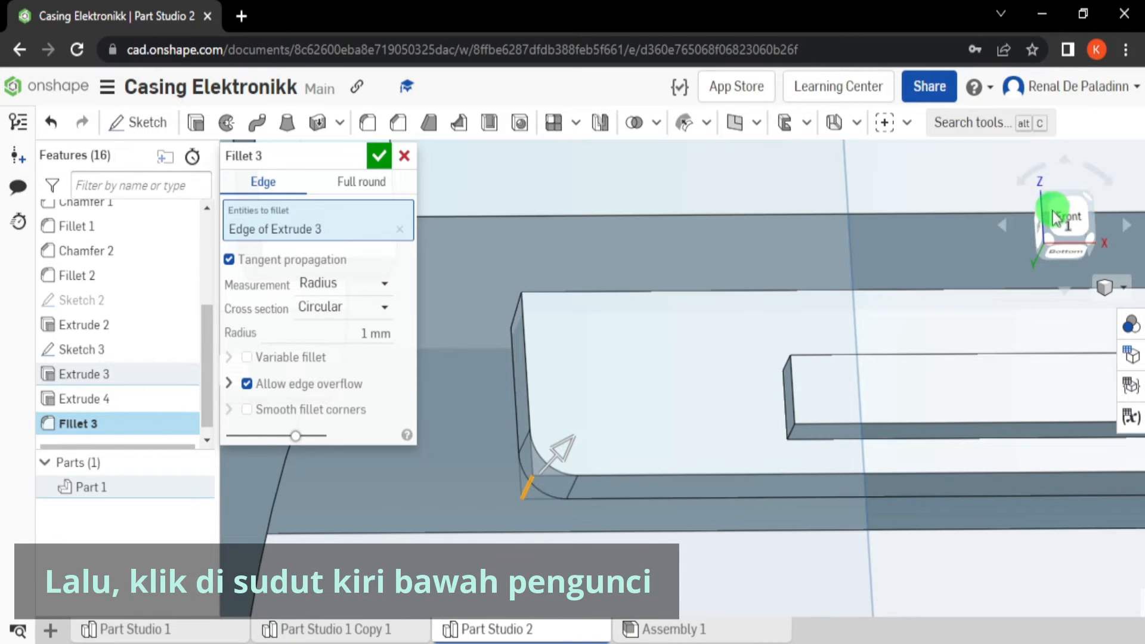
{"action": "left_click", "coordinate": [1055, 219]}
{"action": "scroll", "coordinate": [715, 389], "scroll_direction": "up", "scroll_amount": 8}
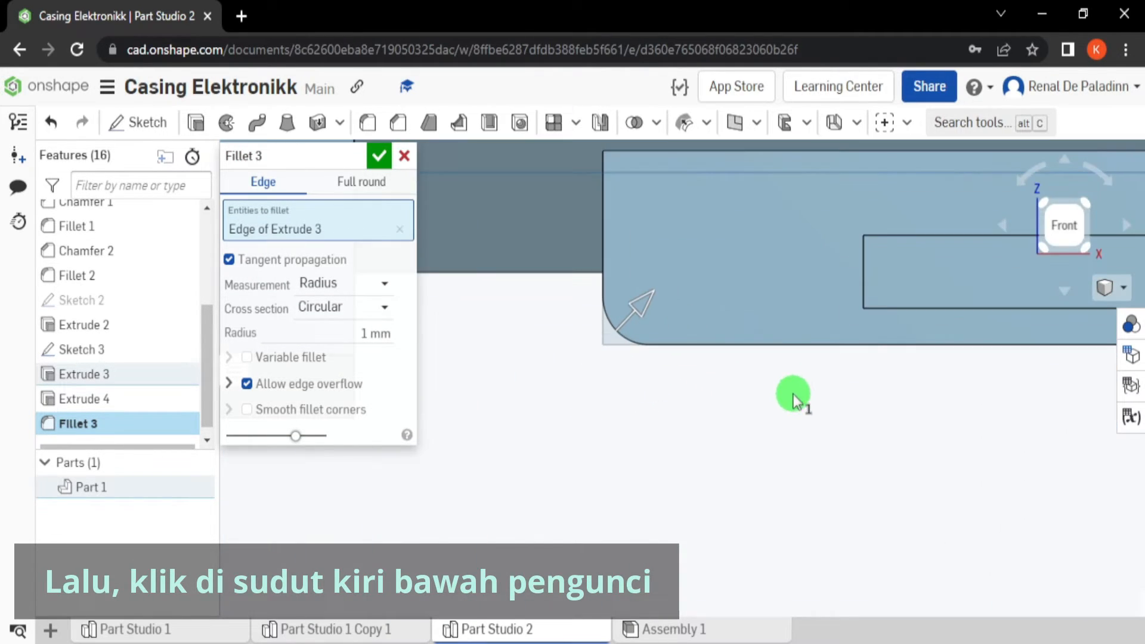
{"action": "middle_click_drag", "start_coordinate": [793, 401], "coordinate": [611, 509]}
{"action": "scroll", "coordinate": [626, 506], "scroll_direction": "down", "scroll_amount": 3}
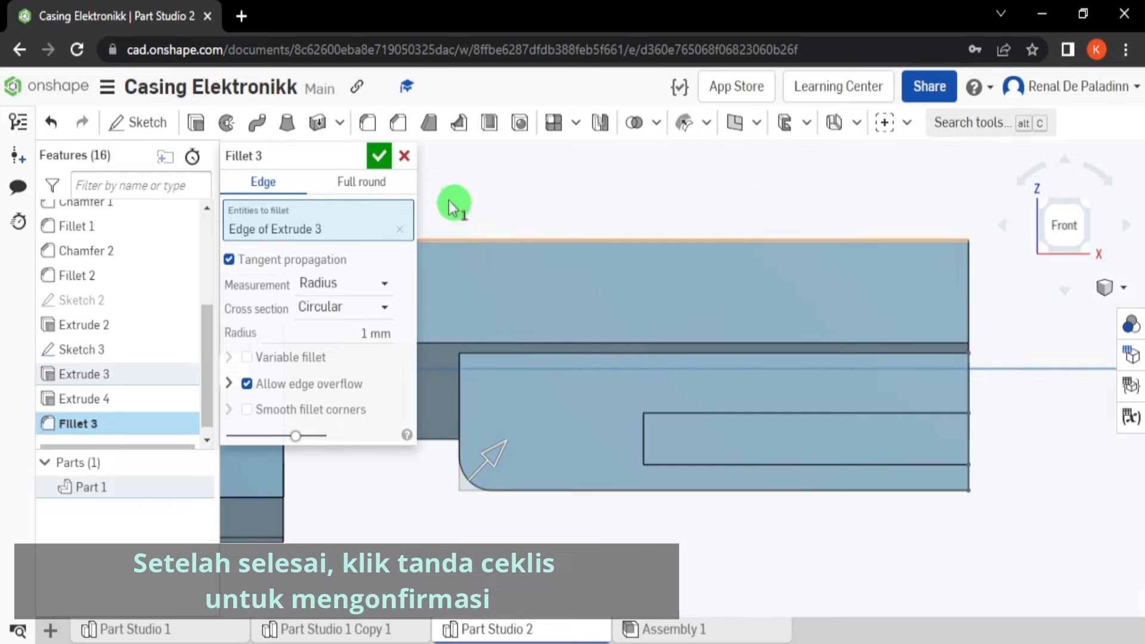
{"action": "left_click", "coordinate": [376, 156]}
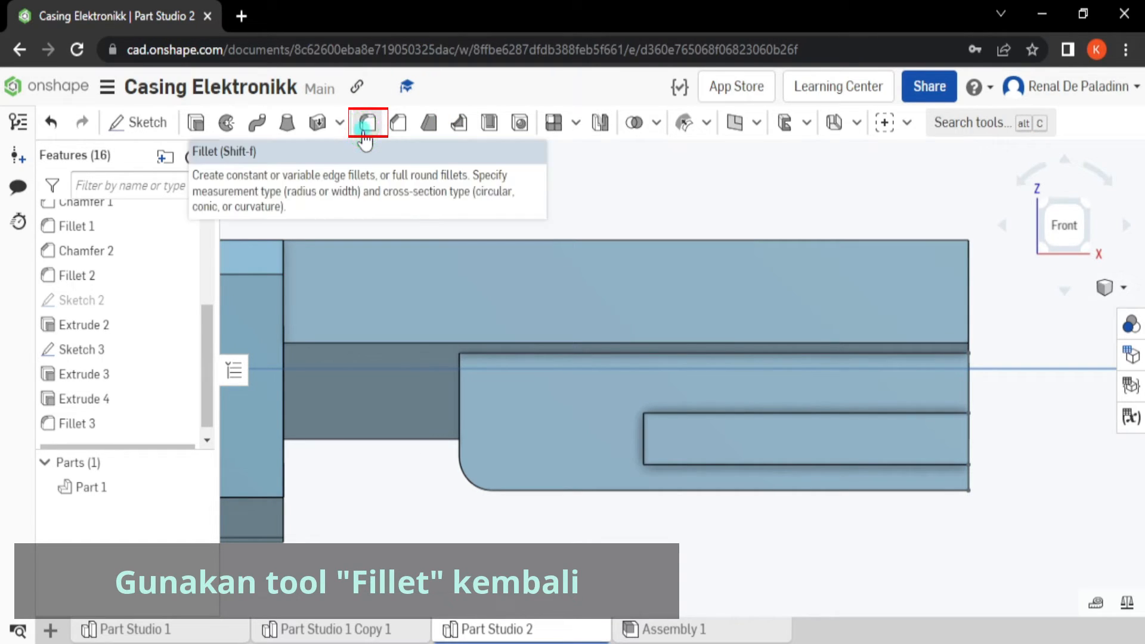
Step: Fillet the upper and lower left corner edges of the small raised bar with a 0.7 mm radius
{"action": "left_click", "coordinate": [366, 125]}
{"action": "left_click", "coordinate": [351, 325]}
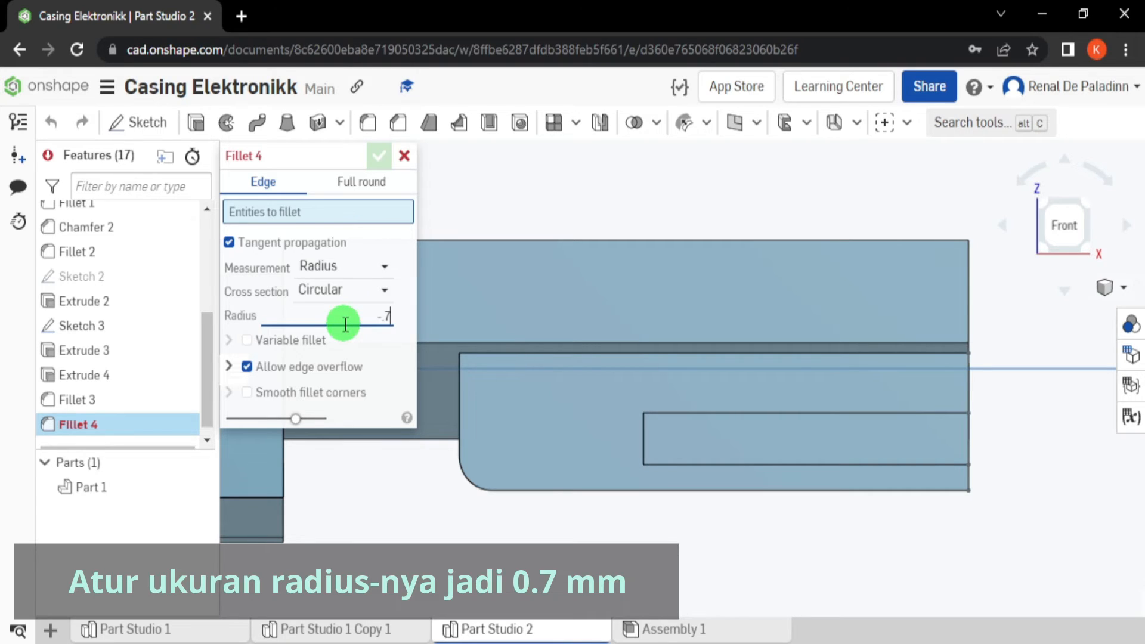
{"action": "type", "text": "0.7"}
{"action": "key", "text": "Return"}
{"action": "scroll", "coordinate": [665, 475], "scroll_direction": "up", "scroll_amount": 3}
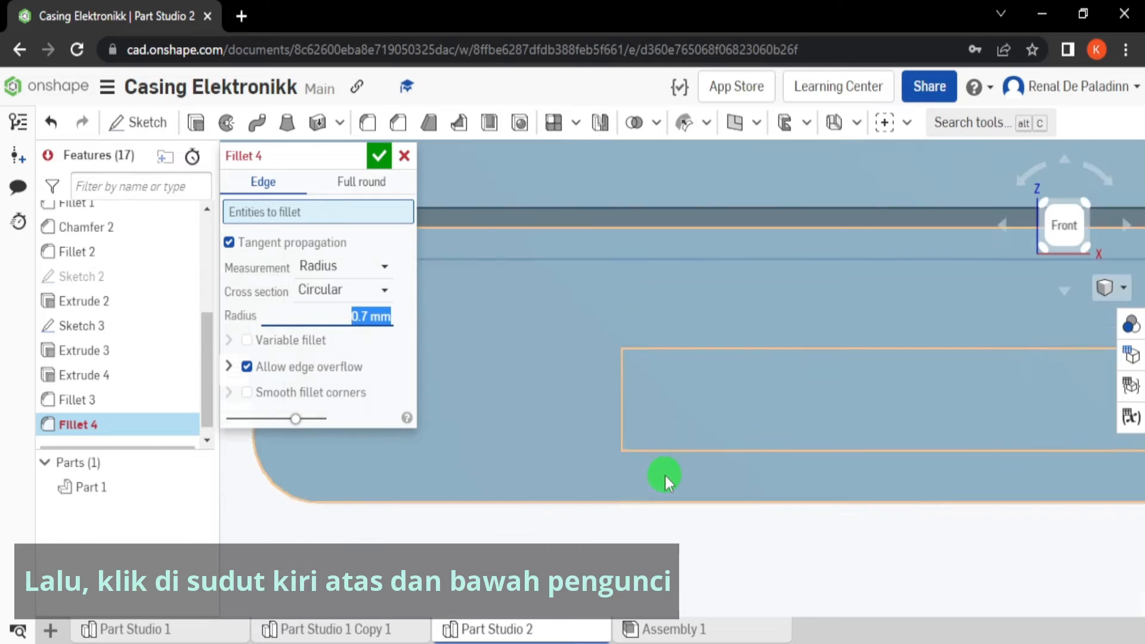
{"action": "right_click_drag", "start_coordinate": [665, 475], "coordinate": [649, 436]}
{"action": "left_click", "coordinate": [610, 342]}
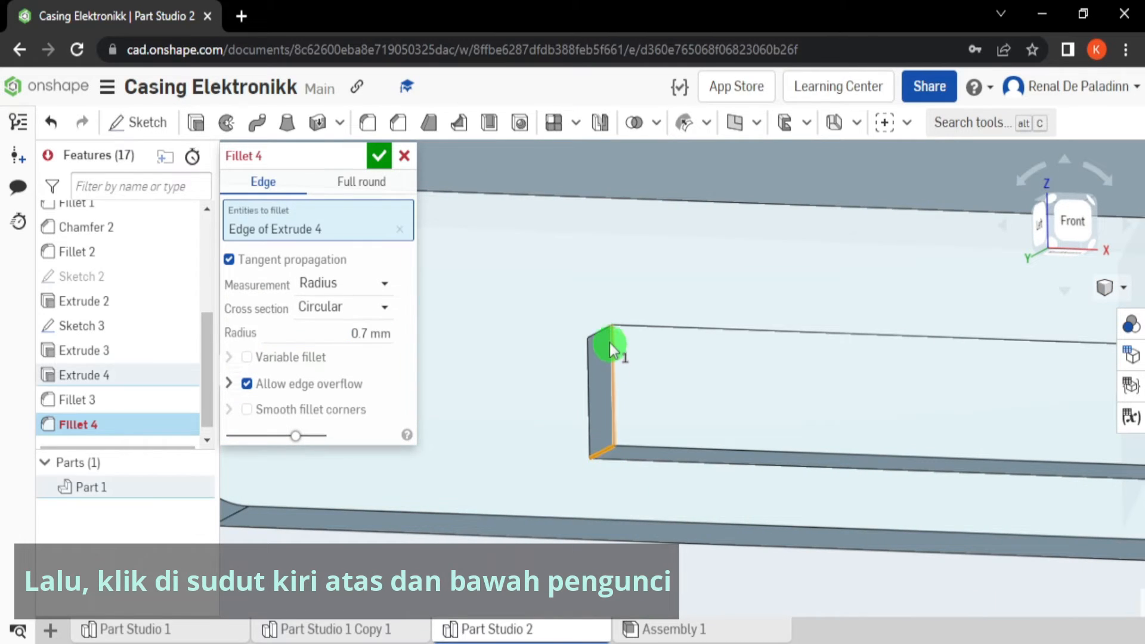
{"action": "left_click", "coordinate": [600, 327]}
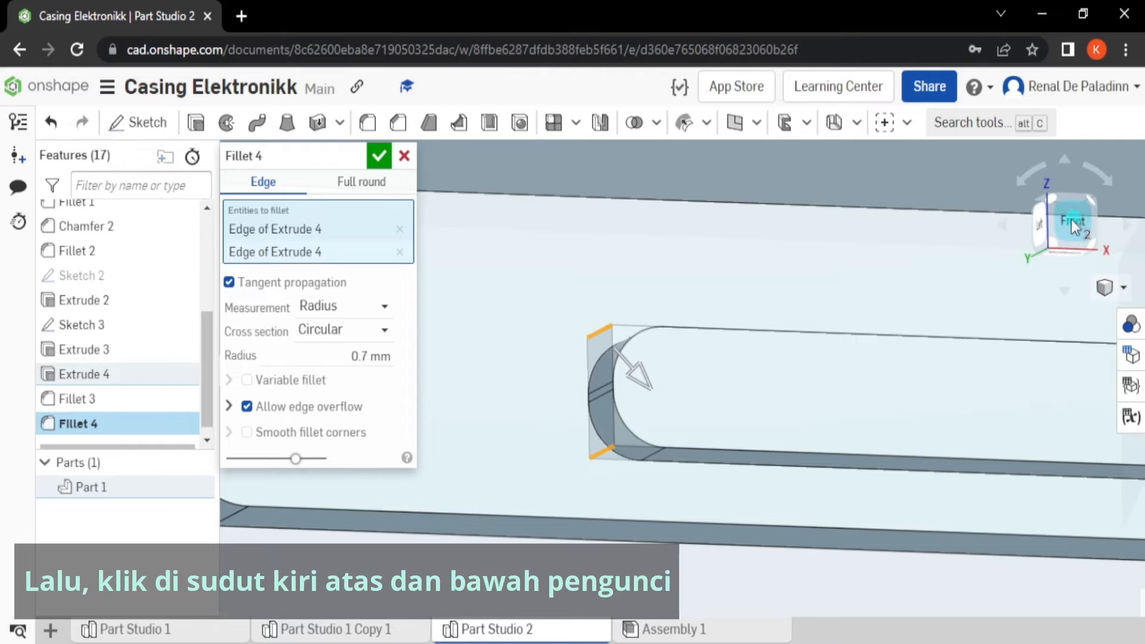
{"action": "left_click", "coordinate": [1069, 226]}
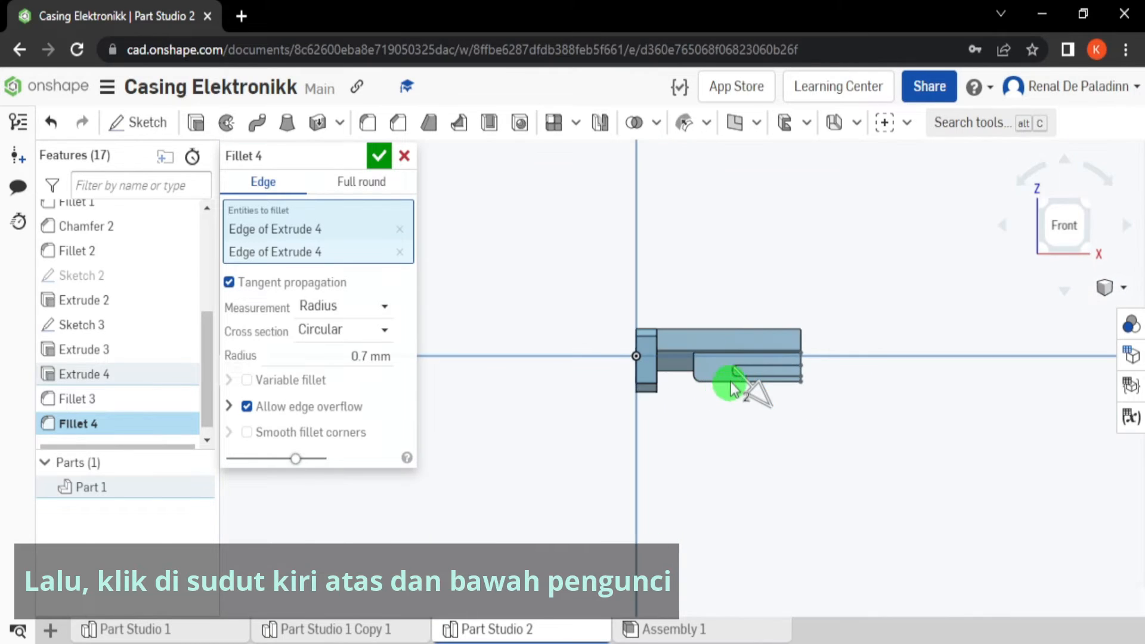
{"action": "scroll", "coordinate": [732, 387], "scroll_direction": "up", "scroll_amount": 6}
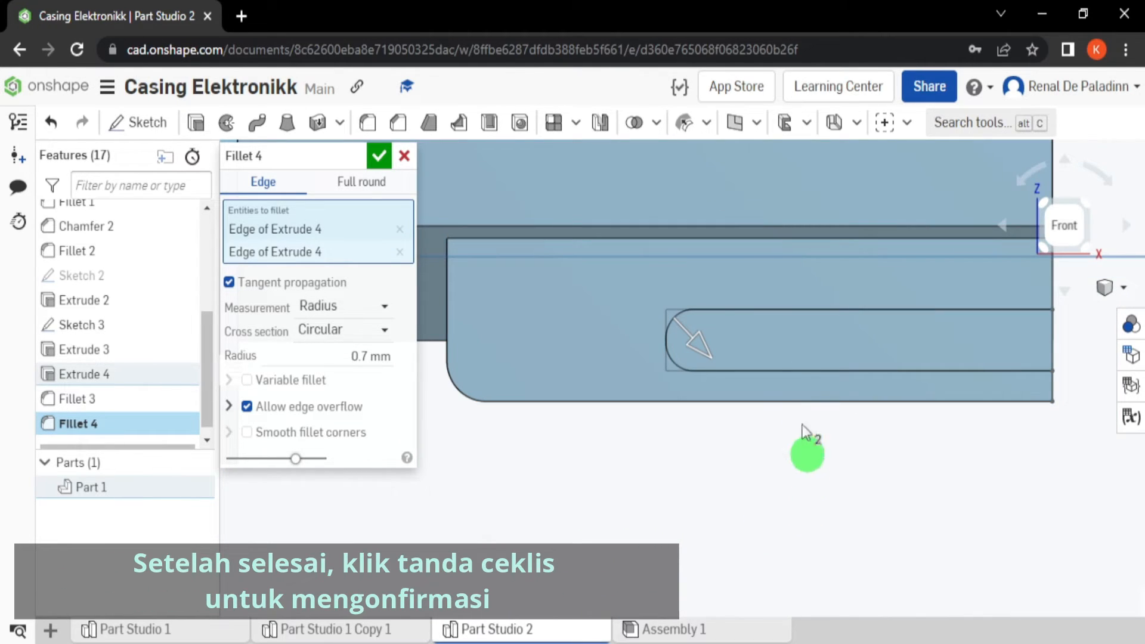
{"action": "left_click", "coordinate": [381, 157]}
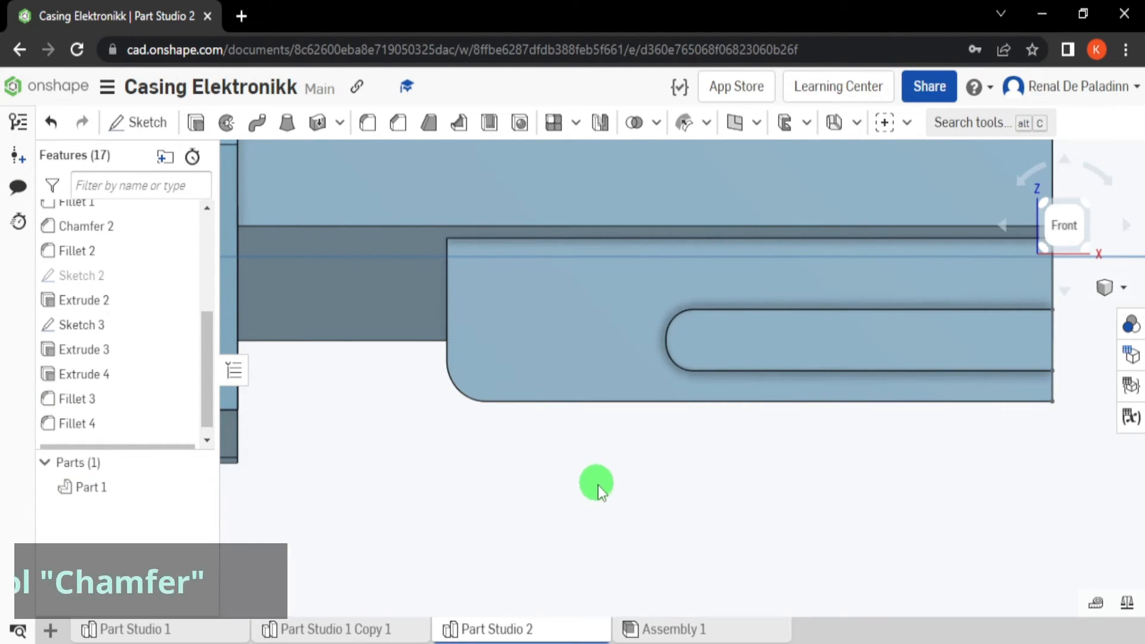
Step: Chamfer the curved extension's upper front edge and its inner lower rear edge using Equal distance at 1 mm
{"action": "scroll", "coordinate": [617, 483], "scroll_direction": "down", "scroll_amount": 4}
{"action": "right_click_drag", "start_coordinate": [764, 473], "coordinate": [667, 467]}
{"action": "left_click", "coordinate": [667, 394]}
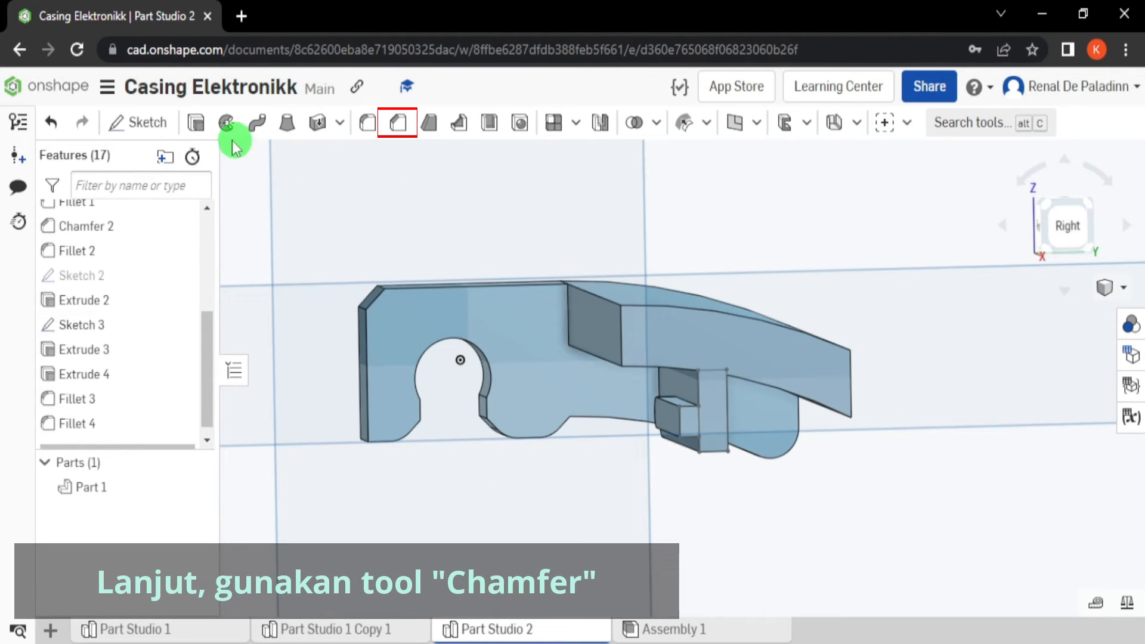
{"action": "left_click", "coordinate": [397, 124]}
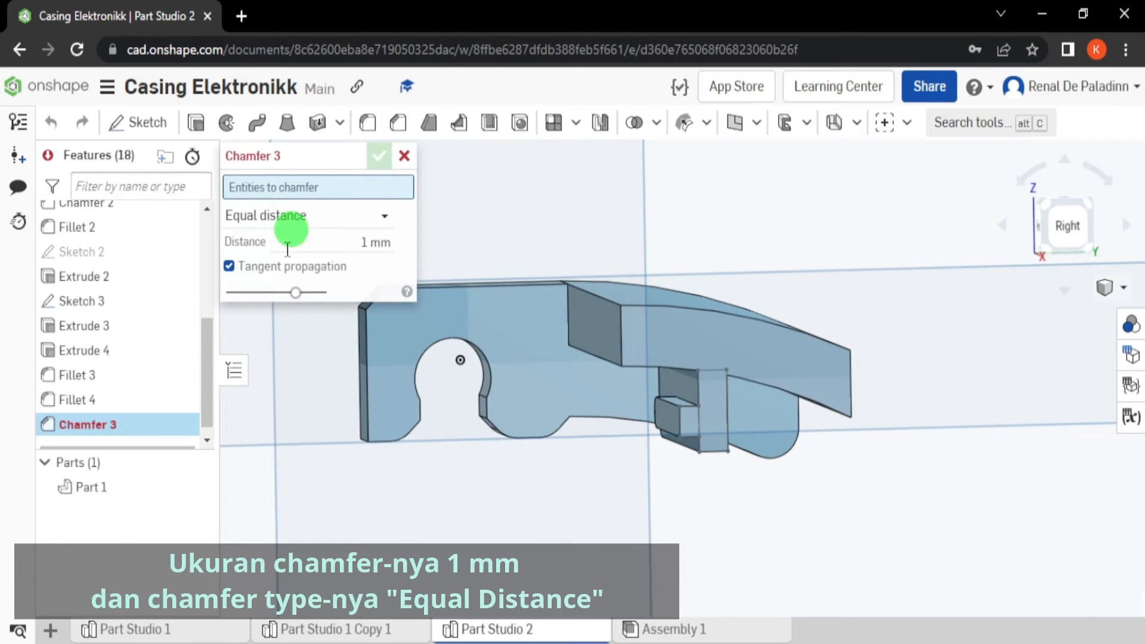
{"action": "left_click", "coordinate": [324, 244]}
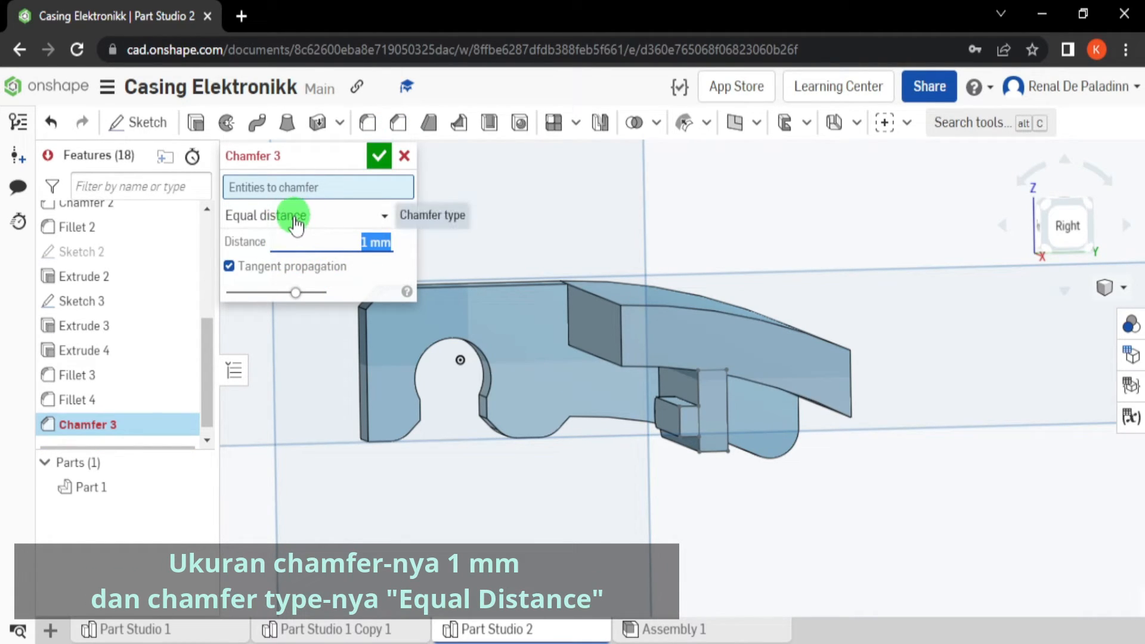
{"action": "scroll", "coordinate": [614, 304], "scroll_direction": "up", "scroll_amount": 2}
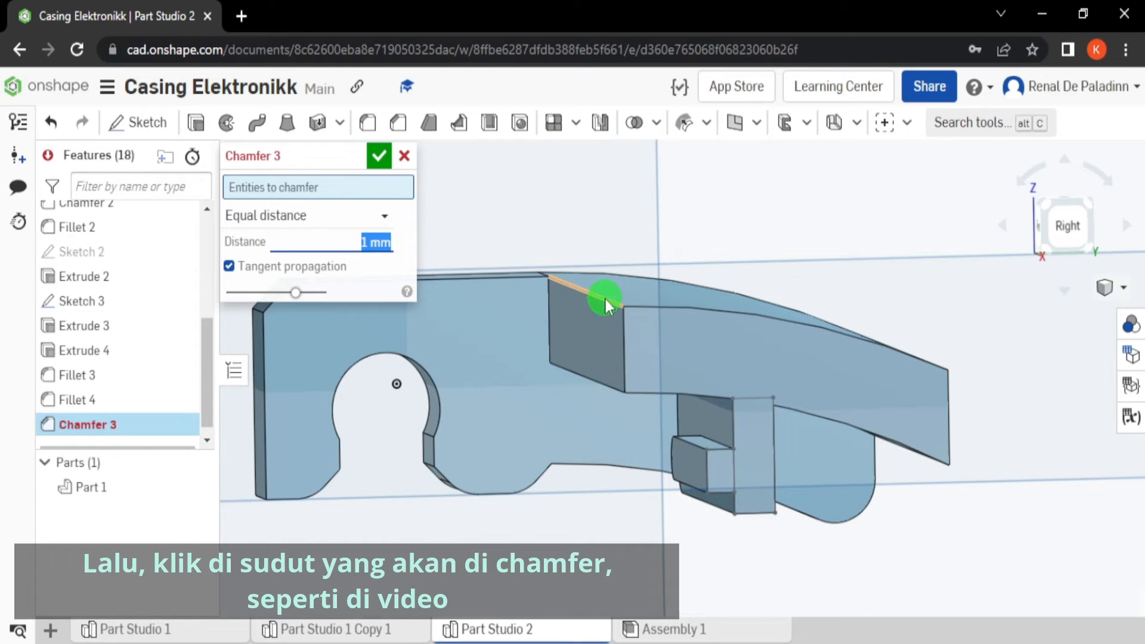
{"action": "left_click", "coordinate": [608, 301]}
{"action": "right_click_drag", "start_coordinate": [617, 310], "coordinate": [863, 391]}
{"action": "left_click", "coordinate": [836, 412]}
{"action": "scroll", "coordinate": [871, 421], "scroll_direction": "up", "scroll_amount": 2}
{"action": "scroll", "coordinate": [895, 416], "scroll_direction": "down", "scroll_amount": 2}
{"action": "scroll", "coordinate": [895, 415], "scroll_direction": "up", "scroll_amount": 2}
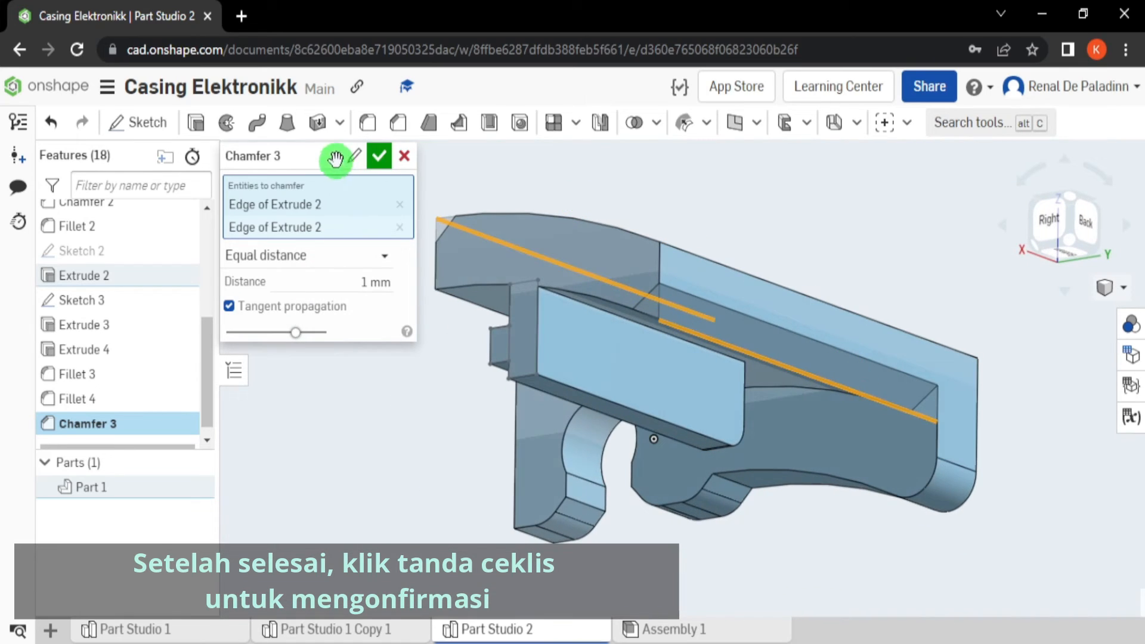
{"action": "left_click", "coordinate": [374, 162]}
Step: Create an Offset plane at 0 mm from the Sketch 3 face on the curved extension's open end
{"action": "right_click_drag", "start_coordinate": [540, 298], "coordinate": [571, 311]}
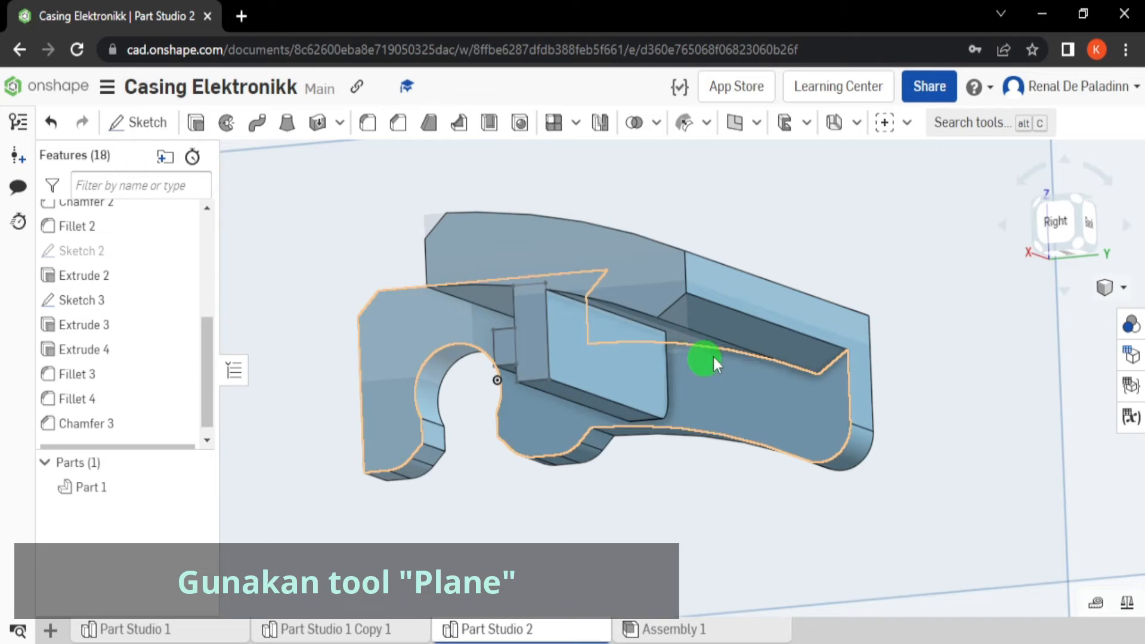
{"action": "left_click", "coordinate": [757, 125]}
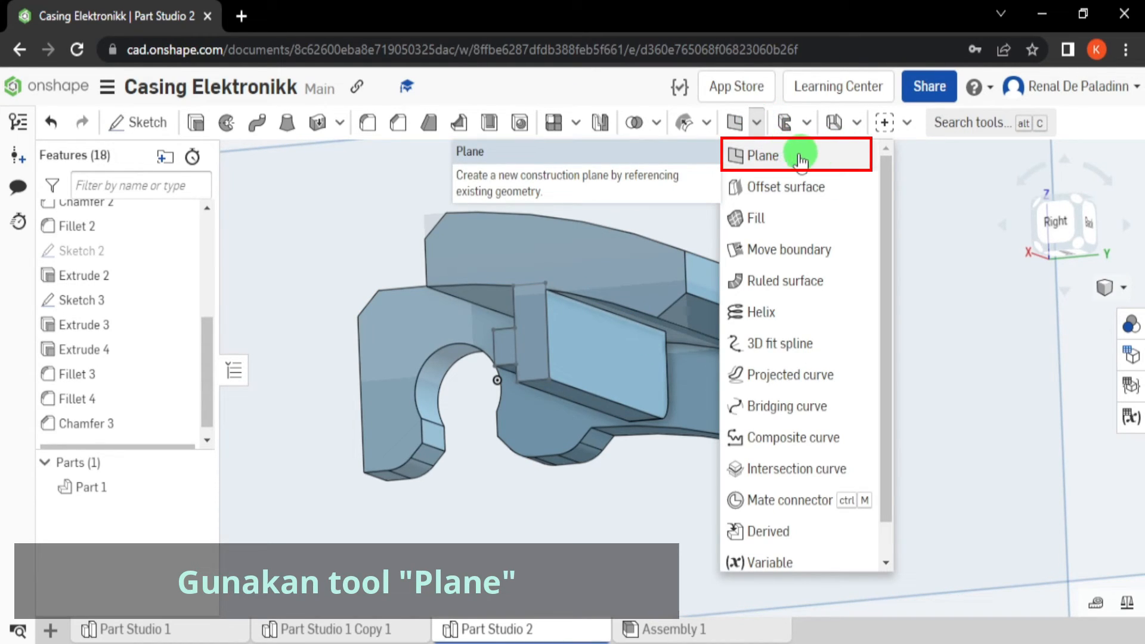
{"action": "left_click", "coordinate": [790, 156]}
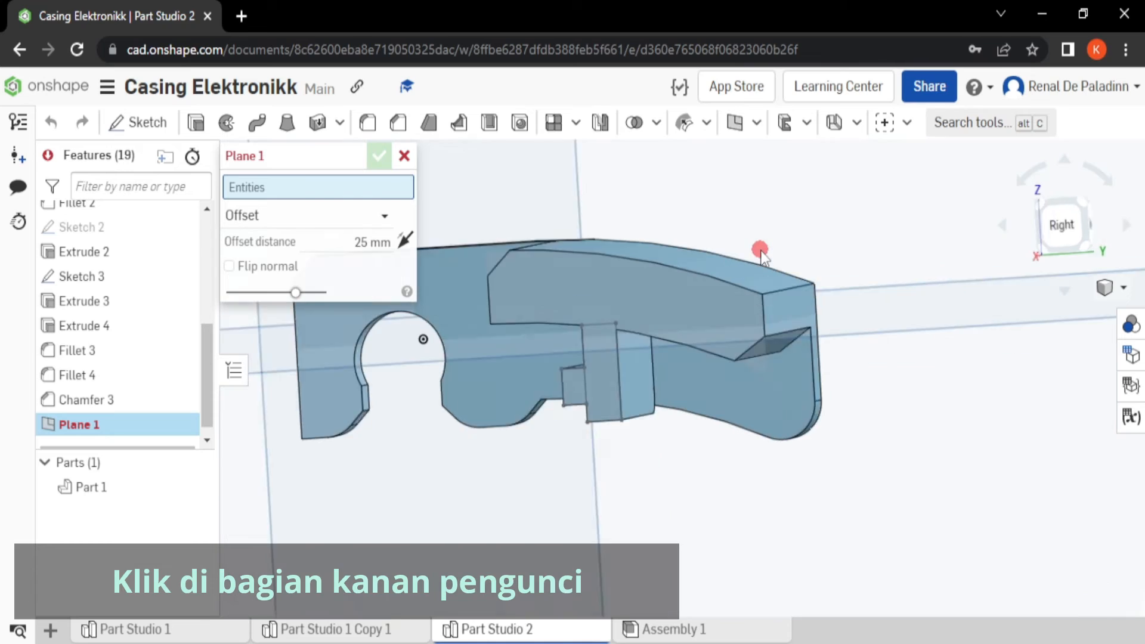
{"action": "right_click_drag", "start_coordinate": [761, 251], "coordinate": [701, 271]}
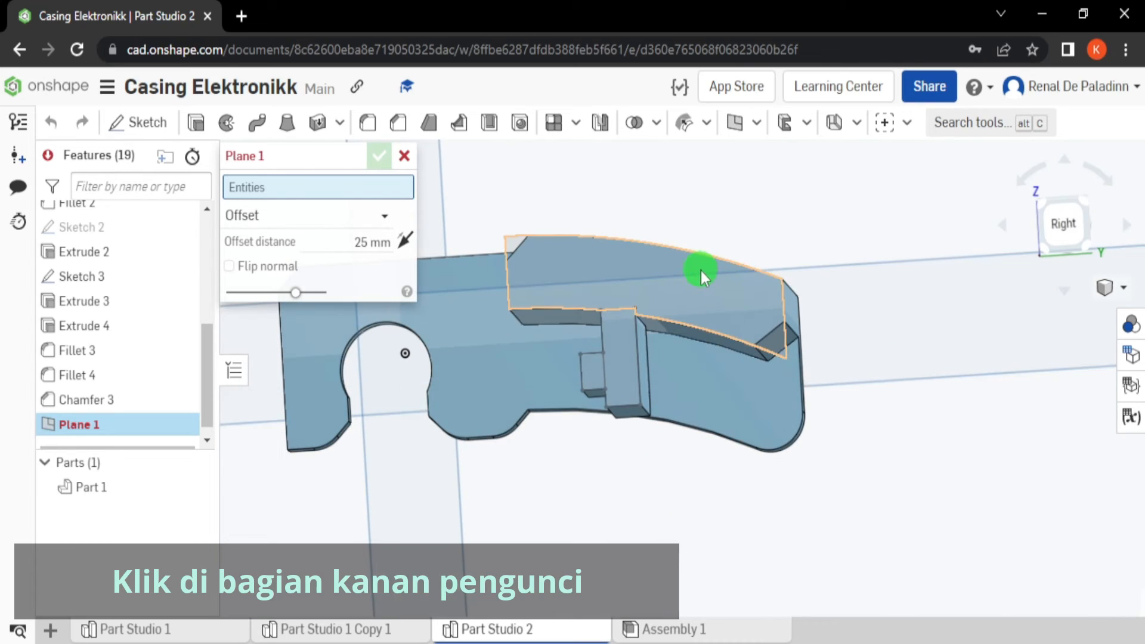
{"action": "left_click", "coordinate": [643, 263]}
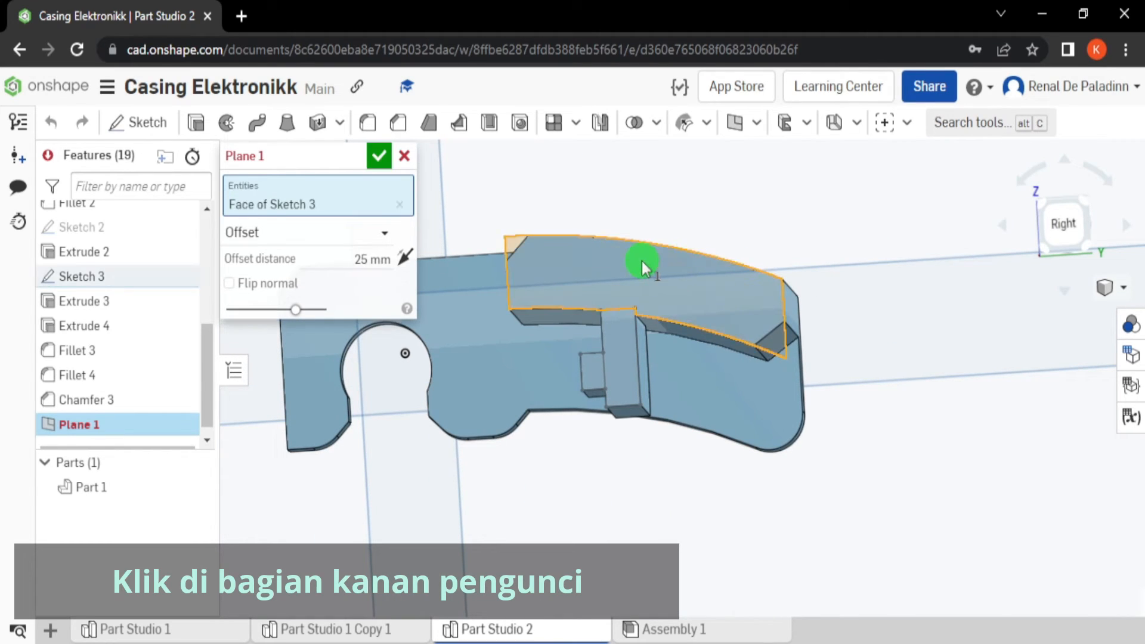
{"action": "left_click", "coordinate": [380, 235]}
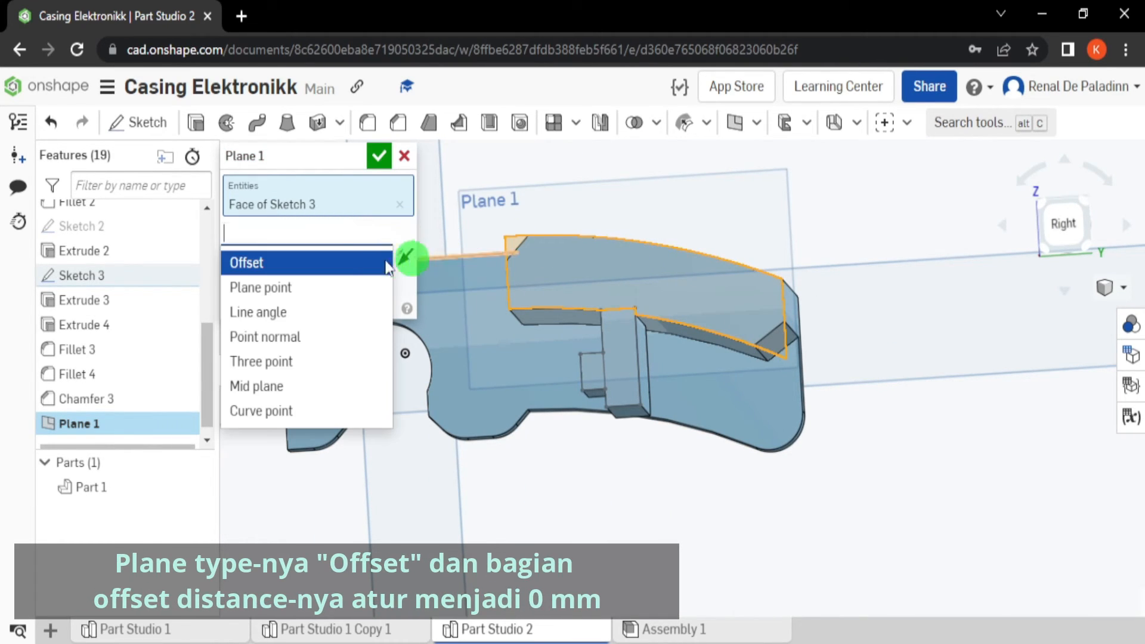
{"action": "left_click", "coordinate": [333, 260]}
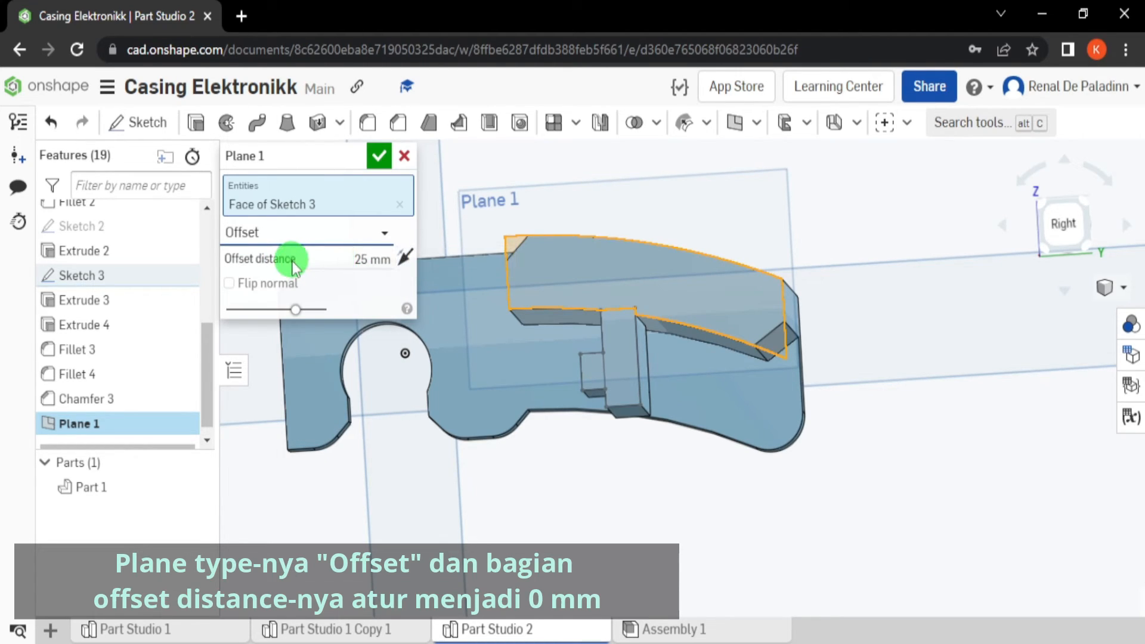
{"action": "left_click", "coordinate": [342, 260]}
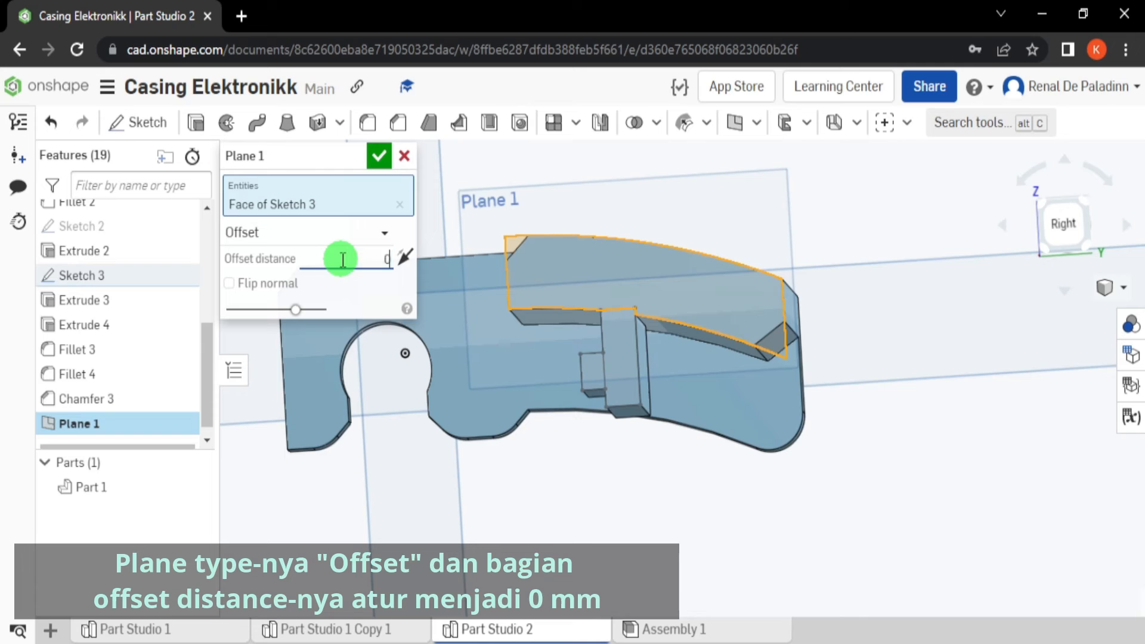
{"action": "left_click", "coordinate": [343, 259]}
{"action": "right_click_drag", "start_coordinate": [595, 298], "coordinate": [513, 317]}
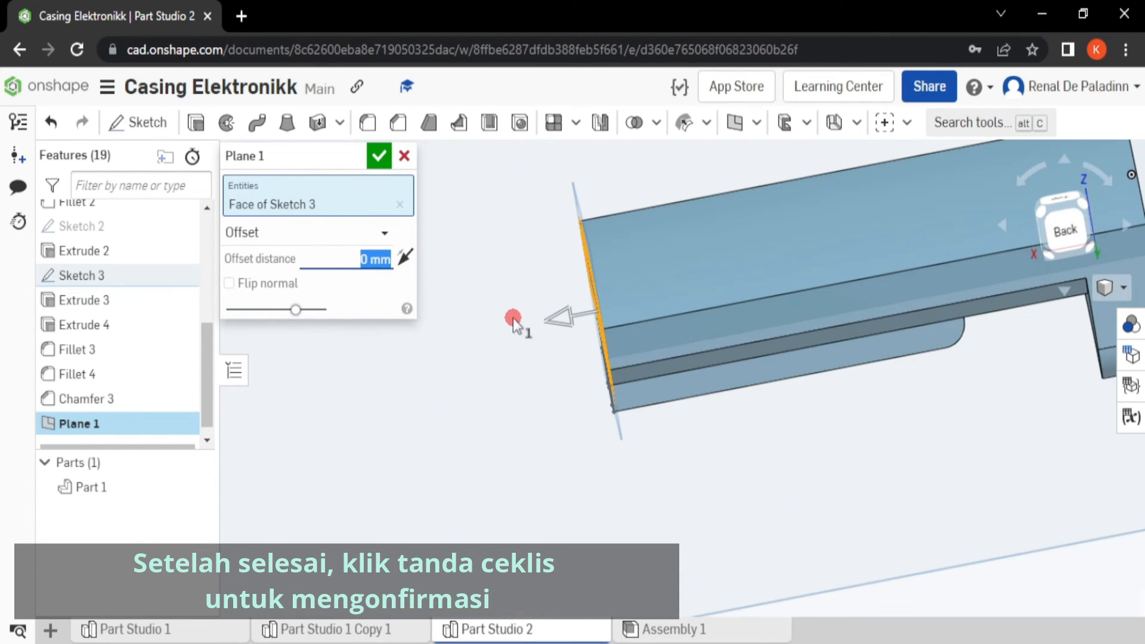
{"action": "left_click", "coordinate": [389, 162]}
Step: Mirror Part 1 across Plane 1 with a part mirror, adding the copy to the existing part
{"action": "scroll", "coordinate": [528, 252], "scroll_direction": "down", "scroll_amount": 5}
{"action": "middle_click_drag", "start_coordinate": [529, 251], "coordinate": [566, 278]}
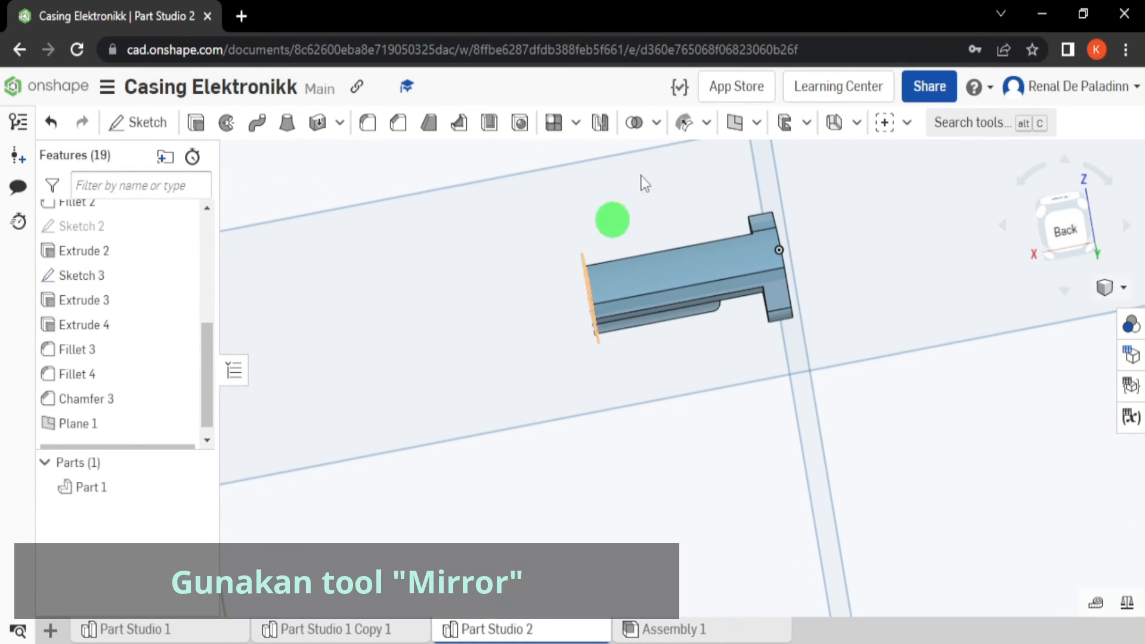
{"action": "left_click", "coordinate": [602, 124]}
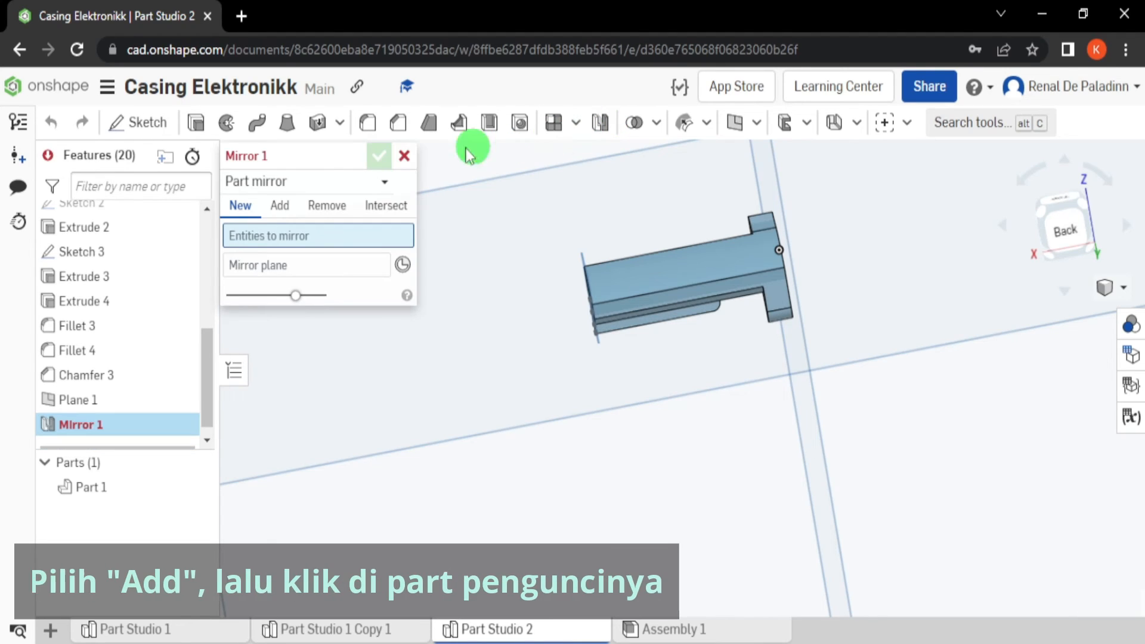
{"action": "left_click", "coordinate": [281, 206]}
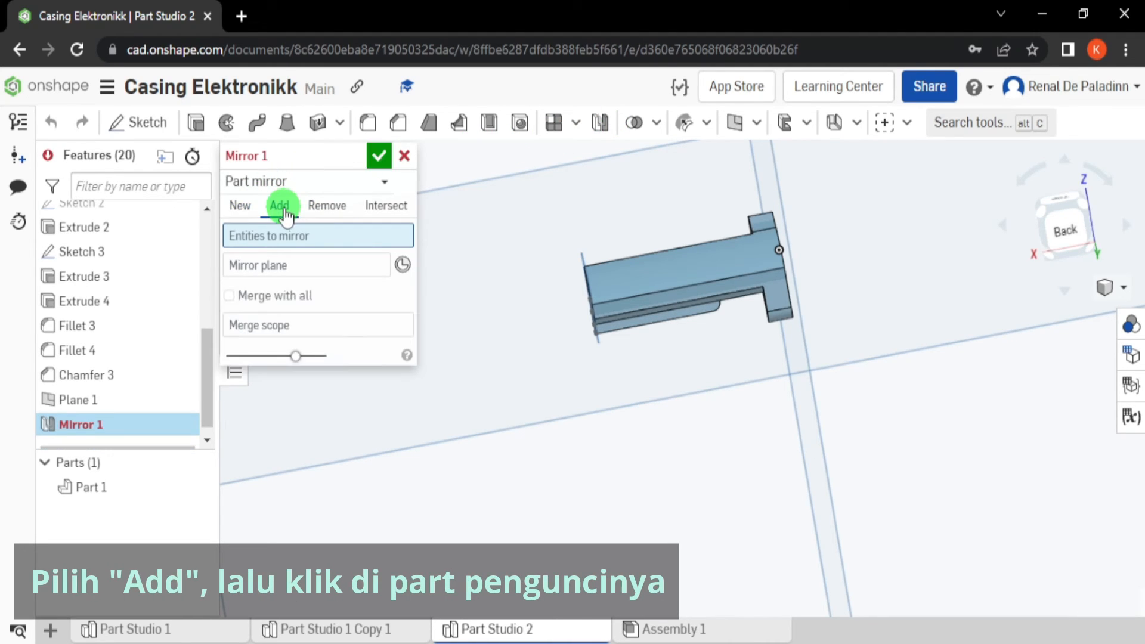
{"action": "left_click", "coordinate": [646, 297]}
{"action": "scroll", "coordinate": [540, 348], "scroll_direction": "up", "scroll_amount": 4}
{"action": "right_click_drag", "start_coordinate": [545, 343], "coordinate": [587, 304]}
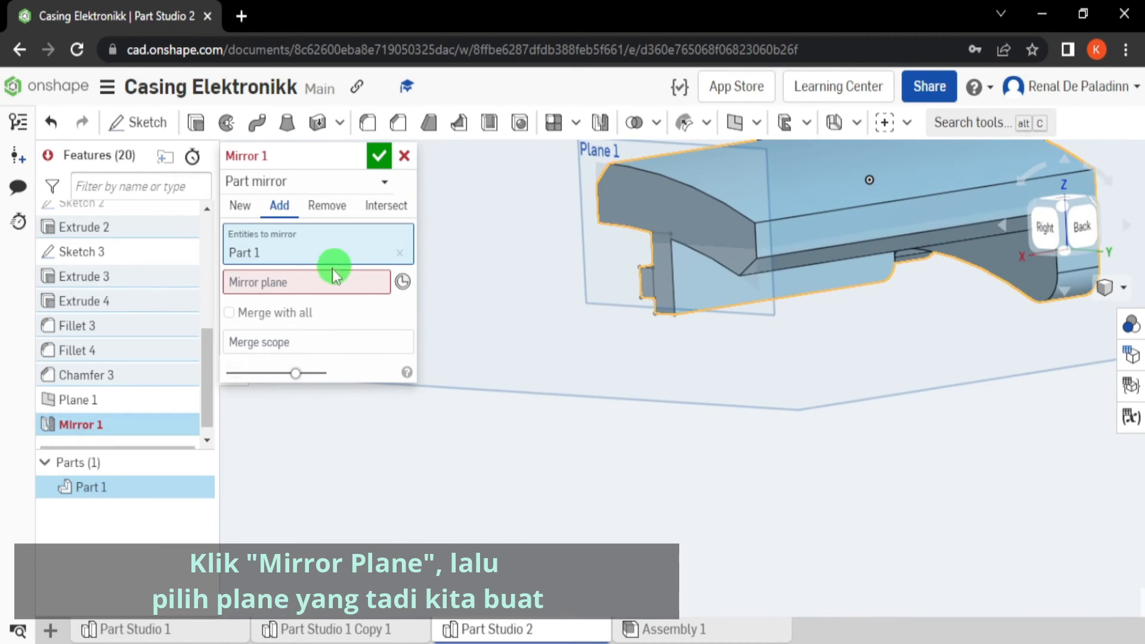
{"action": "left_click", "coordinate": [334, 286]}
{"action": "middle_click_drag", "start_coordinate": [575, 249], "coordinate": [571, 327]}
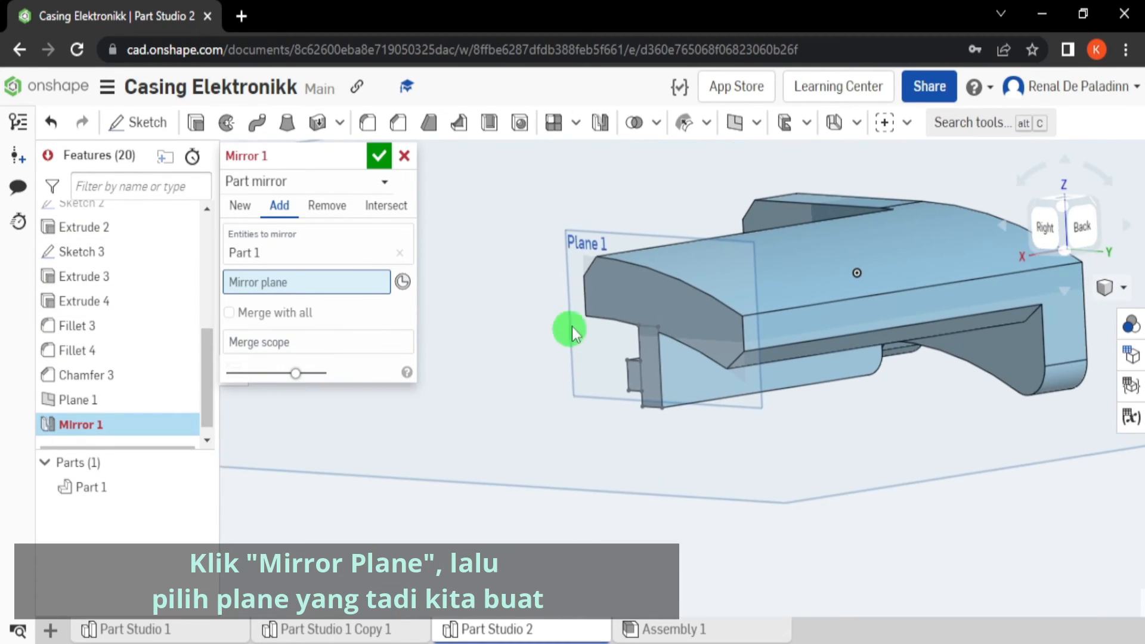
{"action": "left_click", "coordinate": [594, 241]}
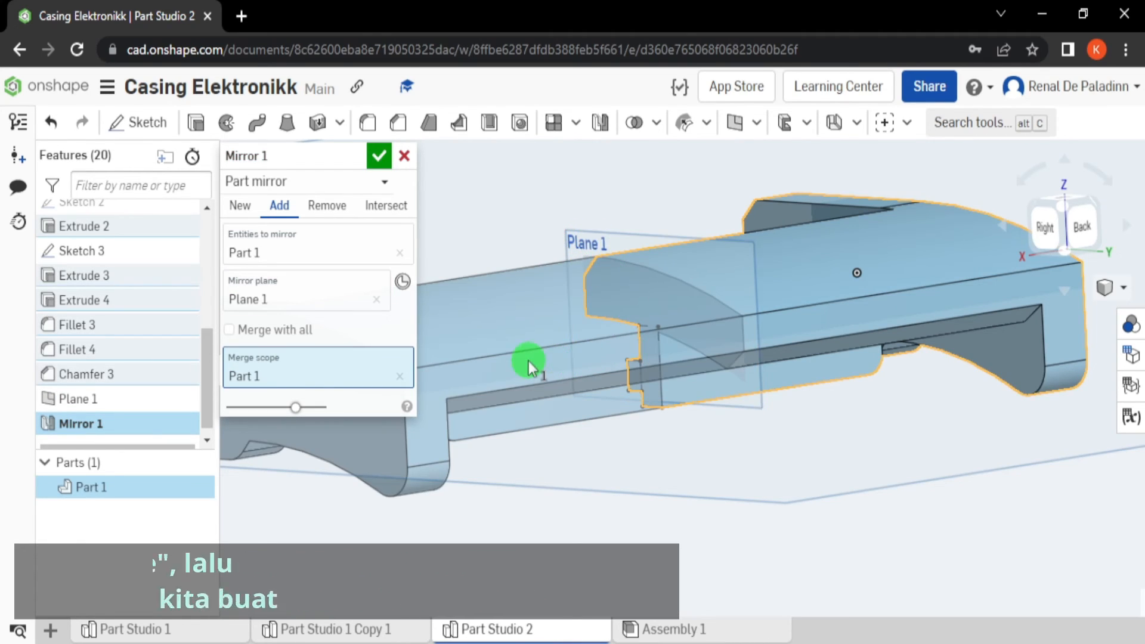
{"action": "scroll", "coordinate": [531, 362], "scroll_direction": "down", "scroll_amount": 4}
{"action": "right_click_drag", "start_coordinate": [529, 362], "coordinate": [515, 242]}
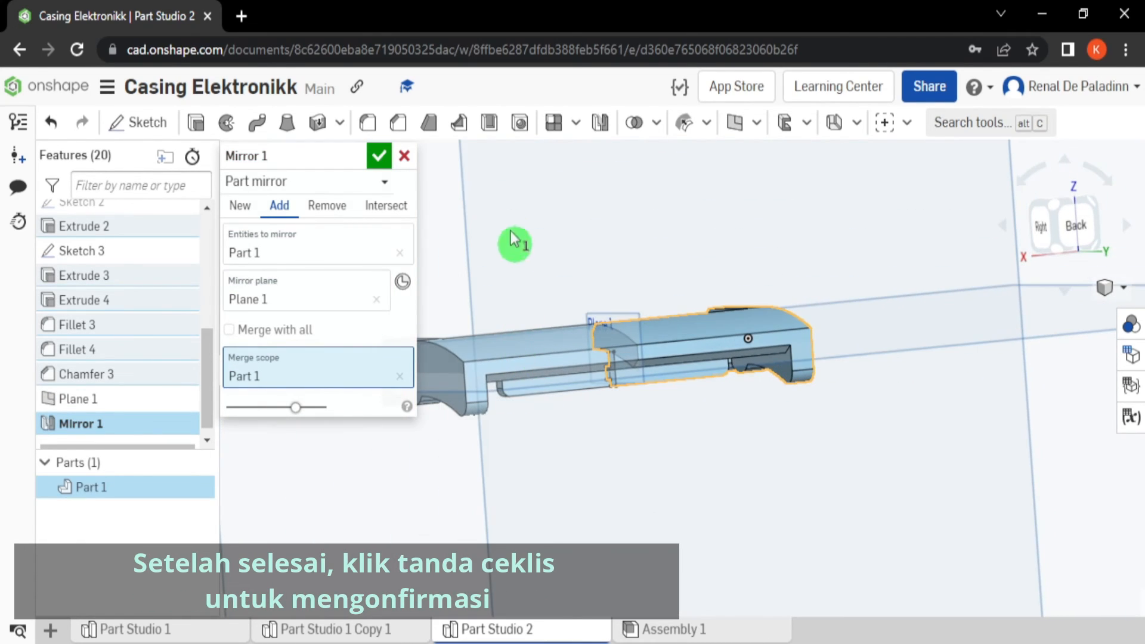
{"action": "left_click", "coordinate": [381, 157]}
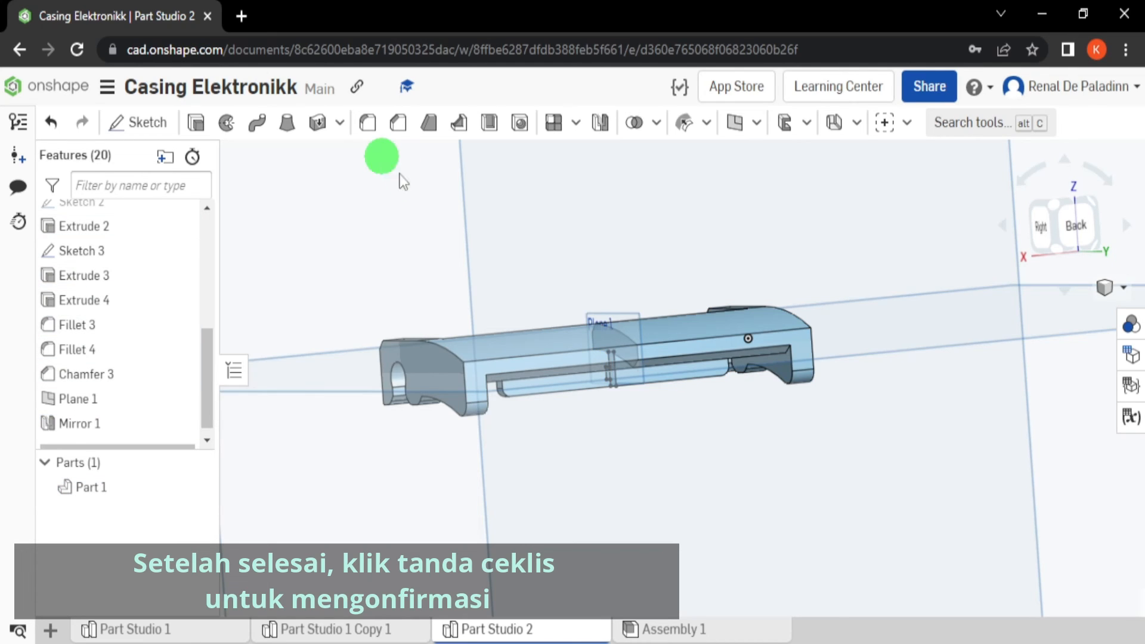
Step: Hide all planes and Sketch 3 so only the mirrored part is displayed
{"action": "scroll", "coordinate": [603, 302], "scroll_direction": "down", "scroll_amount": 5}
{"action": "right_click_drag", "start_coordinate": [604, 302], "coordinate": [1140, 231]}
{"action": "scroll", "coordinate": [597, 325], "scroll_direction": "up", "scroll_amount": 5}
{"action": "key", "text": "p"}
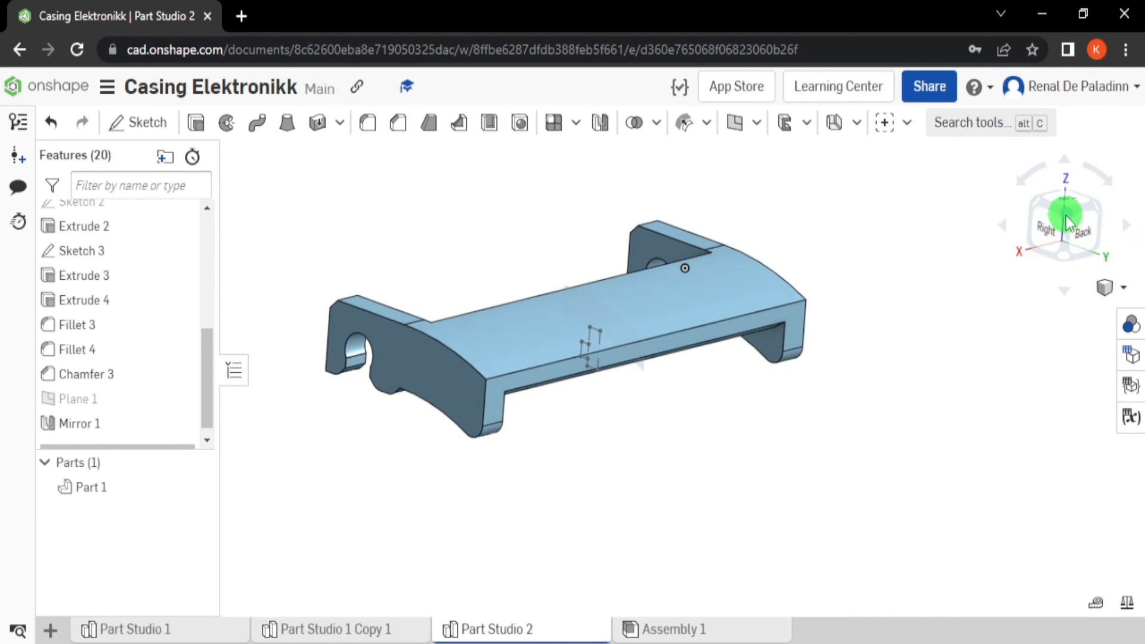
{"action": "right_click_drag", "start_coordinate": [1065, 216], "coordinate": [466, 411]}
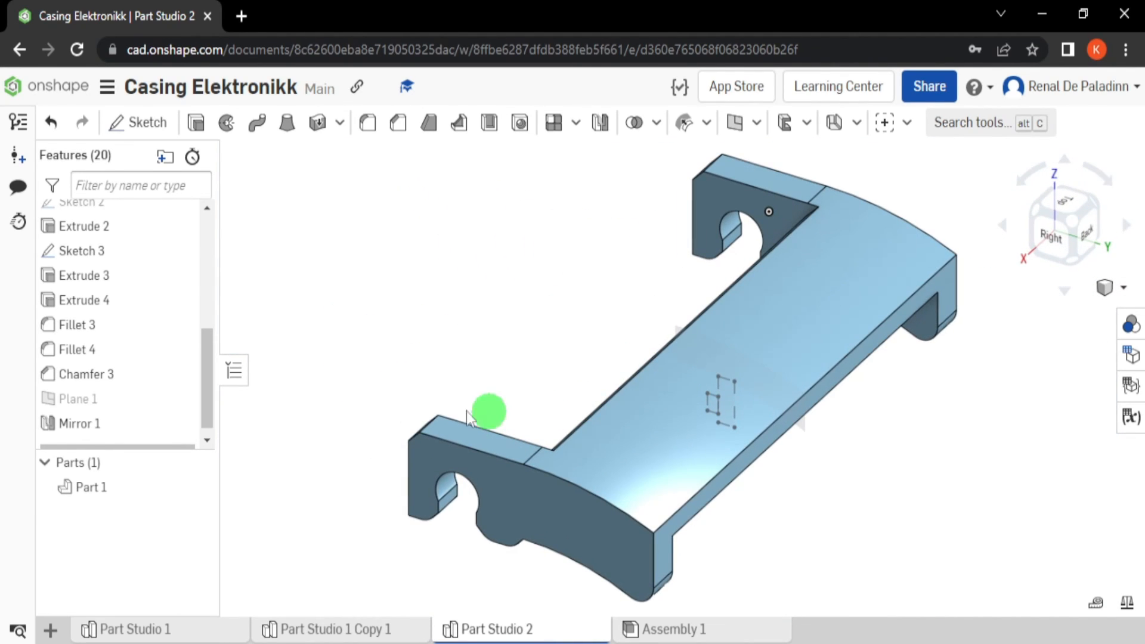
{"action": "left_click", "coordinate": [180, 249]}
Step: Inspect the finished lock part from the side, front, back and isometric views
{"action": "mouse_move", "coordinate": [835, 495]}
{"action": "right_mouse_down"}
{"action": "mouse_move", "coordinate": [890, 477]}
{"action": "mouse_move", "coordinate": [954, 393]}
{"action": "right_mouse_up"}
{"action": "left_click", "coordinate": [1057, 227]}
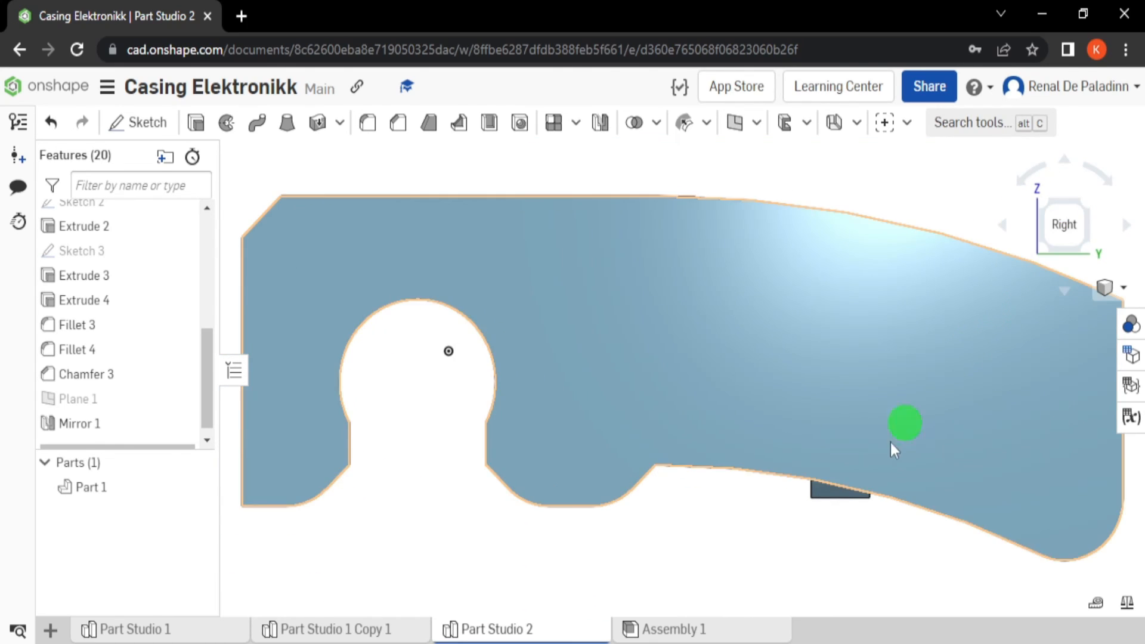
{"action": "mouse_move", "coordinate": [775, 540]}
{"action": "right_mouse_down"}
{"action": "mouse_move", "coordinate": [818, 532]}
{"action": "mouse_move", "coordinate": [738, 532]}
{"action": "mouse_move", "coordinate": [773, 540]}
{"action": "right_mouse_up"}
{"action": "scroll", "coordinate": [688, 547], "scroll_direction": "up", "scroll_amount": 5}
{"action": "right_click_drag", "start_coordinate": [688, 547], "coordinate": [702, 546]}
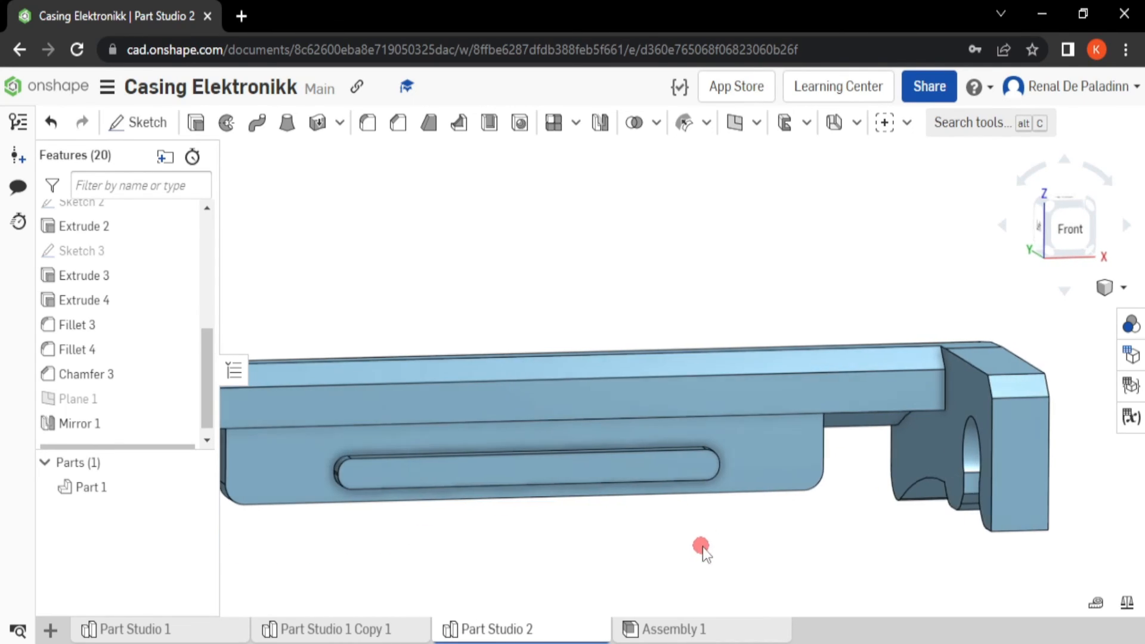
{"action": "scroll", "coordinate": [702, 546], "scroll_direction": "down", "scroll_amount": 3}
{"action": "middle_click_drag", "start_coordinate": [714, 504], "coordinate": [763, 378]}
{"action": "scroll", "coordinate": [753, 421], "scroll_direction": "up", "scroll_amount": 2}
{"action": "right_click_drag", "start_coordinate": [754, 422], "coordinate": [967, 418]}
{"action": "left_click", "coordinate": [1076, 202]}
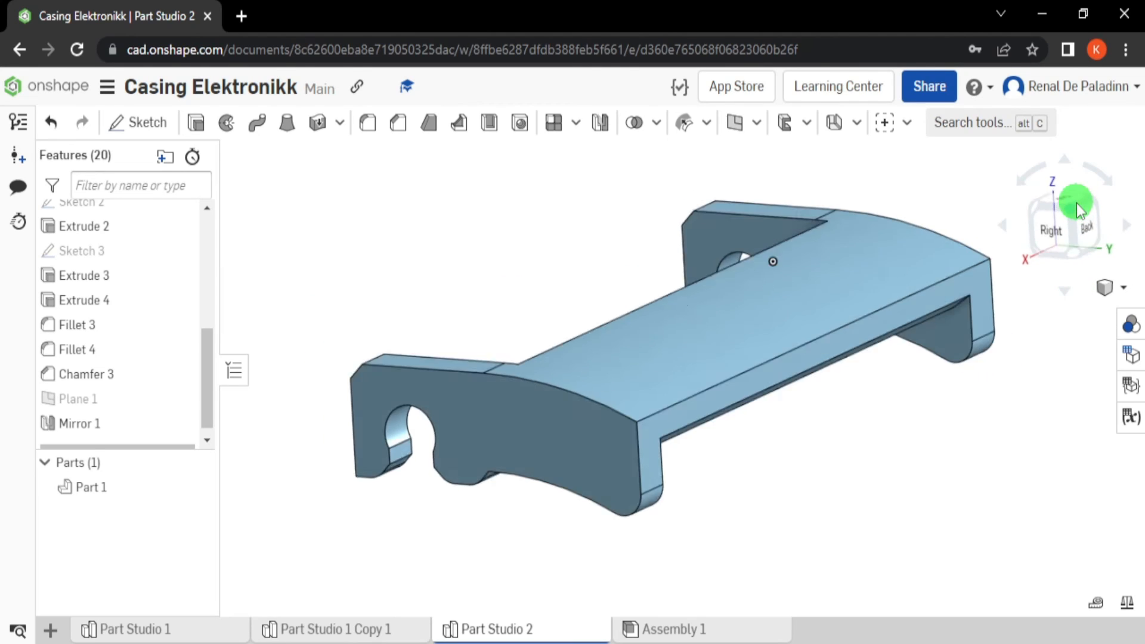
{"action": "left_click", "coordinate": [1096, 206]}
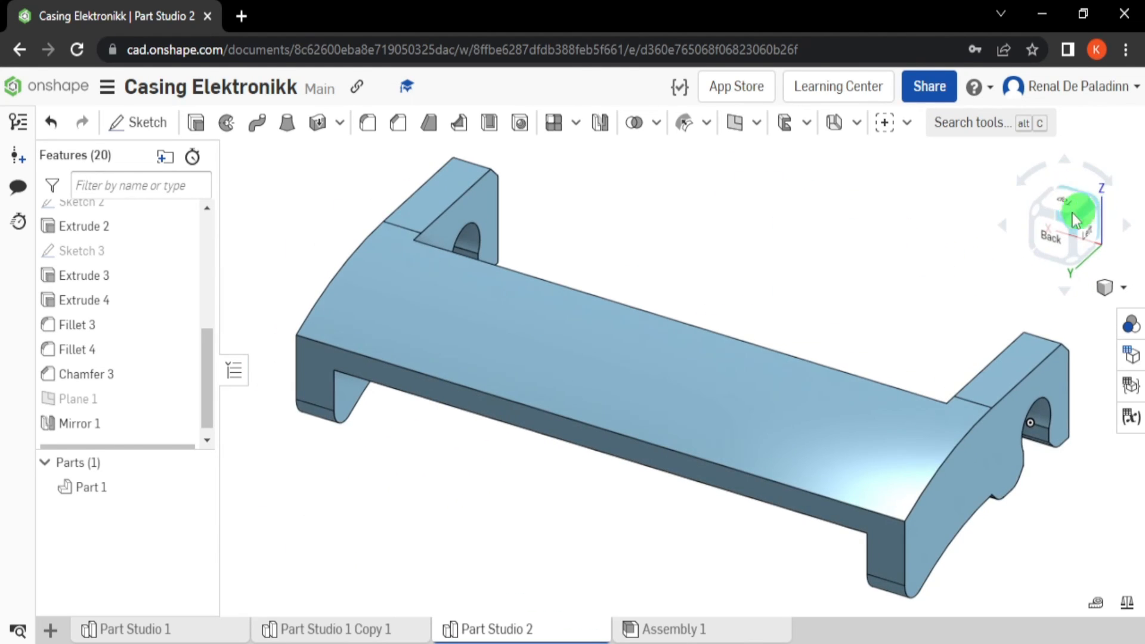
{"action": "left_click", "coordinate": [1037, 206]}
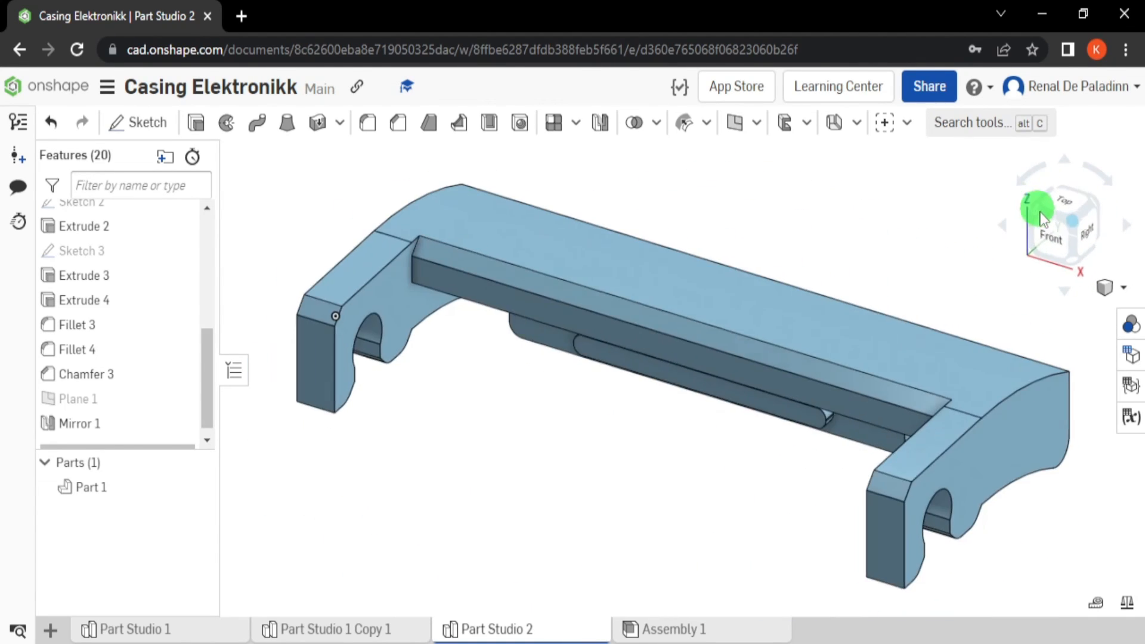